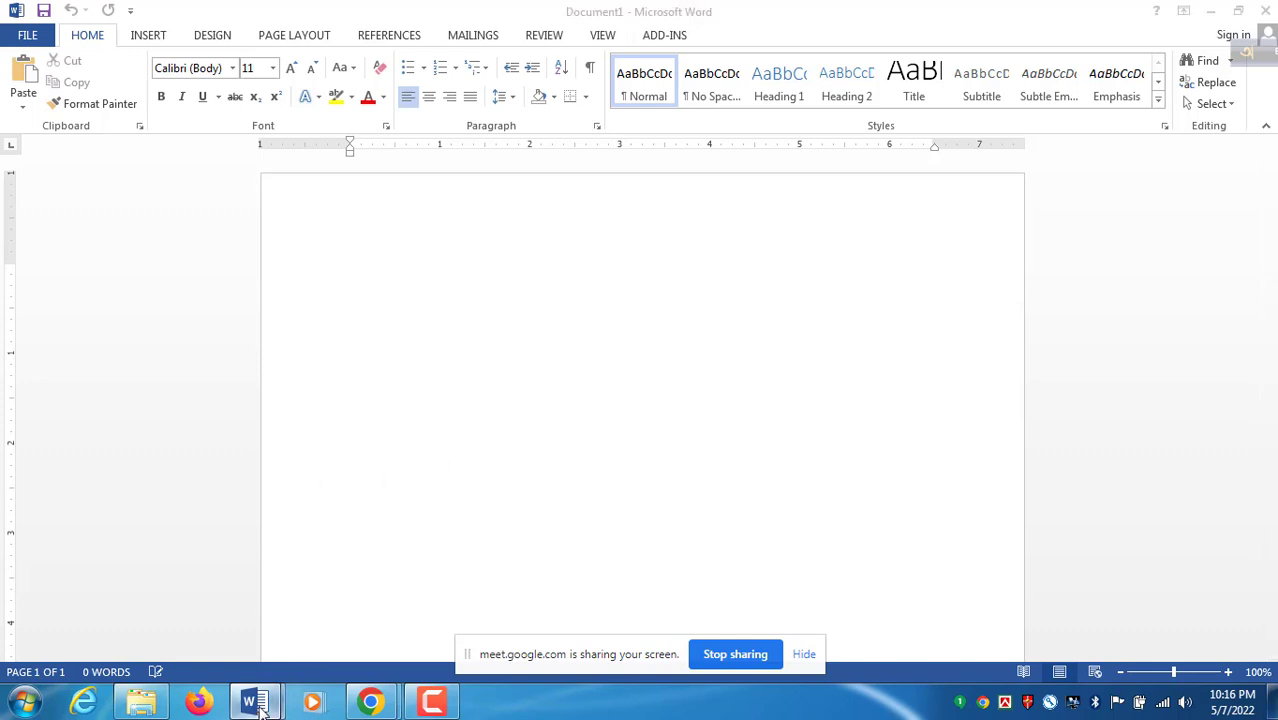
Bring up the 4 Months Trainning Programme 22 document, and open the Raff Word document from the EID folder on drive D
mouse_move(255, 705)
left_click(200, 645)
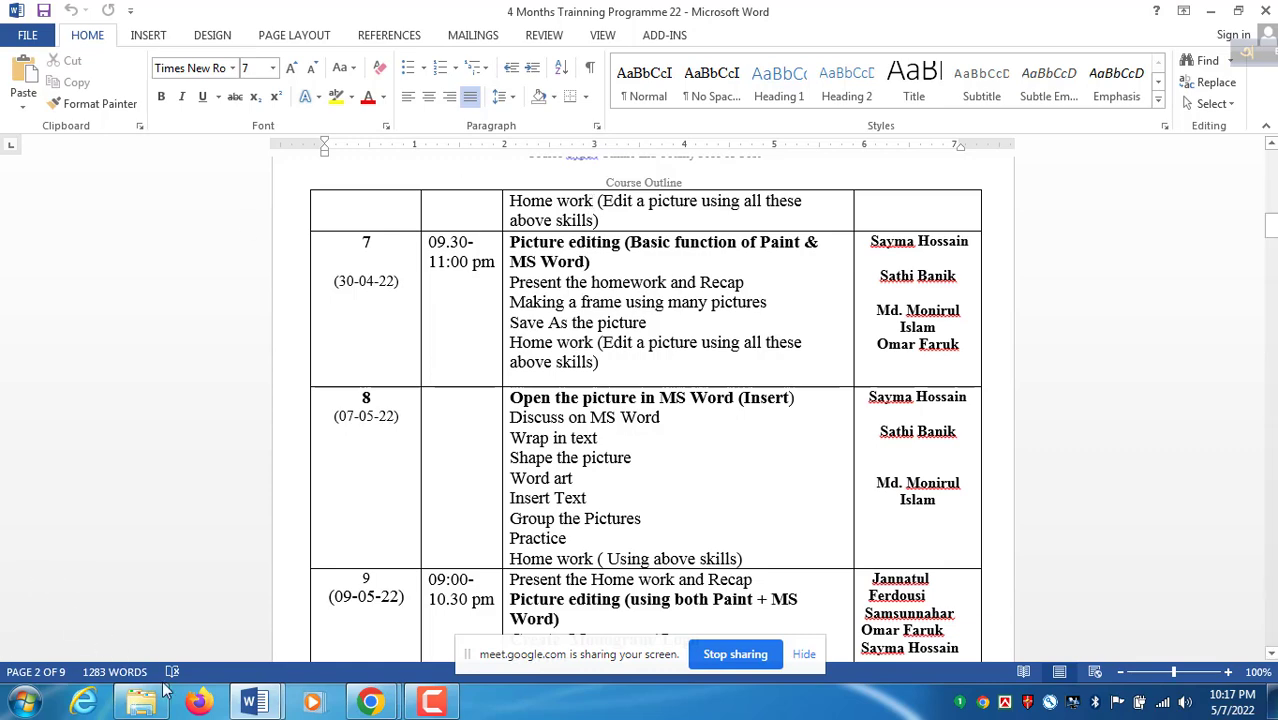
left_click(147, 705)
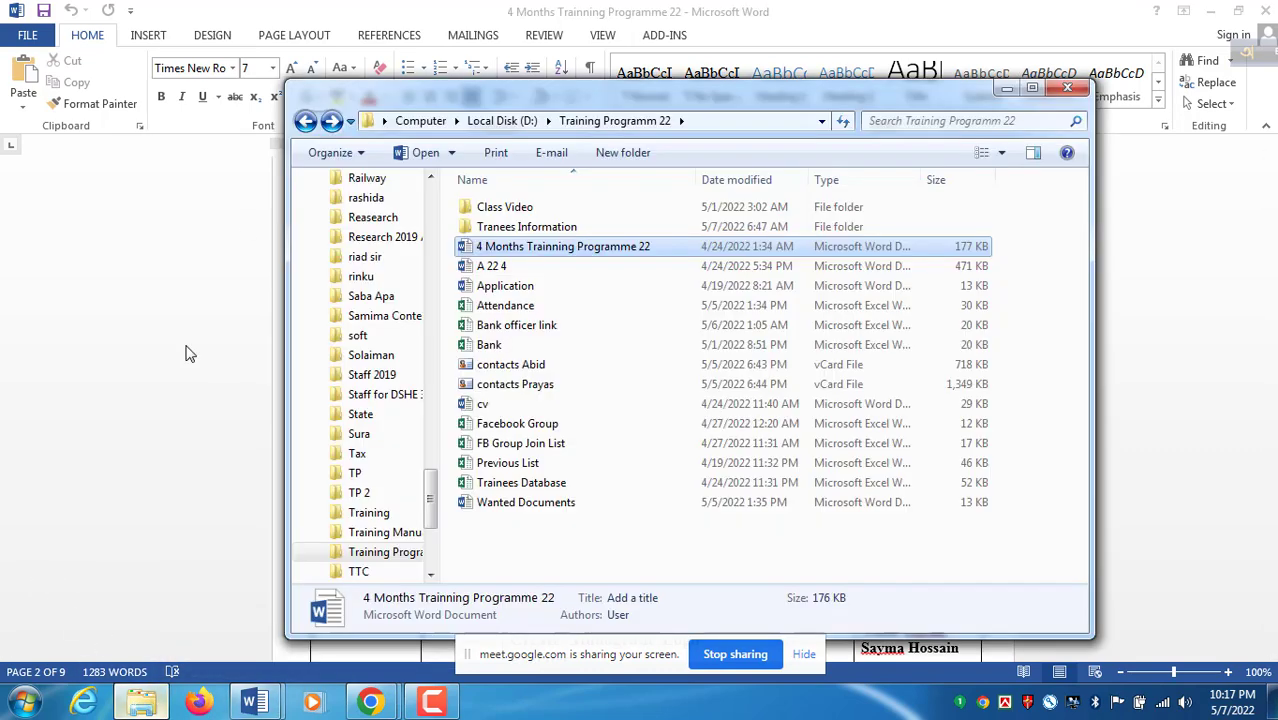
left_click(305, 120)
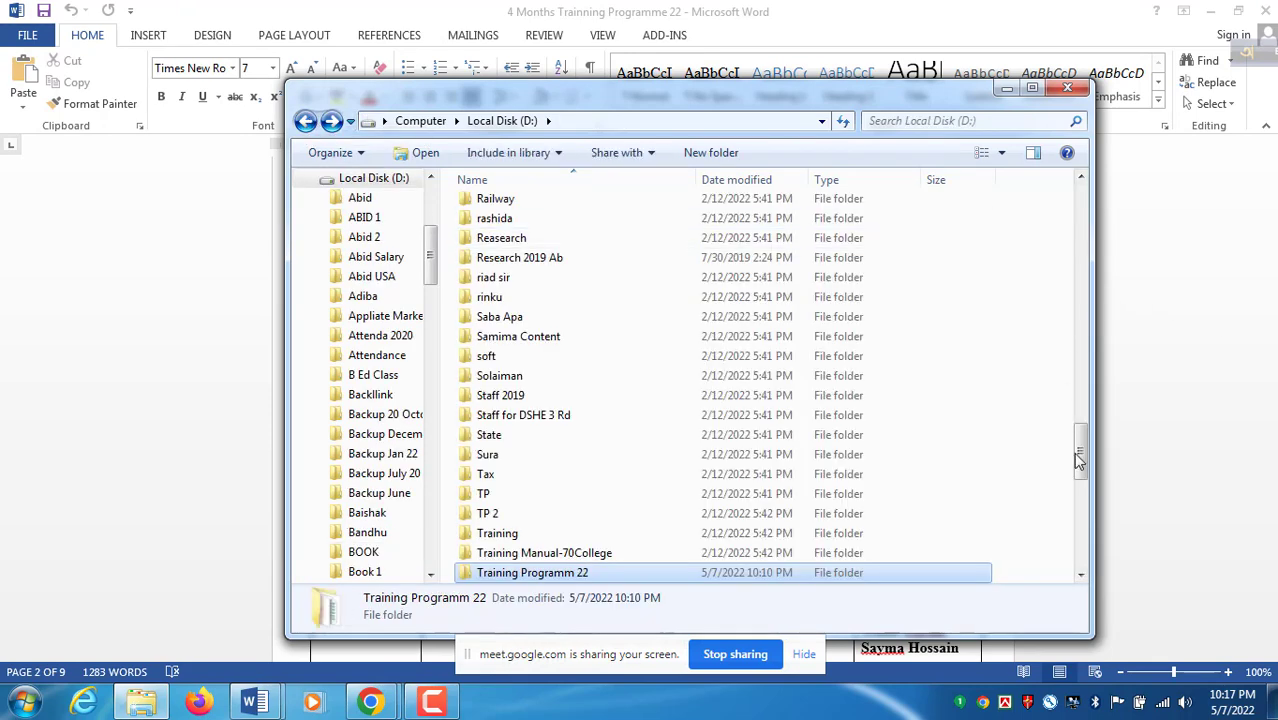
left_click_drag(1080, 452, 1113, 309)
double_click(488, 296)
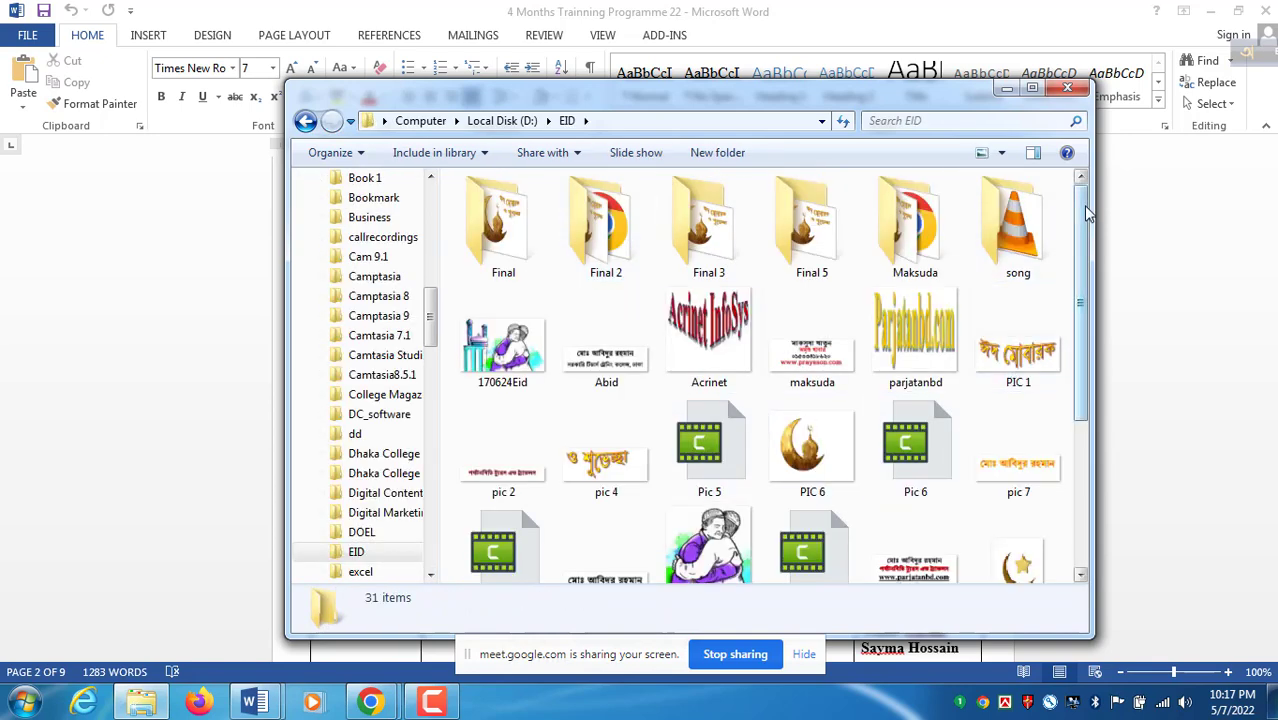
left_click_drag(1078, 236, 1200, 395)
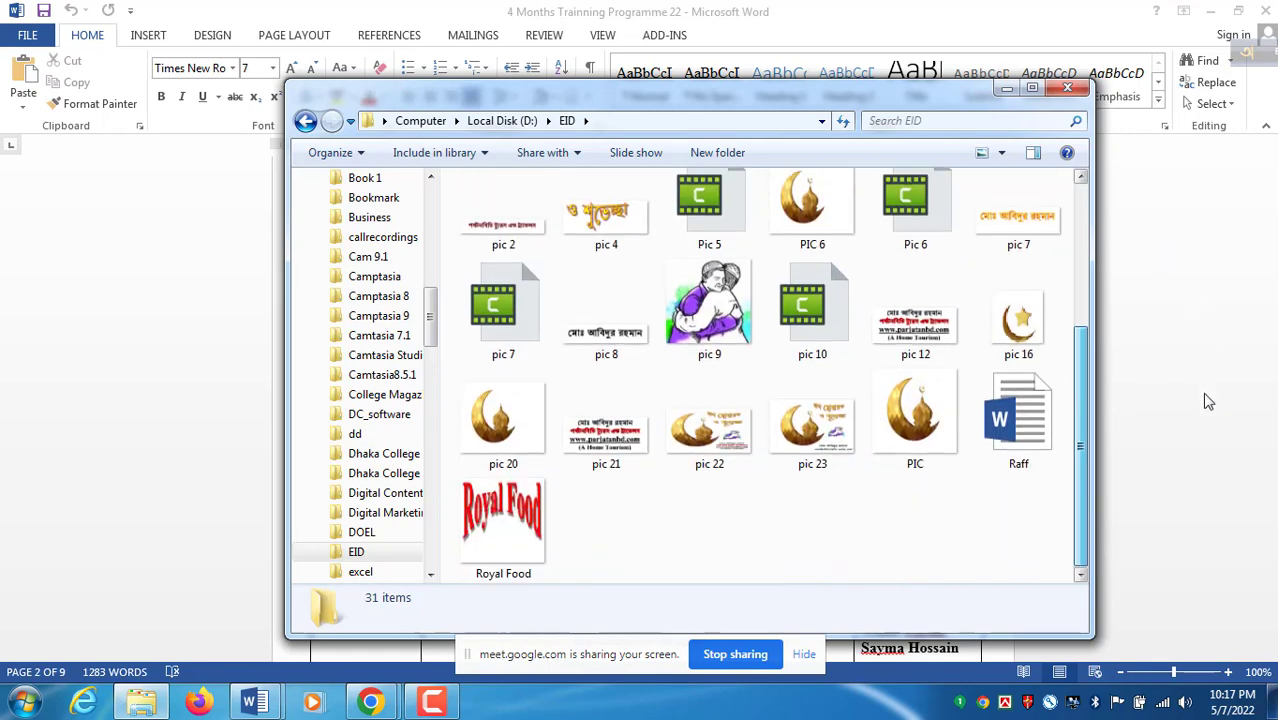
double_click(1018, 424)
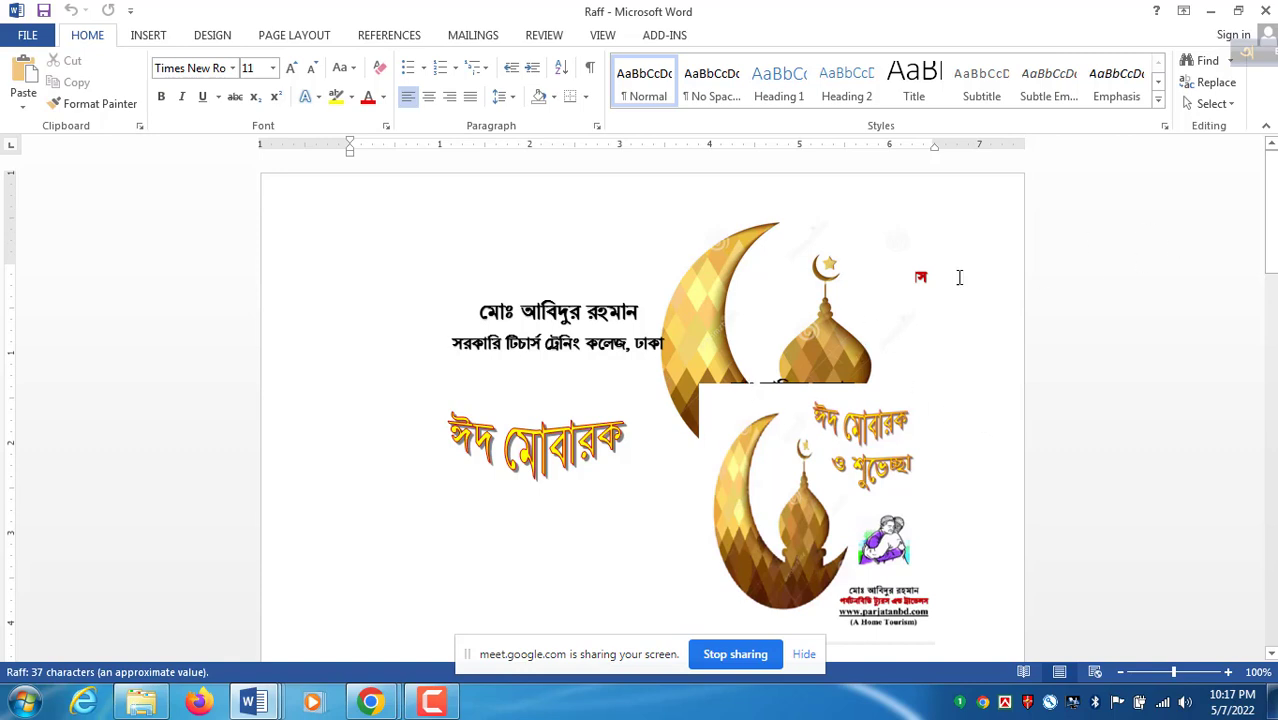
Examine the pictures, WordArt and text objects on both pages of the Raff document
left_click_drag(1268, 205, 1268, 470)
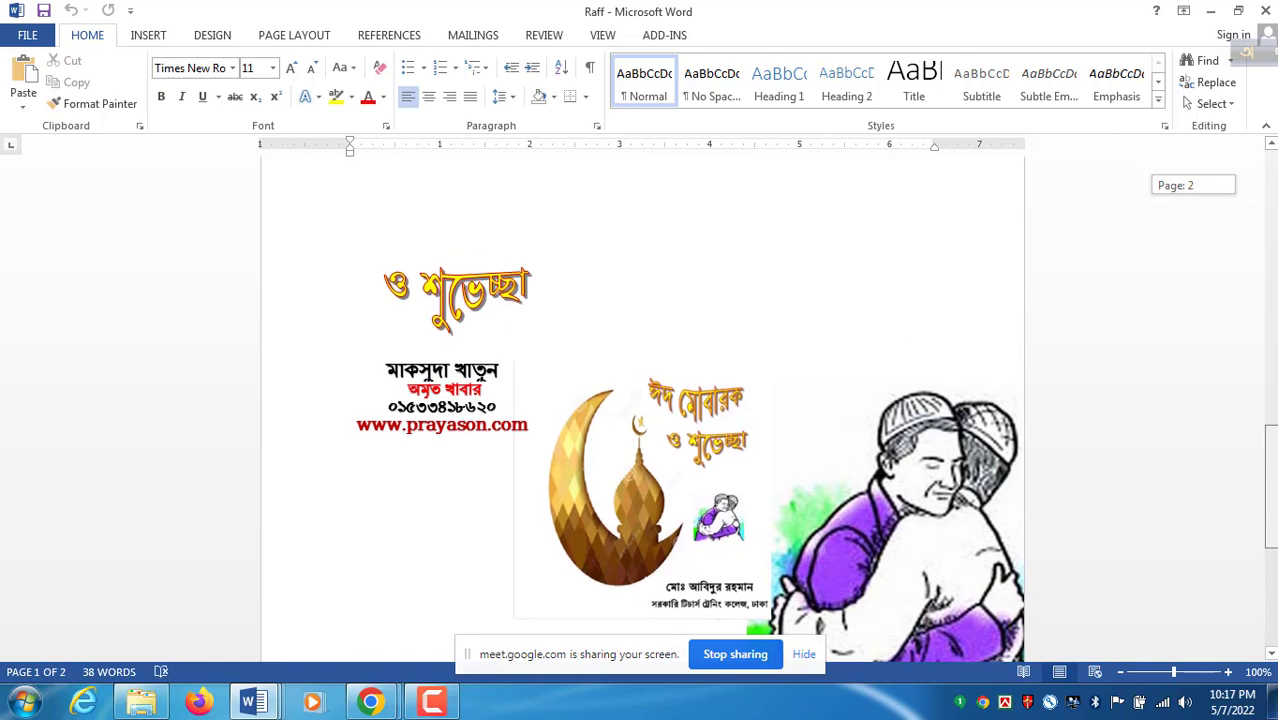
left_click(457, 305)
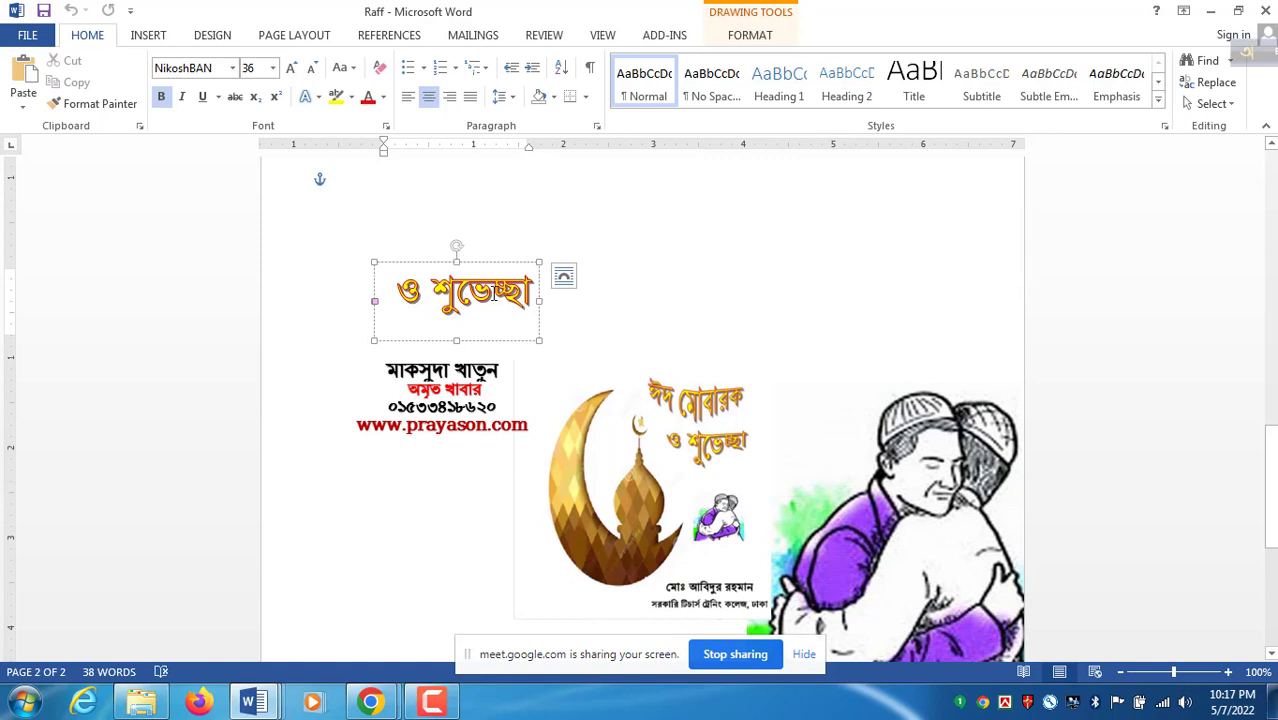
left_click(908, 440)
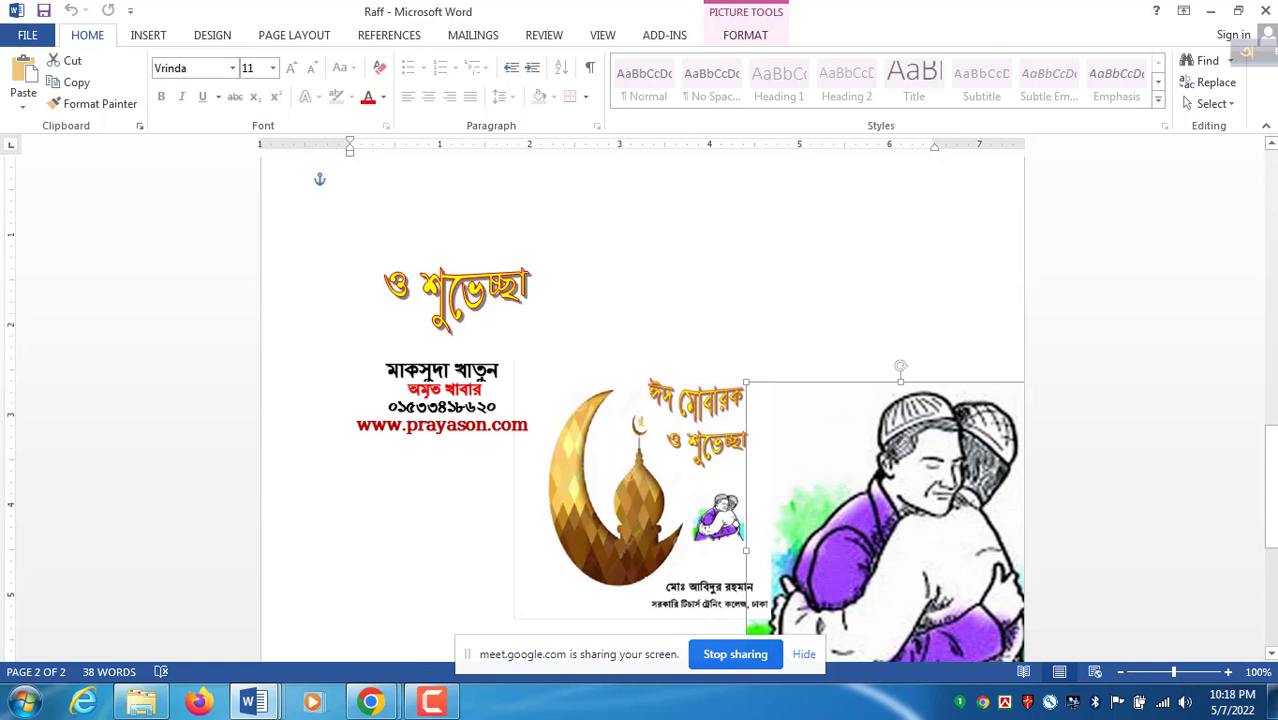
left_click_drag(1268, 417, 1272, 530)
left_click(740, 288)
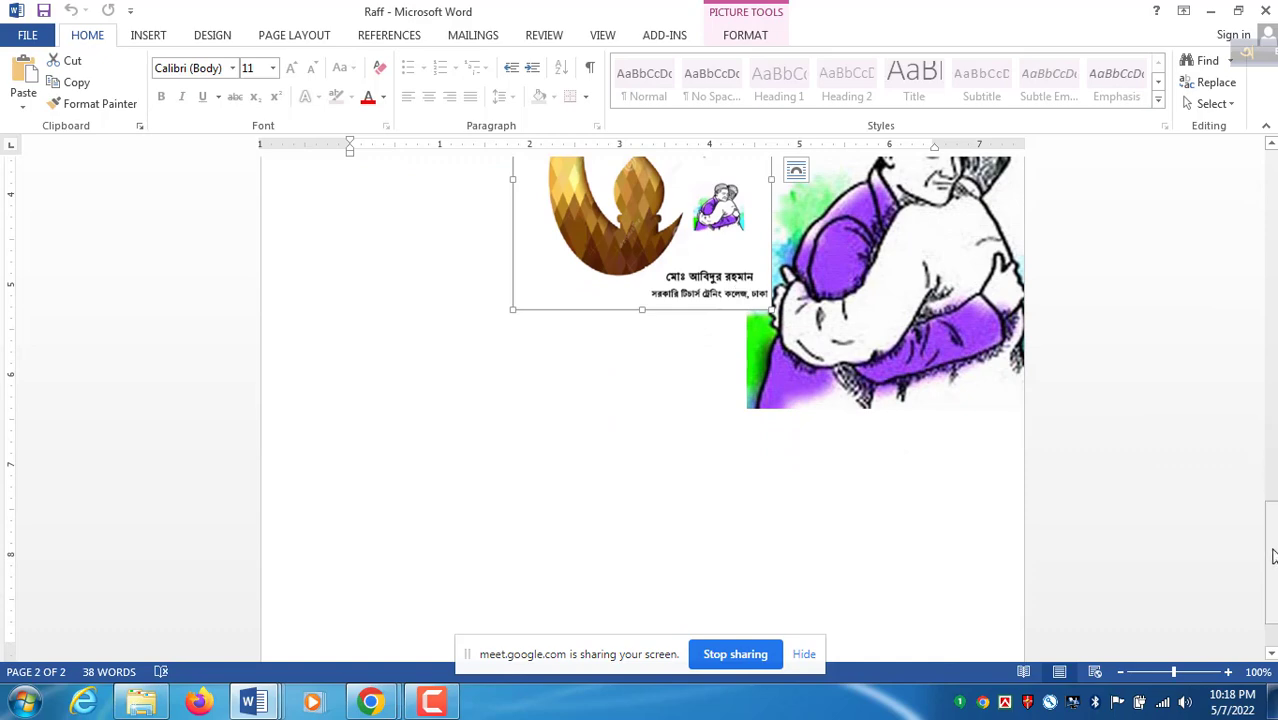
left_click_drag(1271, 510, 1271, 236)
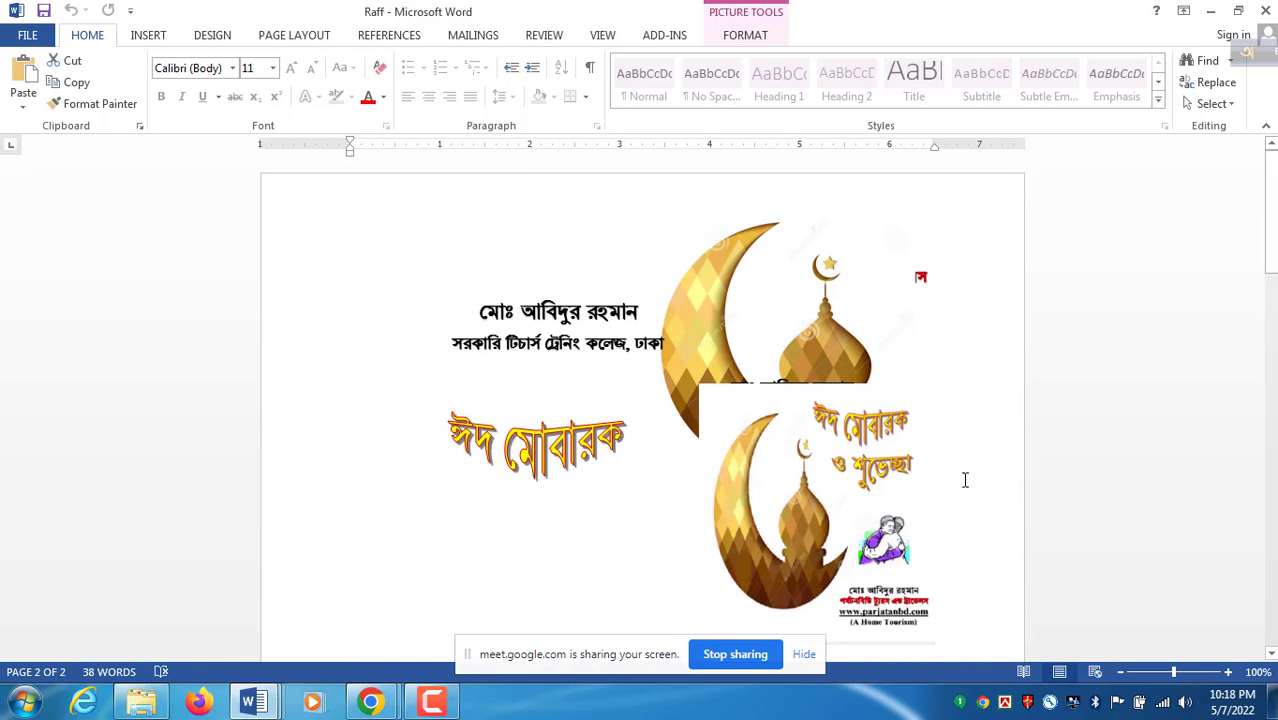
left_click(873, 603)
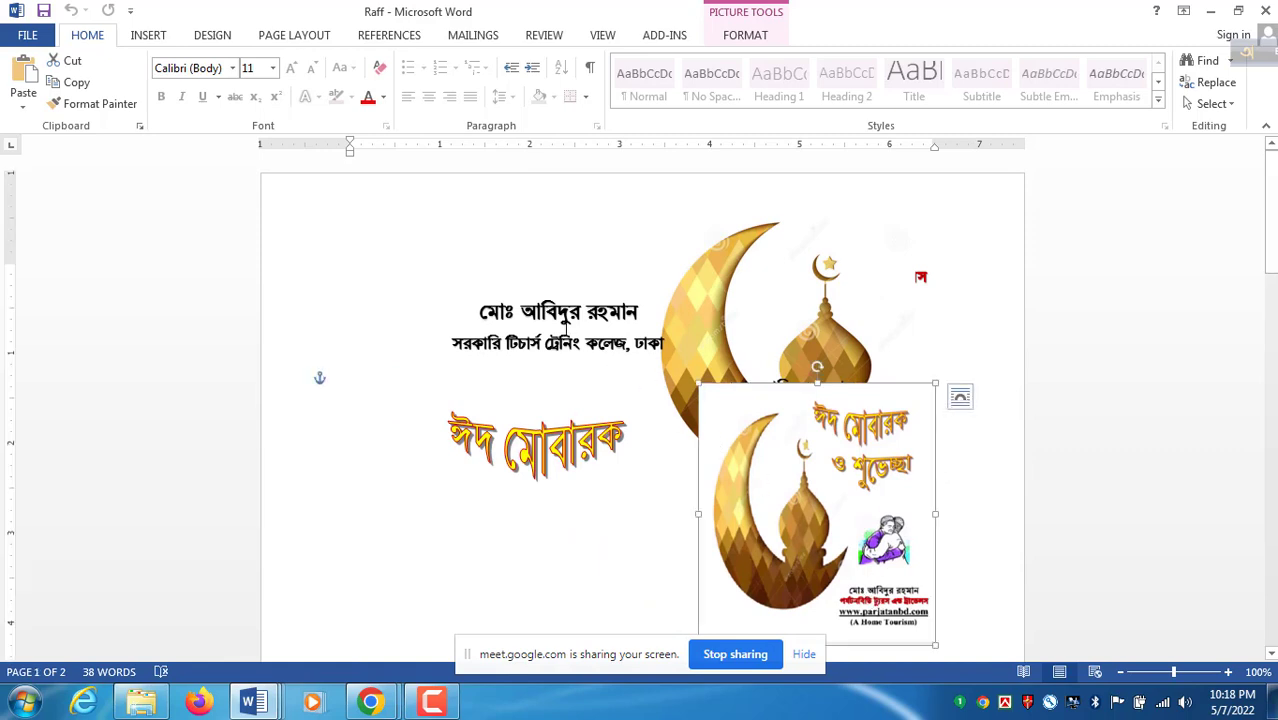
left_click(553, 303)
left_click(550, 450)
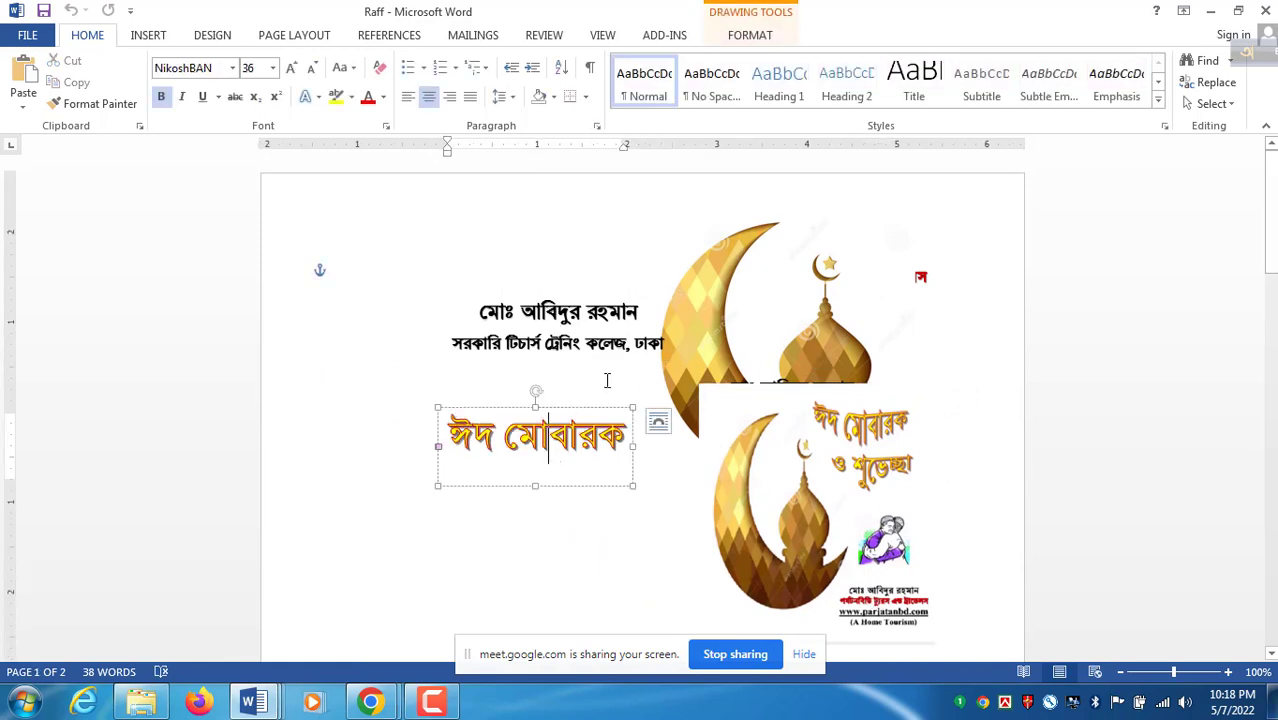
left_click(718, 312)
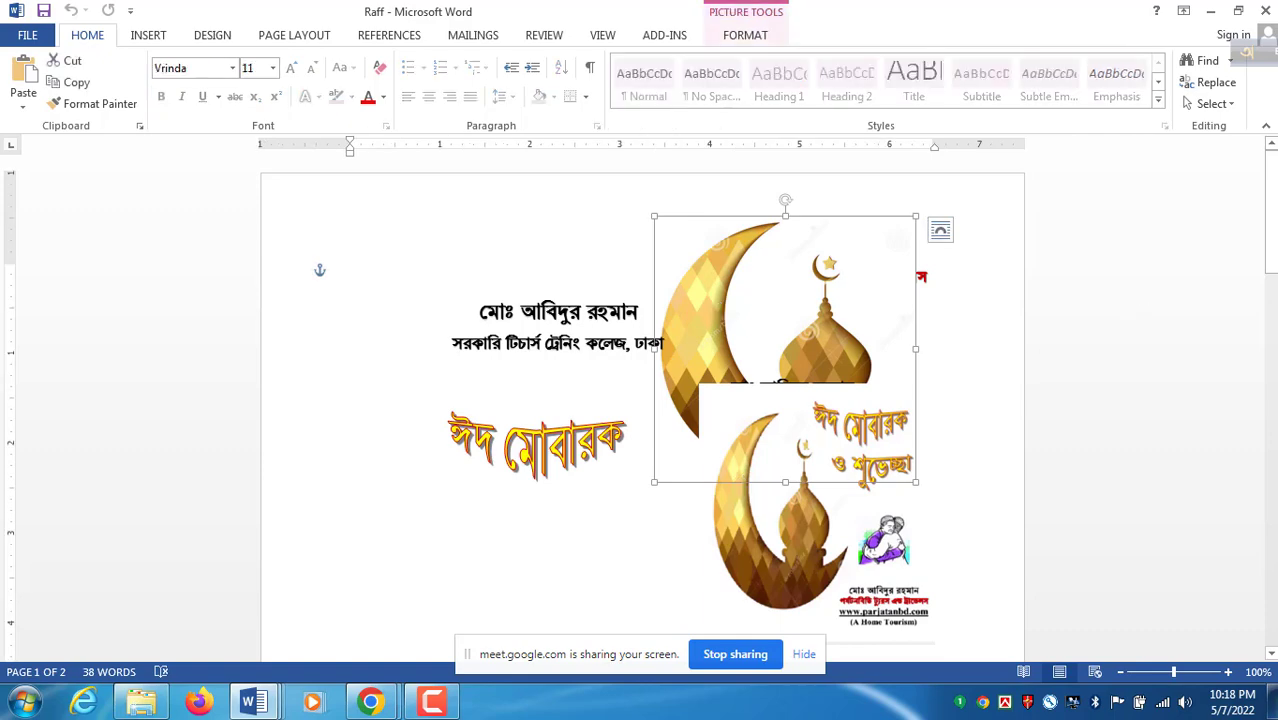
left_click_drag(1268, 289, 1268, 547)
left_click_drag(1268, 480, 1268, 275)
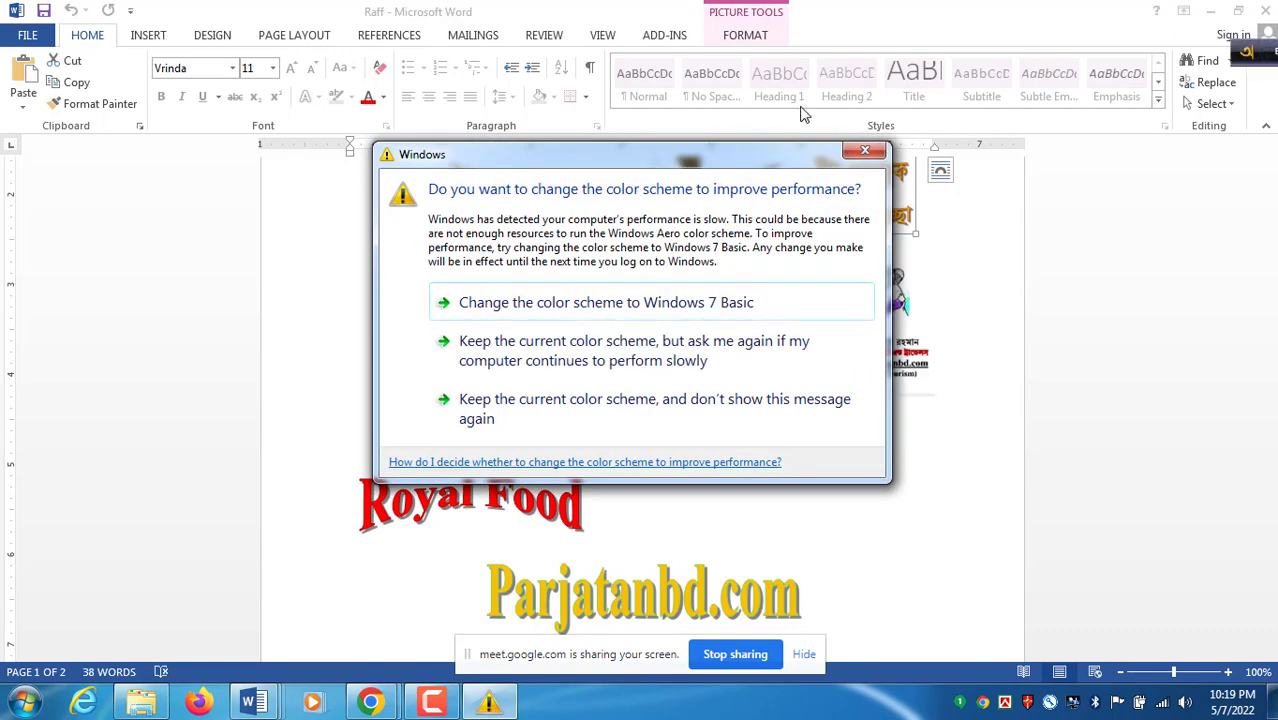
Dismiss the Windows color scheme prompt and switch to the blank Document1
left_click(866, 151)
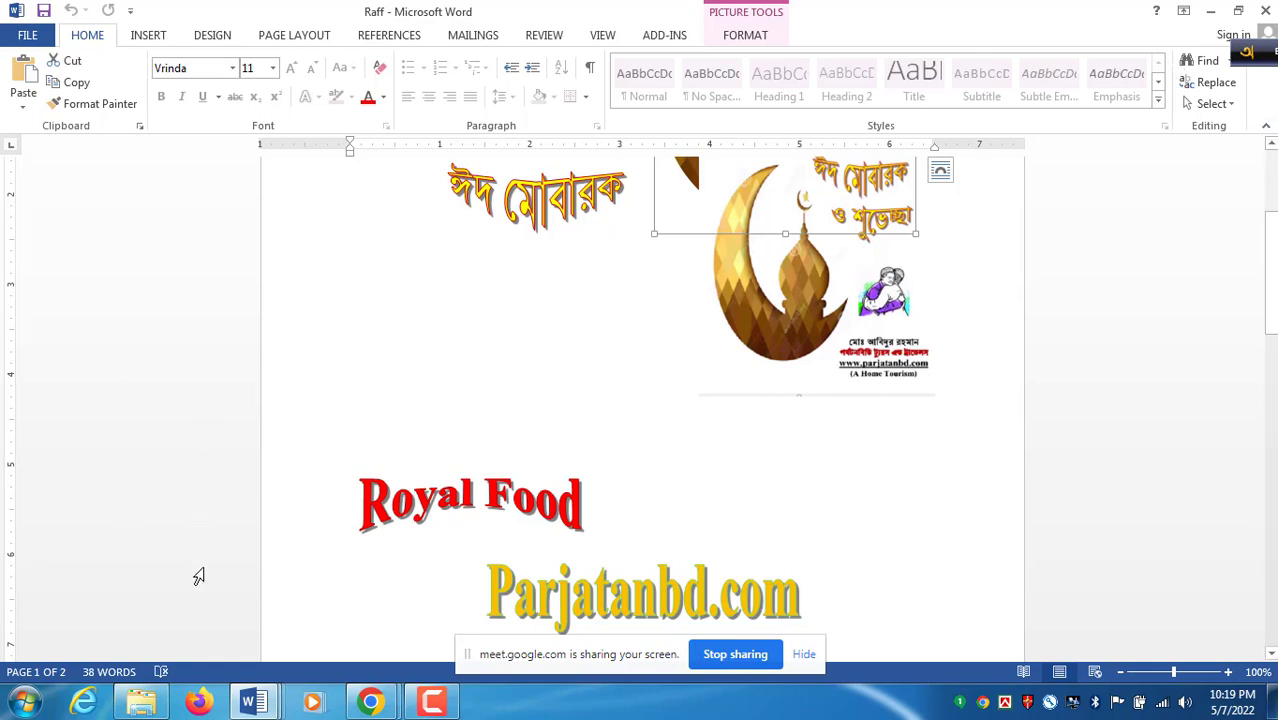
mouse_move(268, 708)
left_click(336, 594)
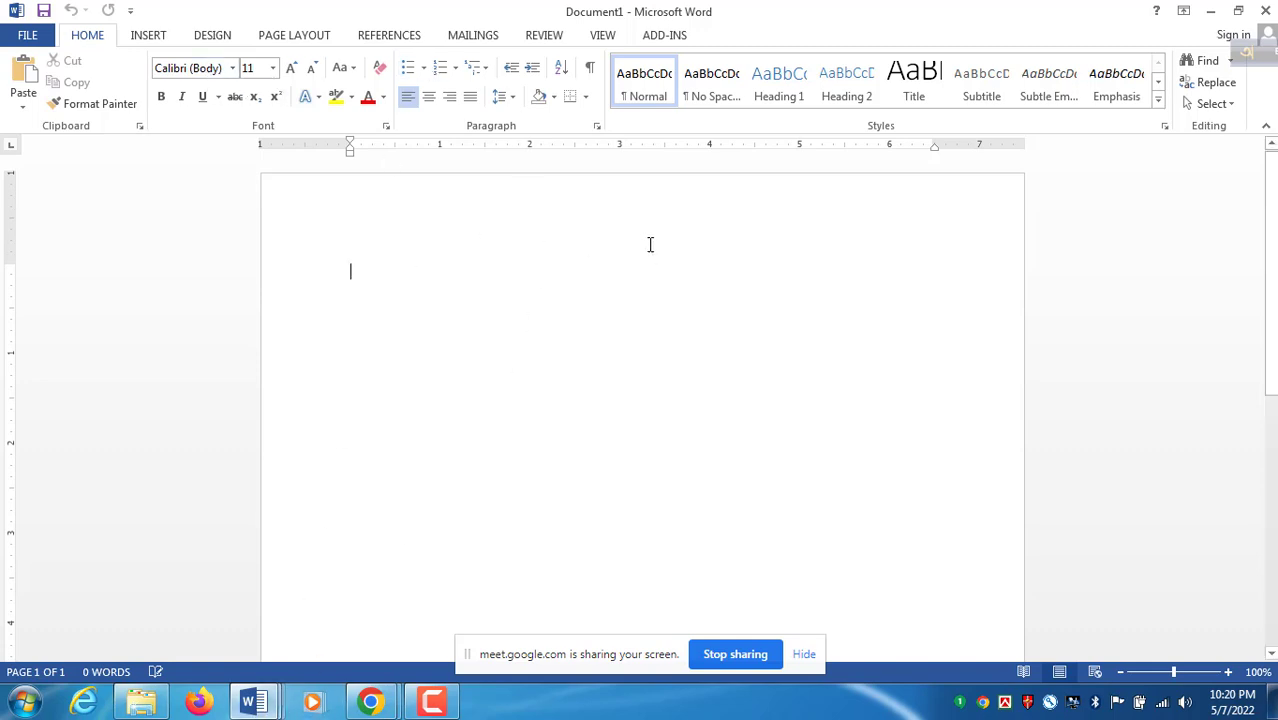
Insert the picture b2 from the Parjatanbd.com > E tourism folder on drive D into the blank document
left_click(150, 37)
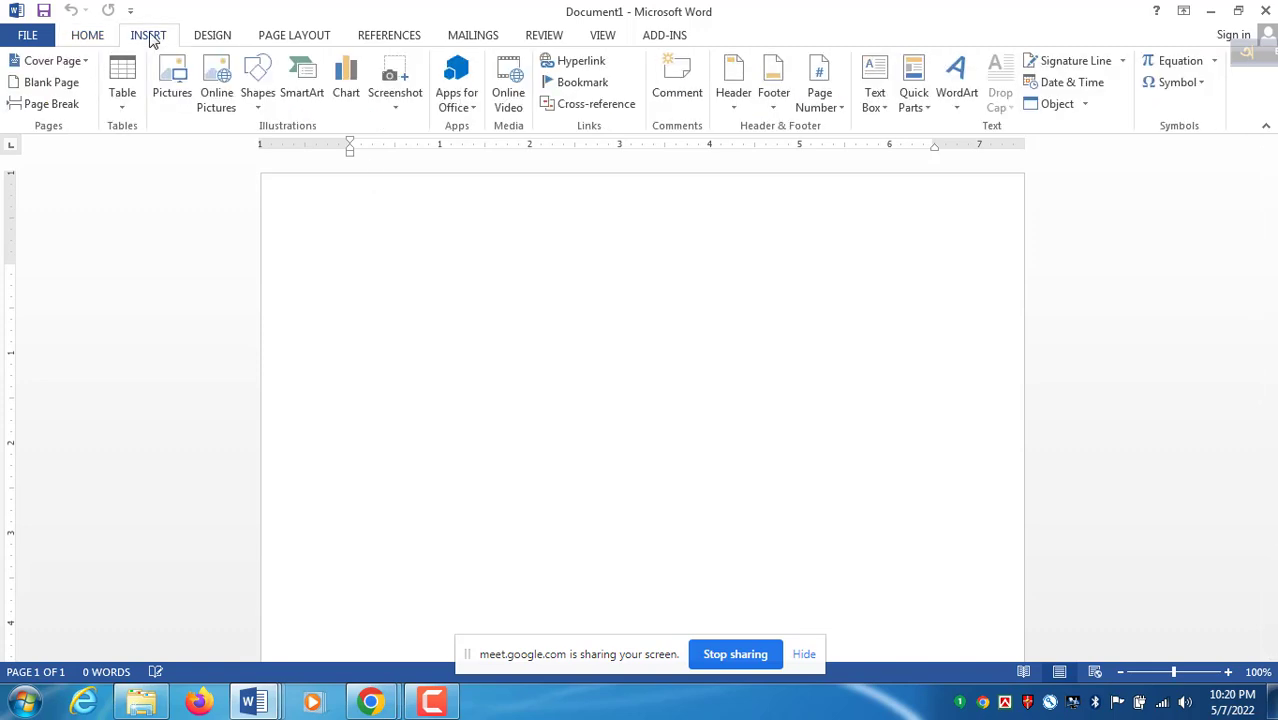
left_click(172, 95)
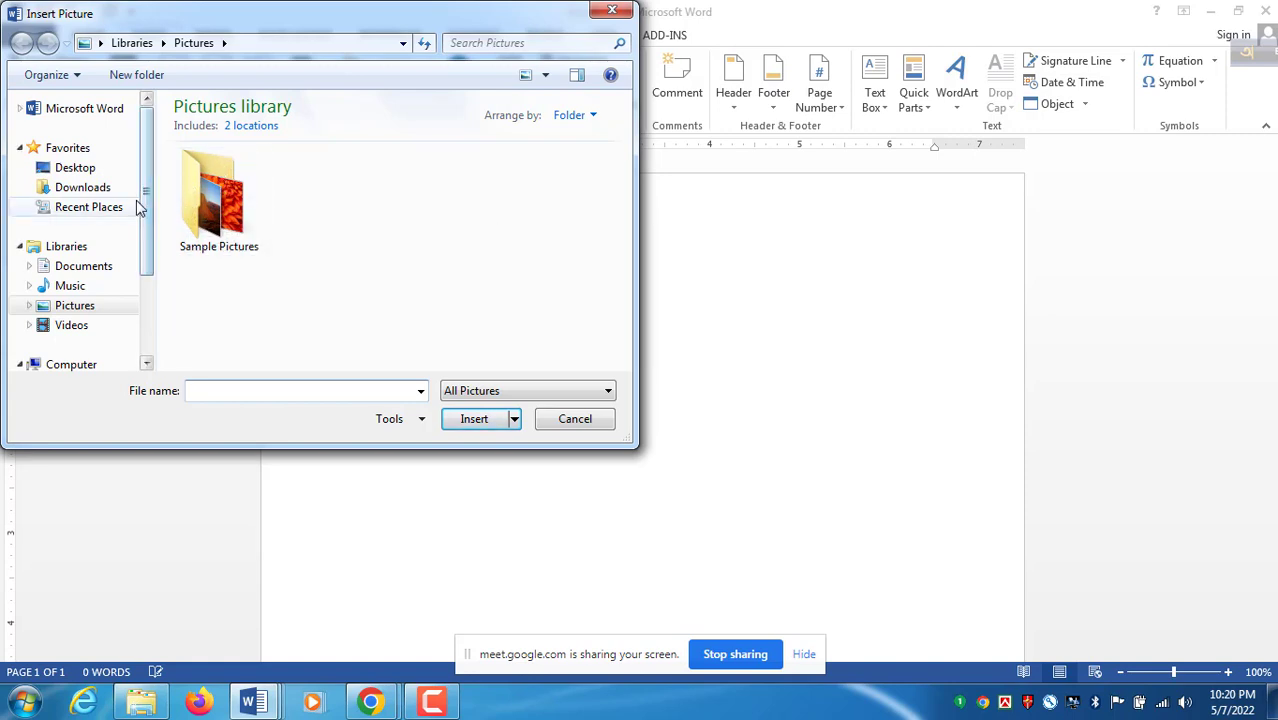
left_click_drag(146, 194, 134, 280)
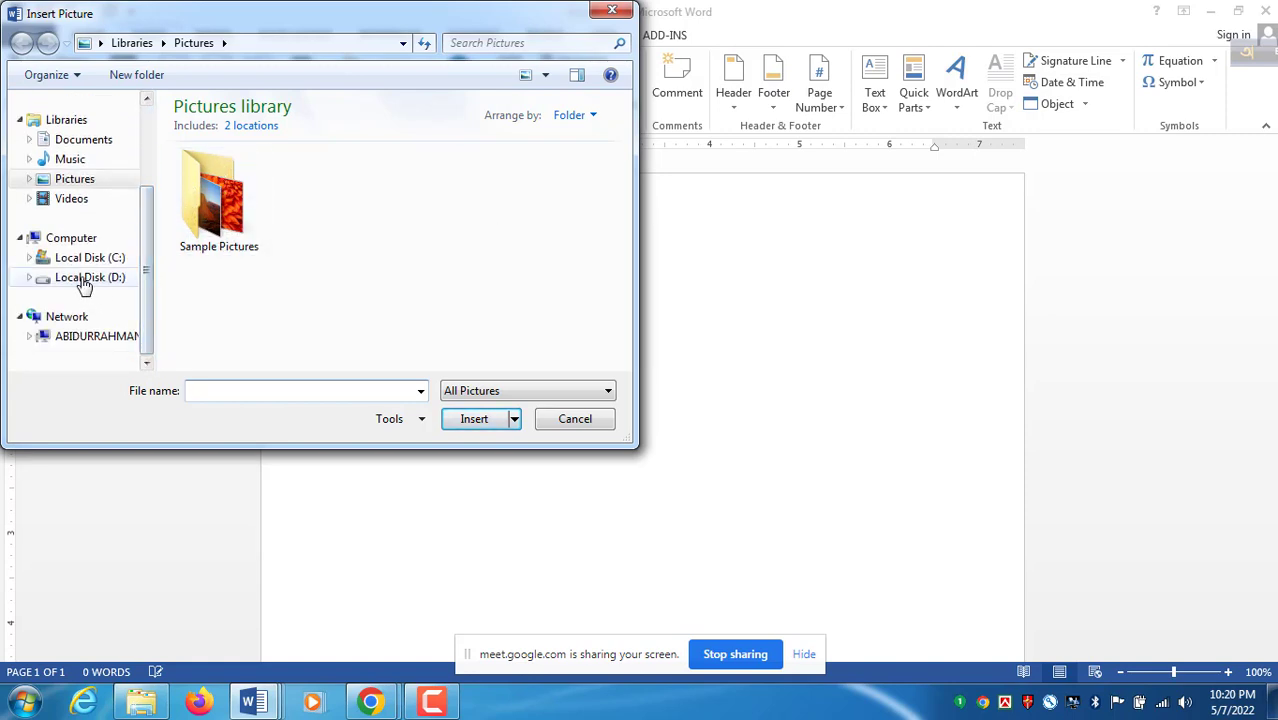
left_click(88, 279)
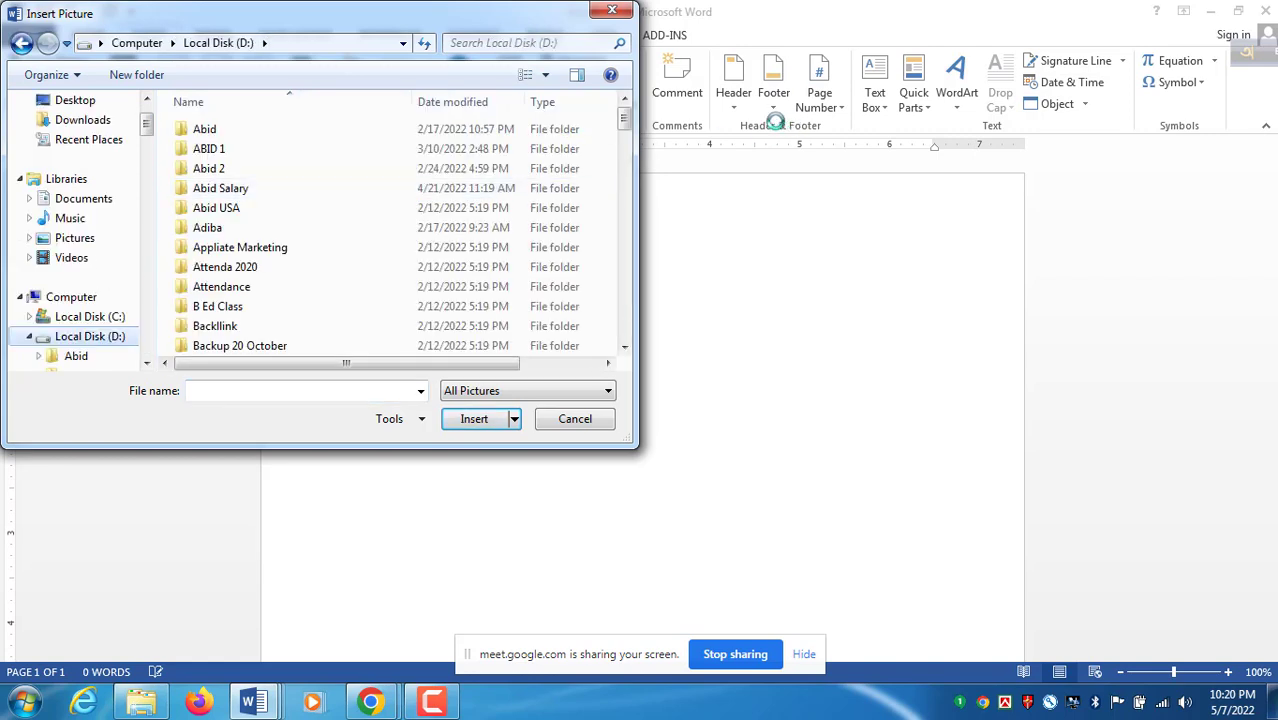
left_click_drag(625, 120, 664, 274)
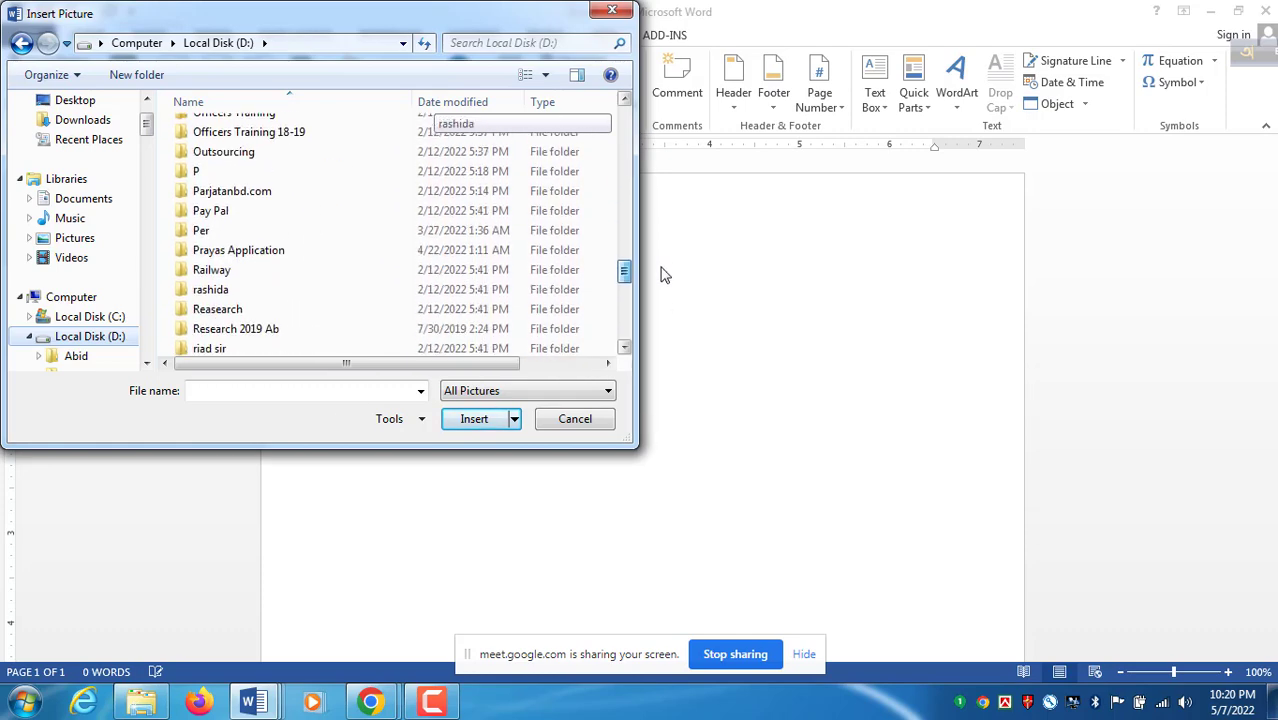
double_click(265, 191)
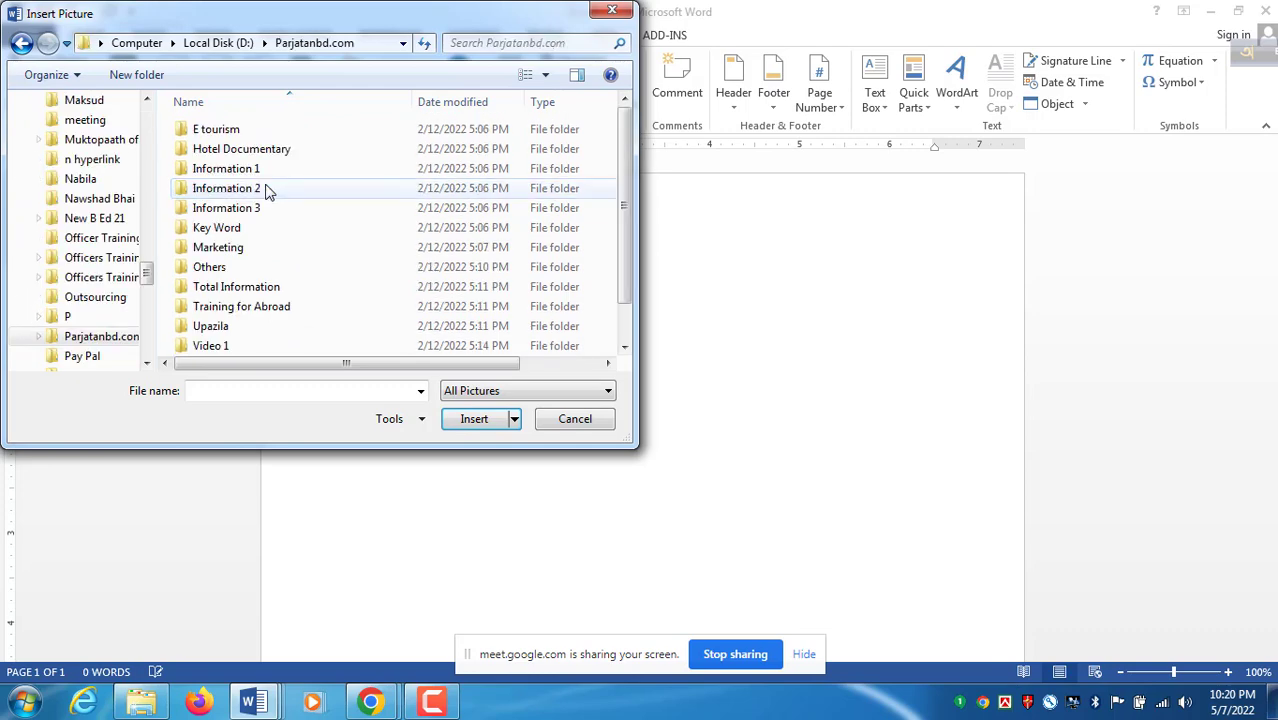
double_click(245, 135)
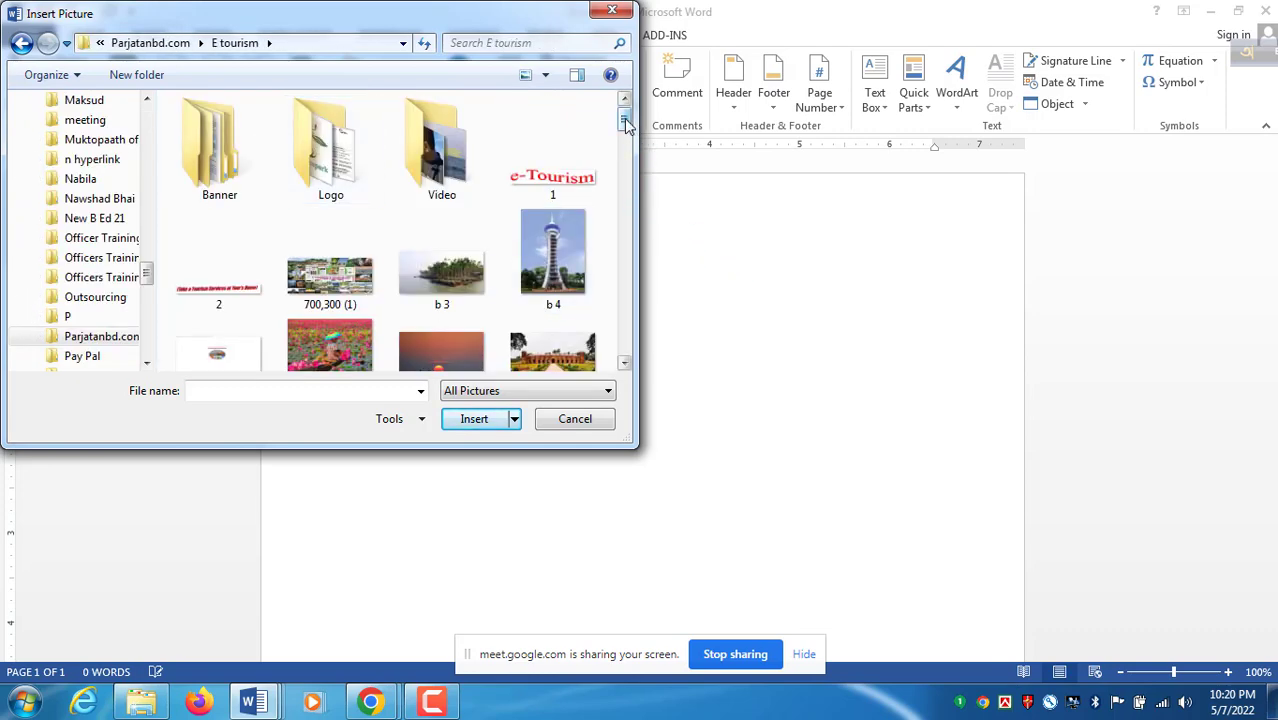
left_click_drag(626, 120, 631, 138)
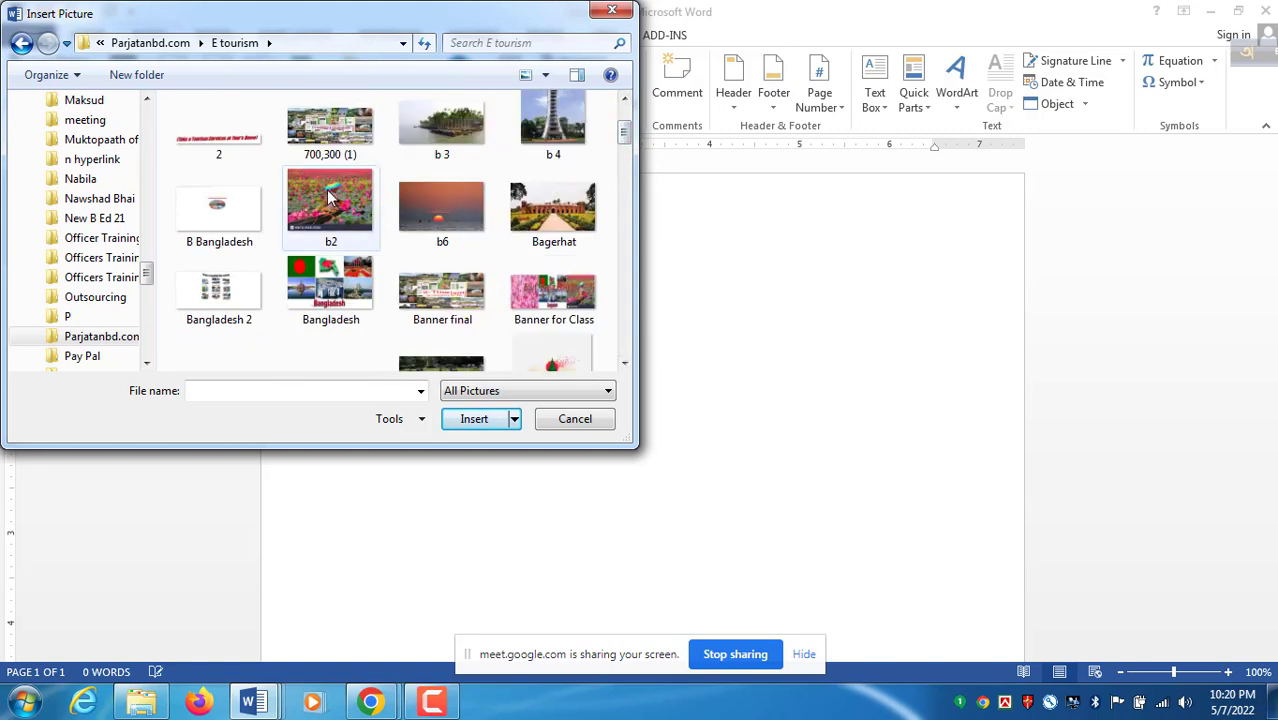
left_click(326, 189)
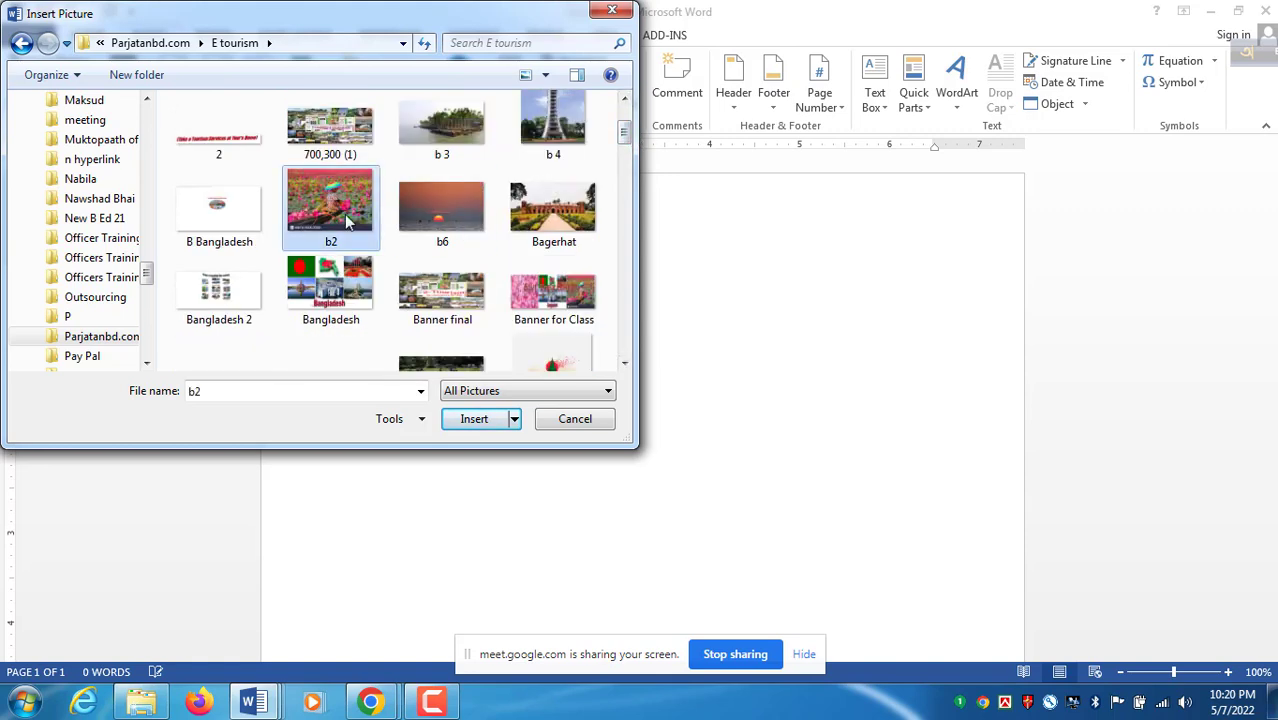
left_click(474, 419)
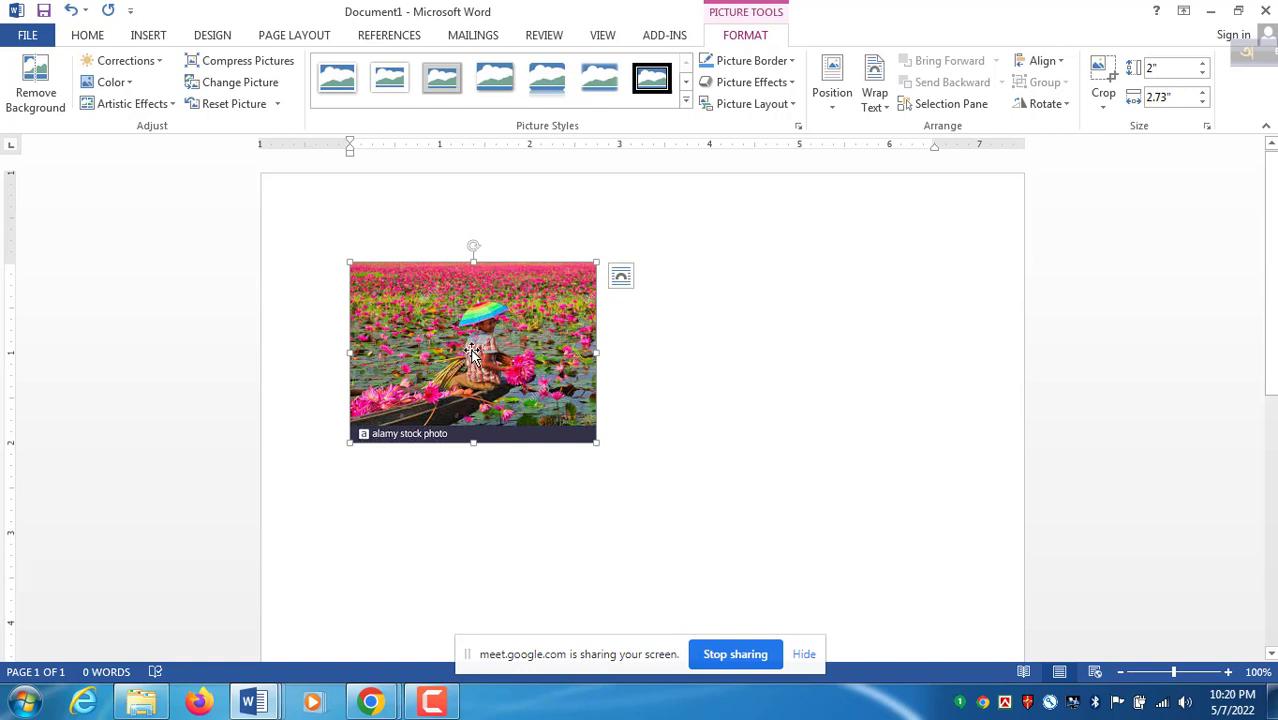
Try to move the inserted picture freely across the page
left_click_drag(473, 352, 785, 302)
left_click_drag(473, 335, 561, 340)
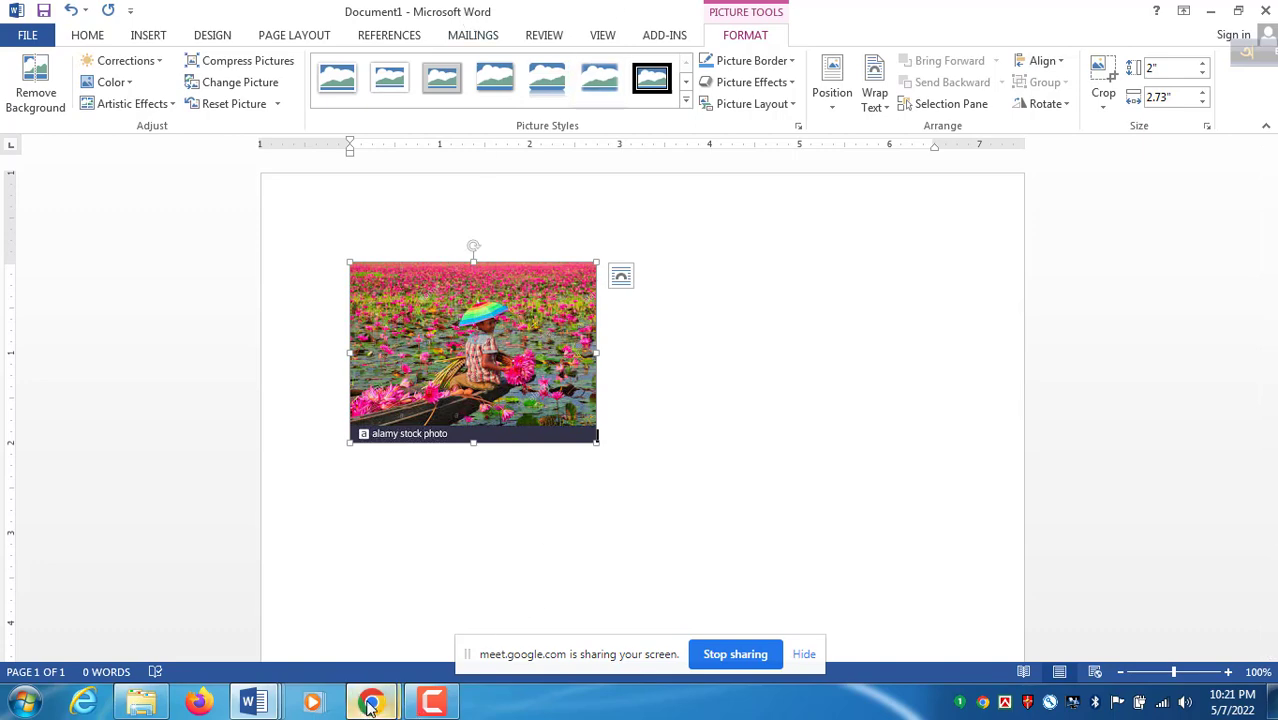
Switch to the Google Meet call in Chrome to admit the waiting participant, and return to Document1 in Word
mouse_move(372, 703)
left_click(270, 560)
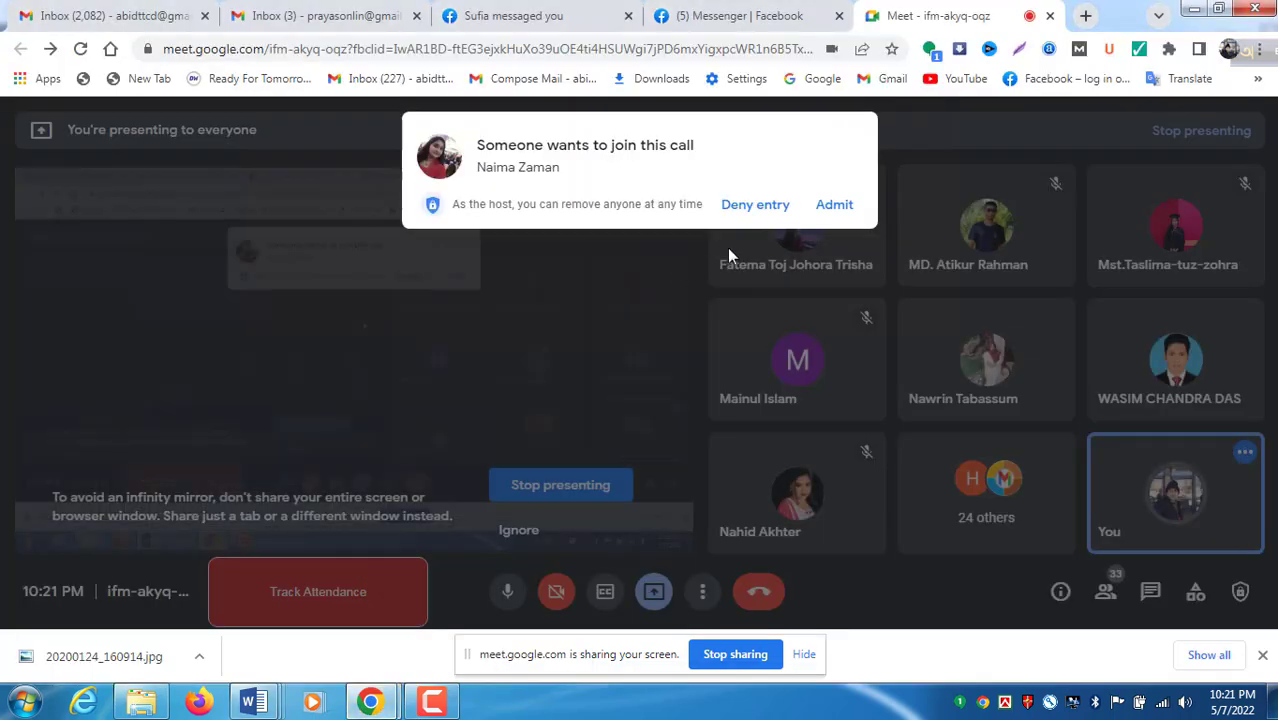
left_click(835, 206)
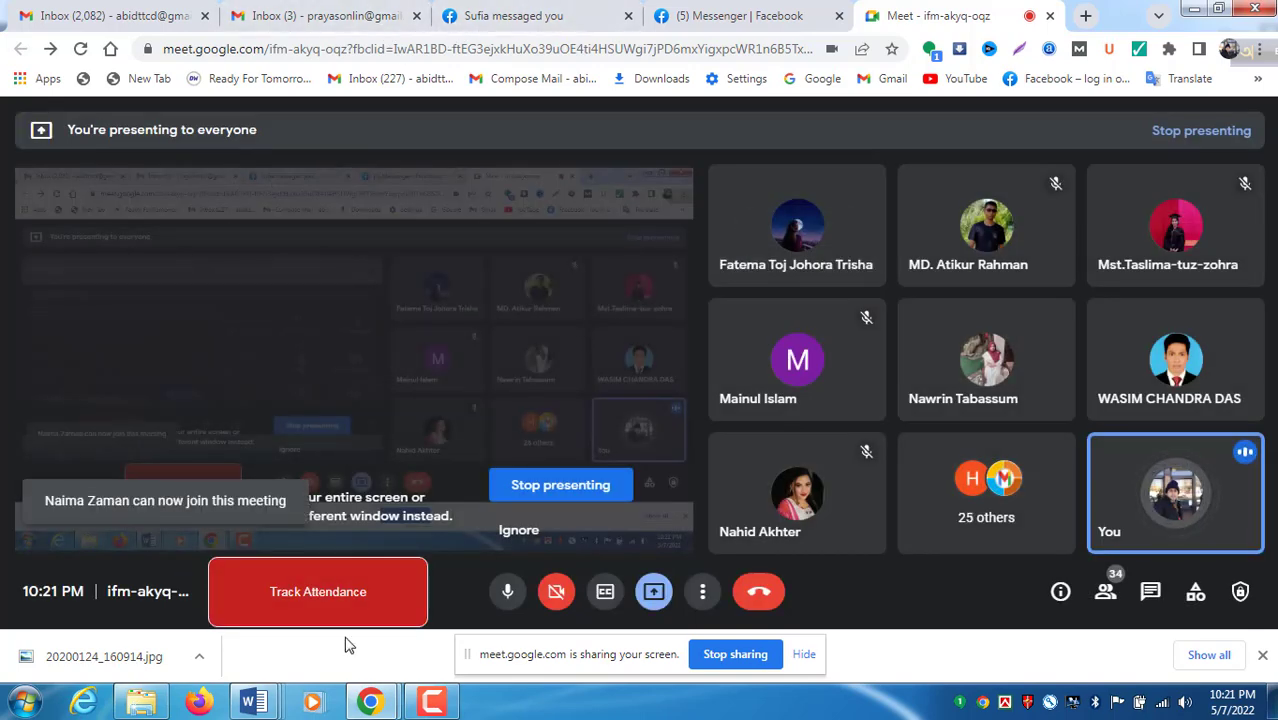
mouse_move(253, 702)
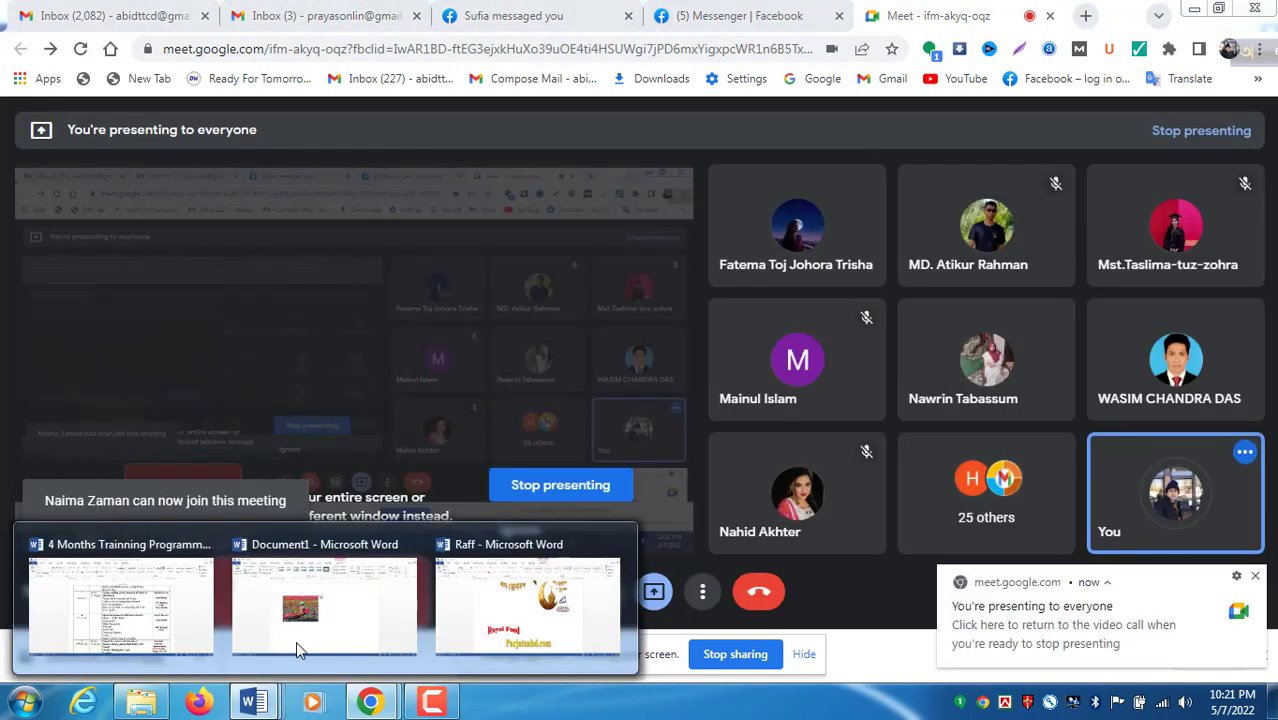
left_click(349, 612)
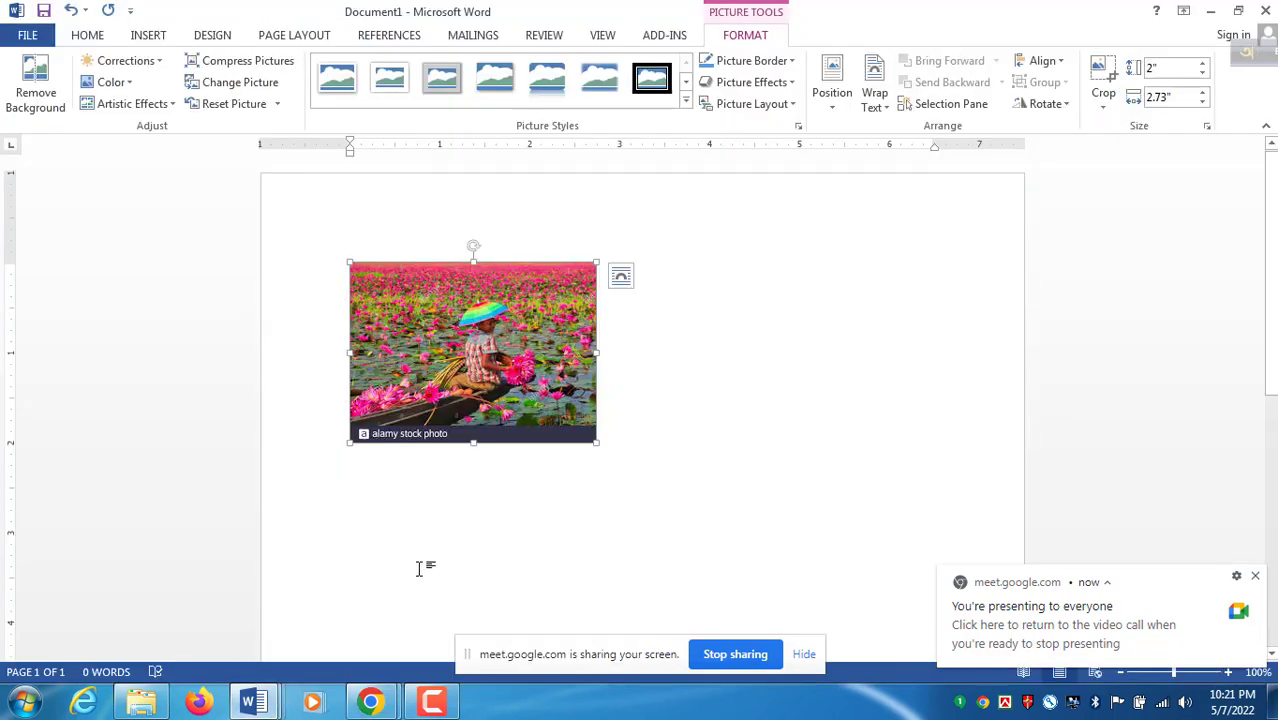
Set the text wrapping of the inserted water lily picture to In Front of Text
right_click(472, 345)
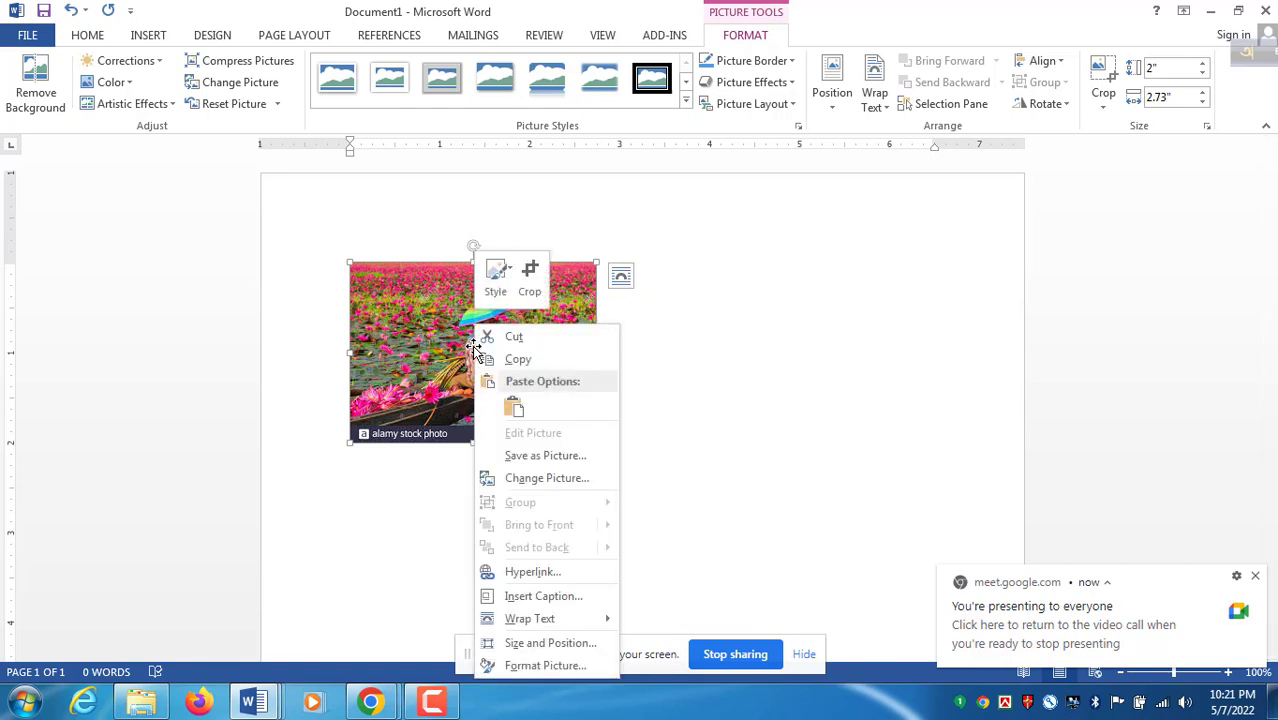
mouse_move(510, 622)
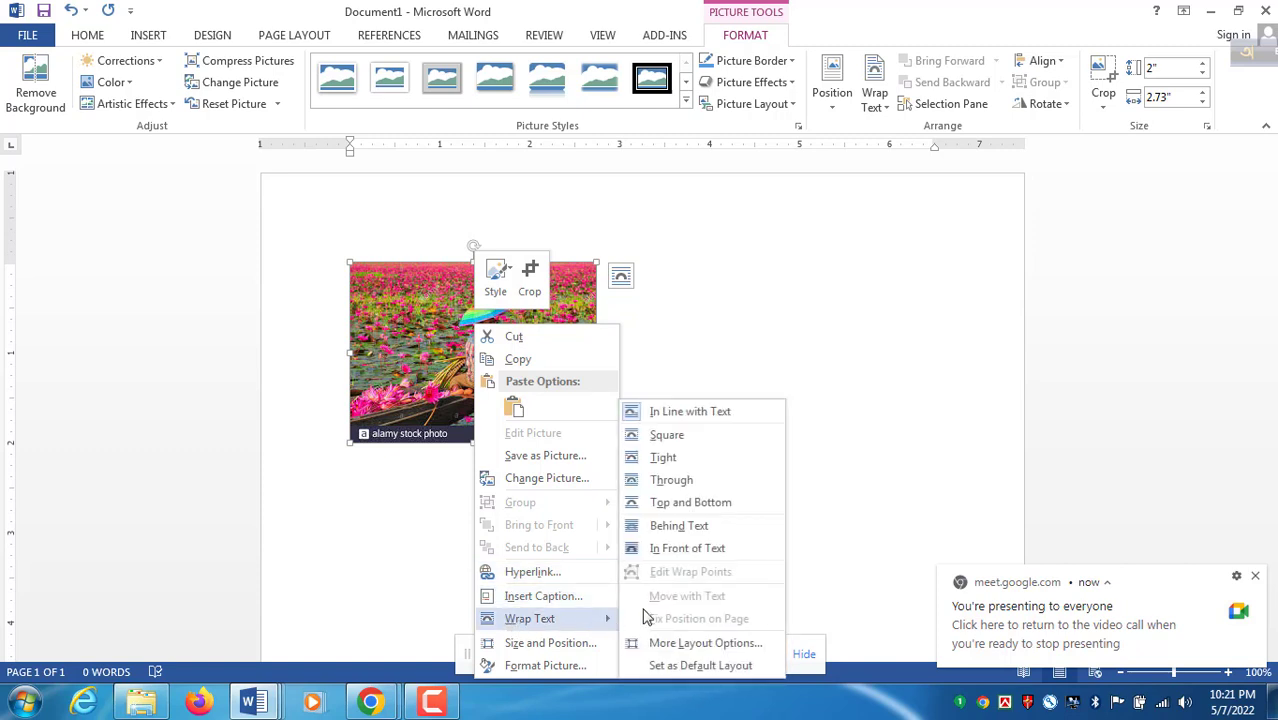
left_click(691, 553)
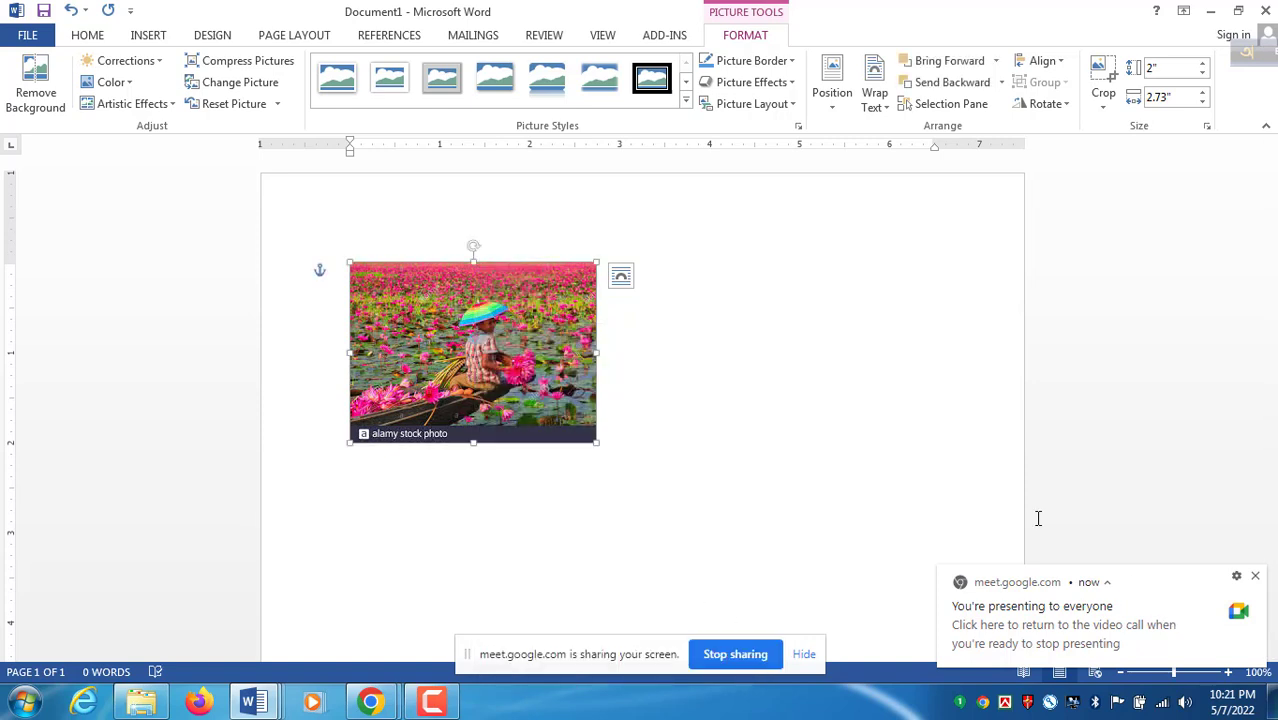
Move the water lily picture around the page and place it horizontally centred near the top, leaving it deselected
left_click_drag(481, 331, 868, 303)
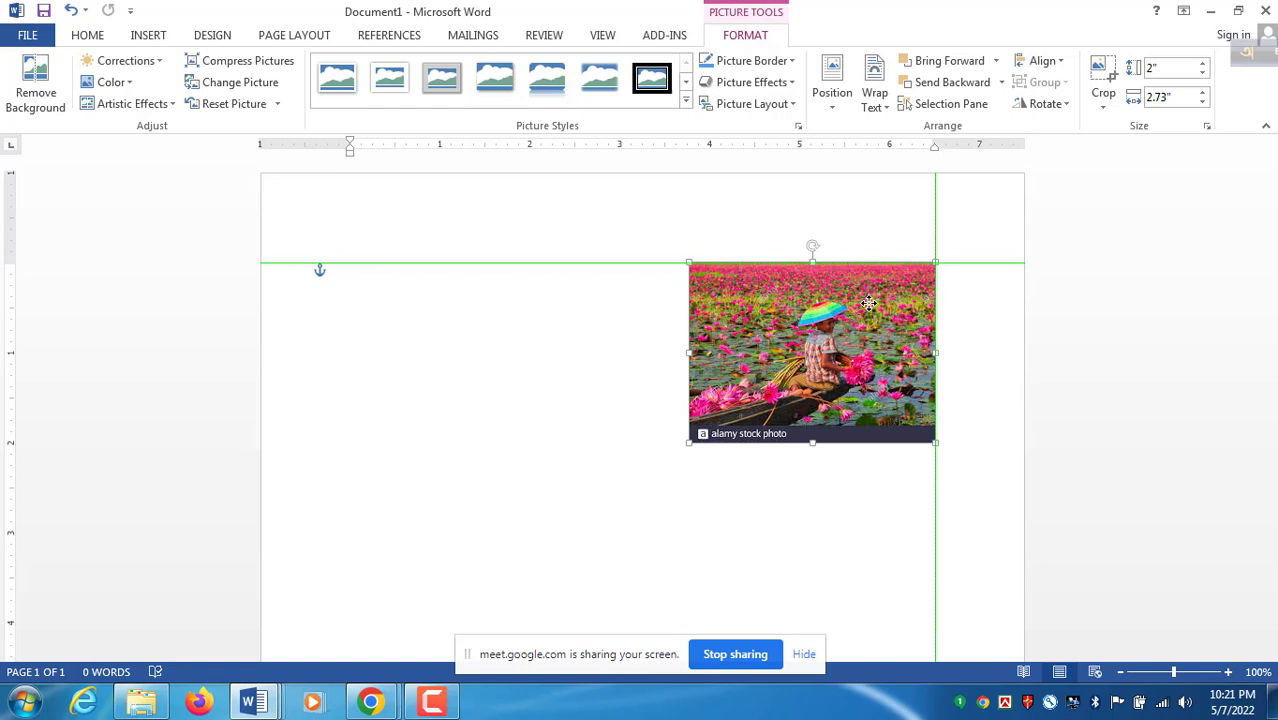
left_click_drag(868, 303, 611, 344)
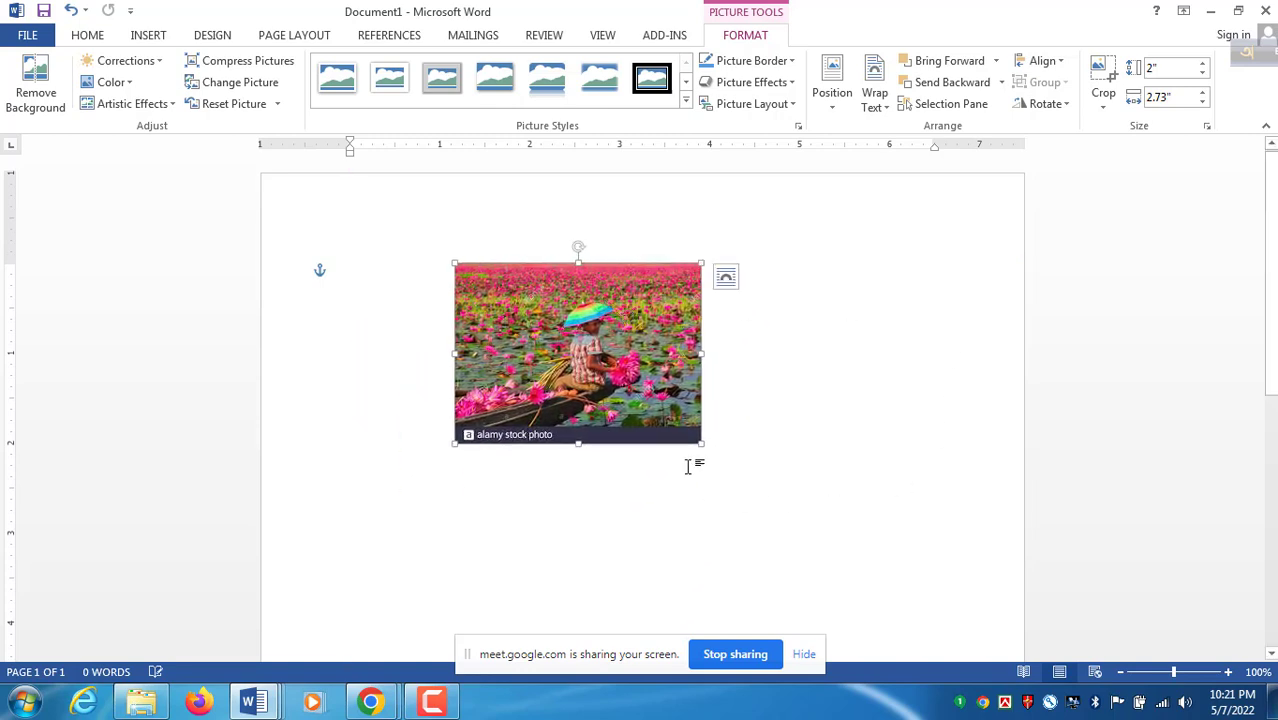
left_click_drag(669, 320, 734, 329)
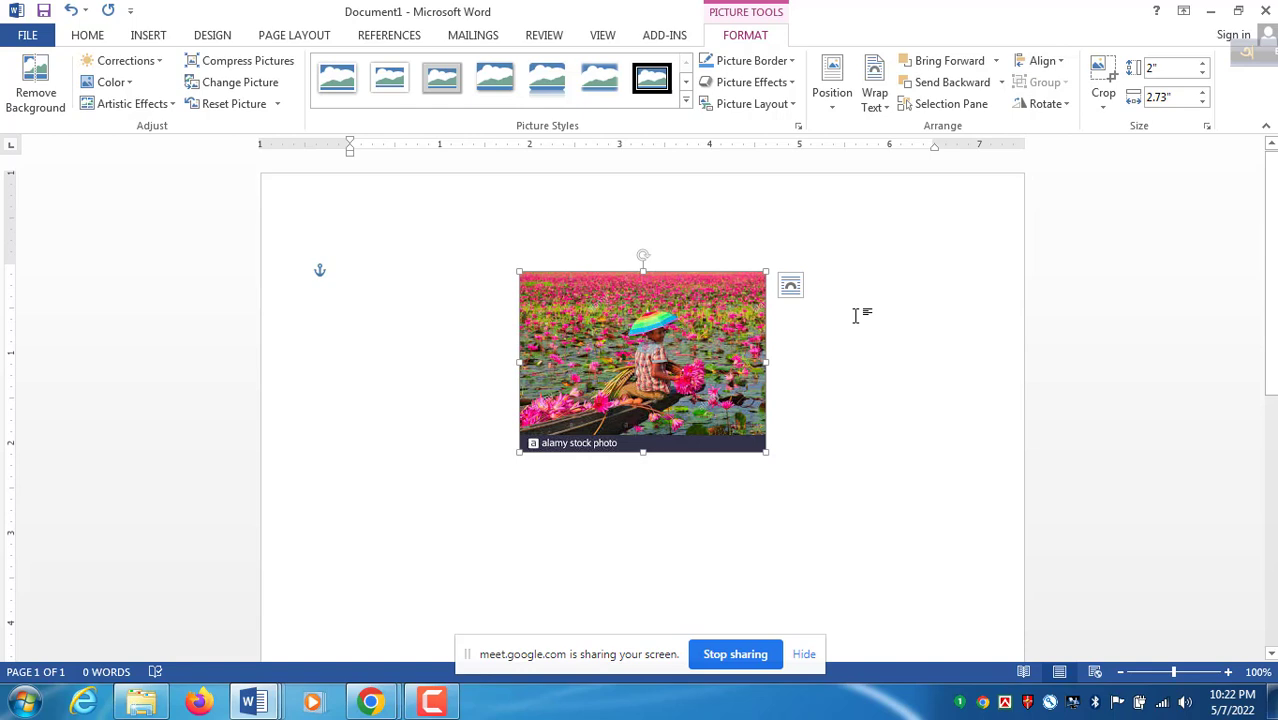
left_click(780, 487)
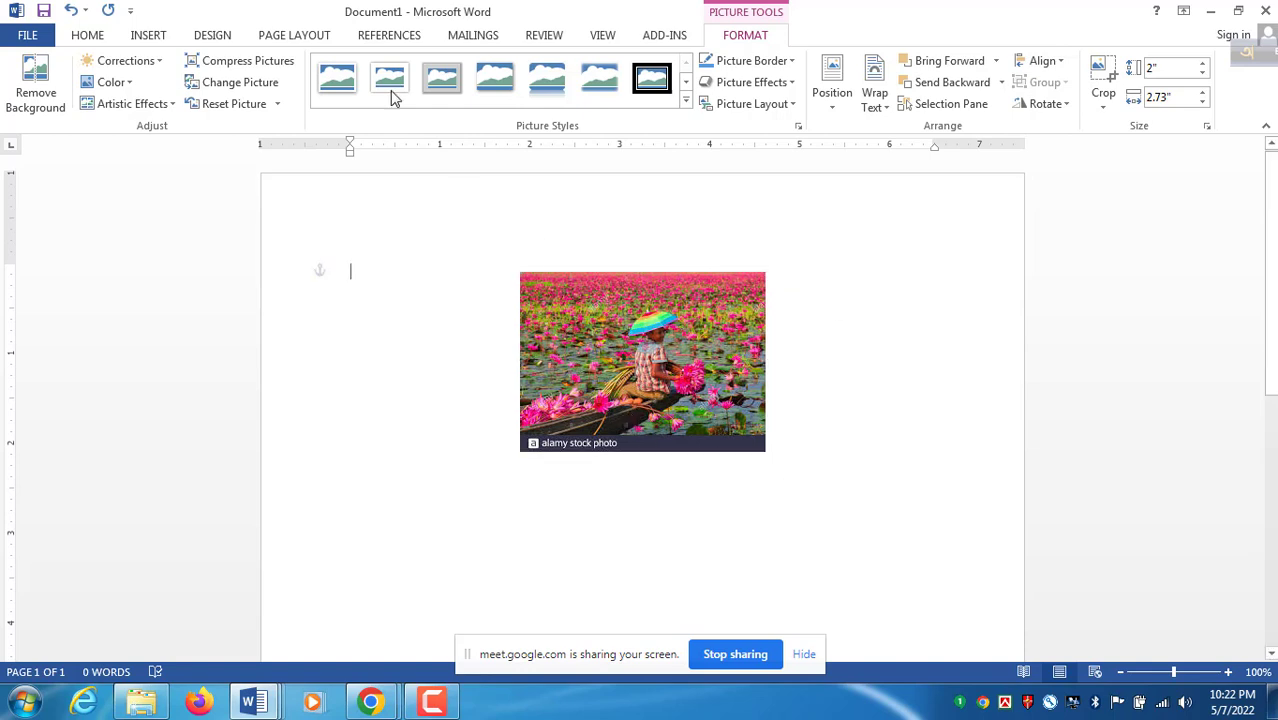
Insert WordArt in the plain black fill style with the text "Beautiful Bangladesh"
left_click(150, 36)
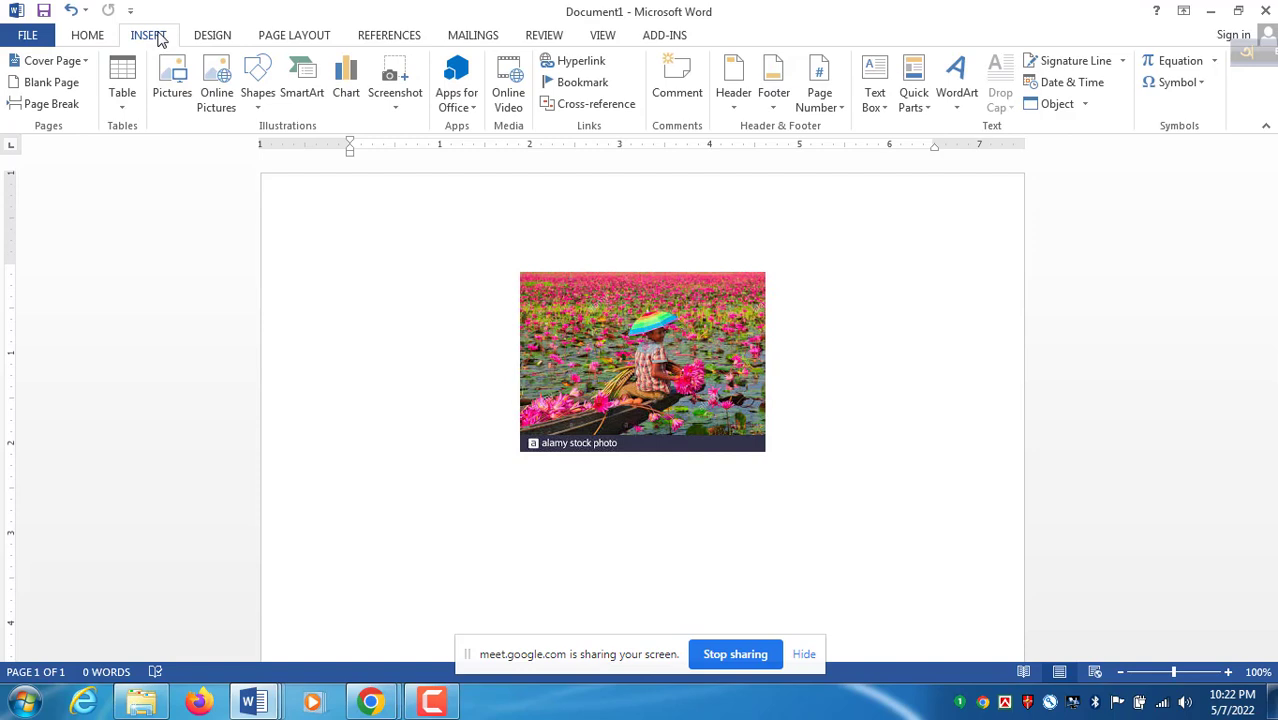
left_click(960, 108)
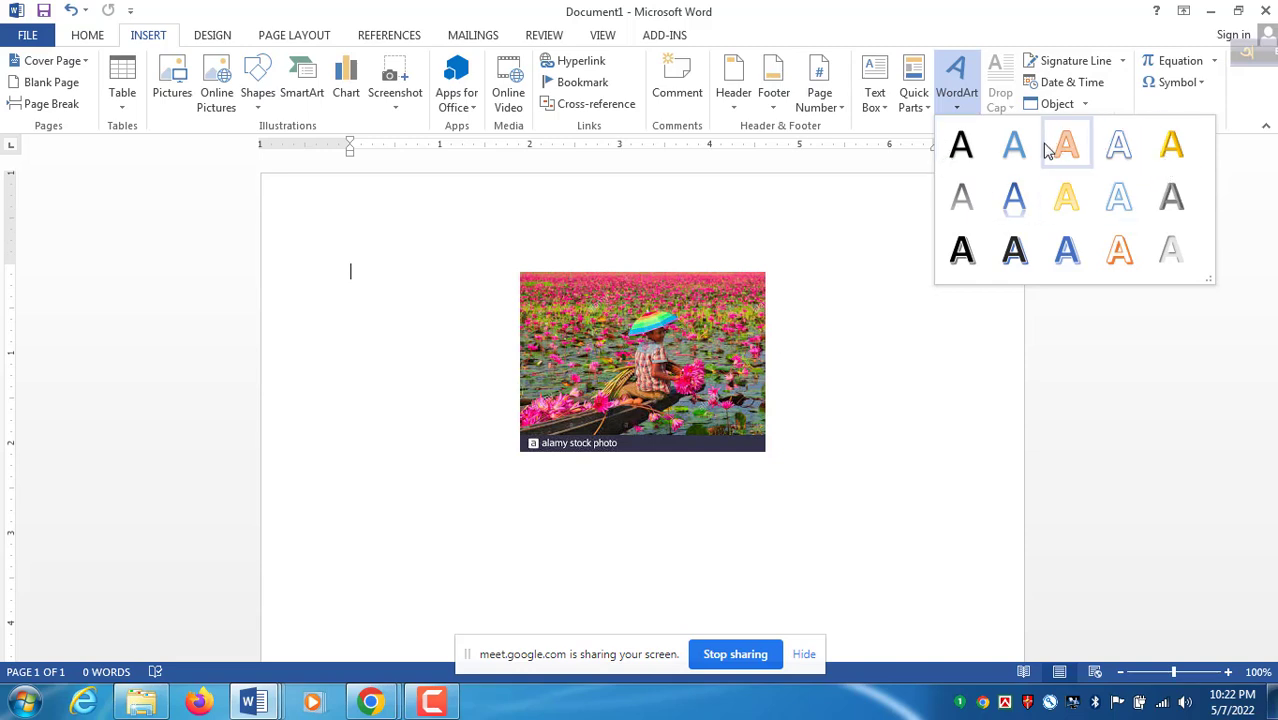
left_click(961, 146)
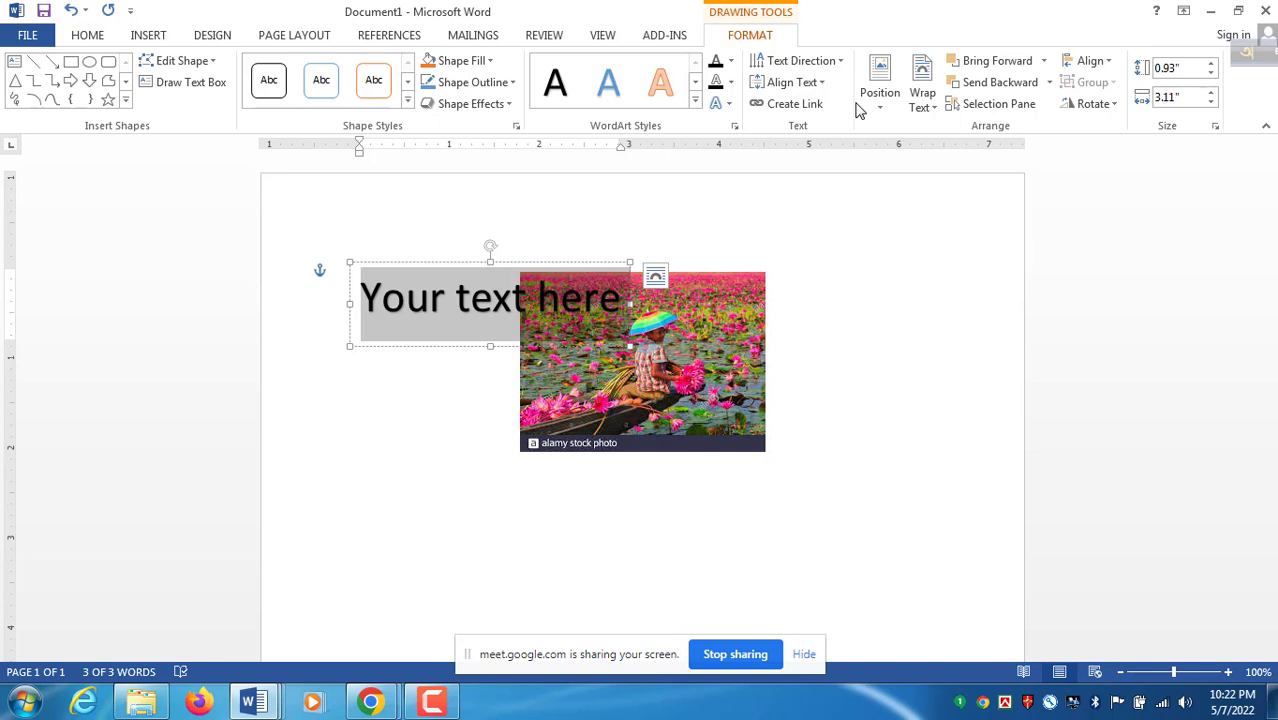
type("Beaa")
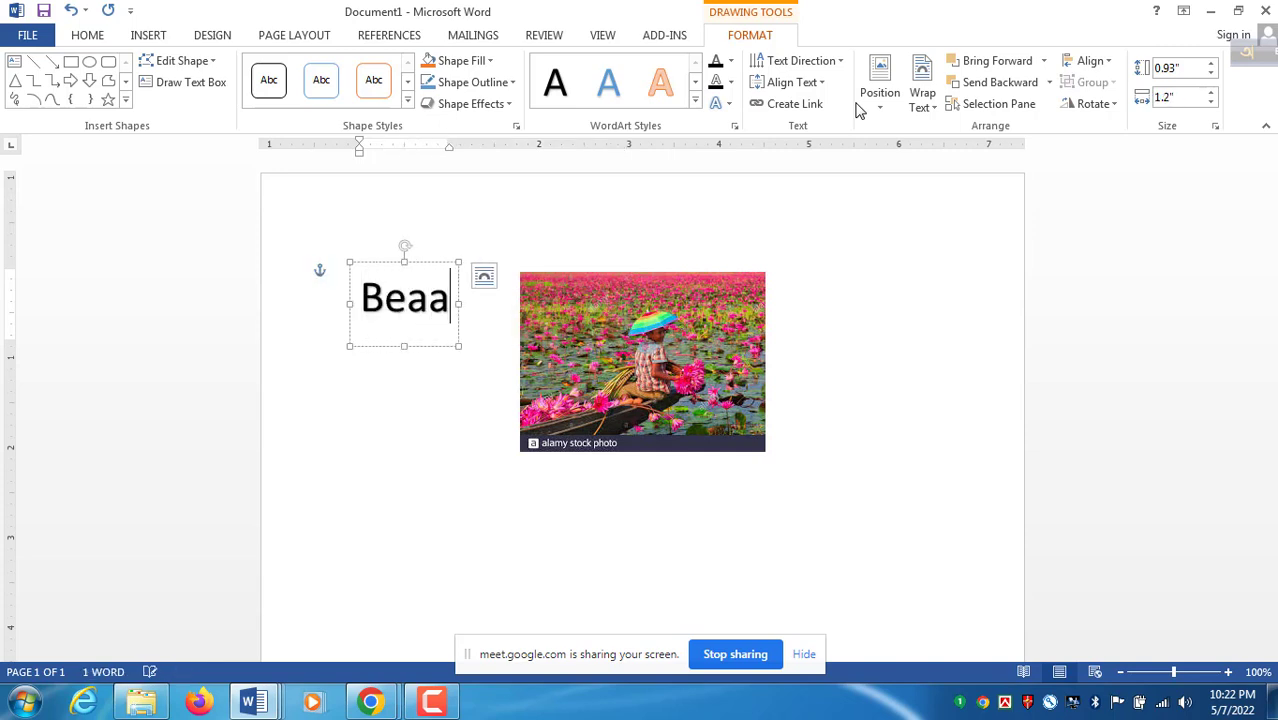
key("BackSpace")
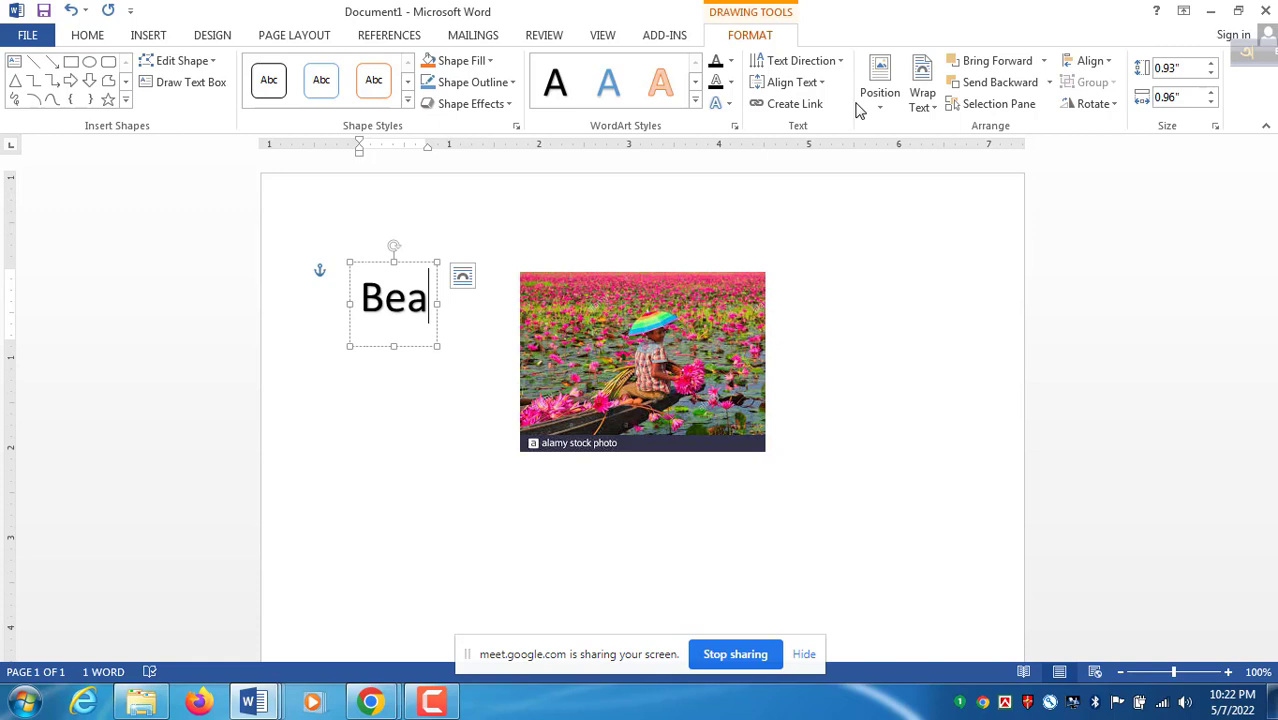
type("utiful")
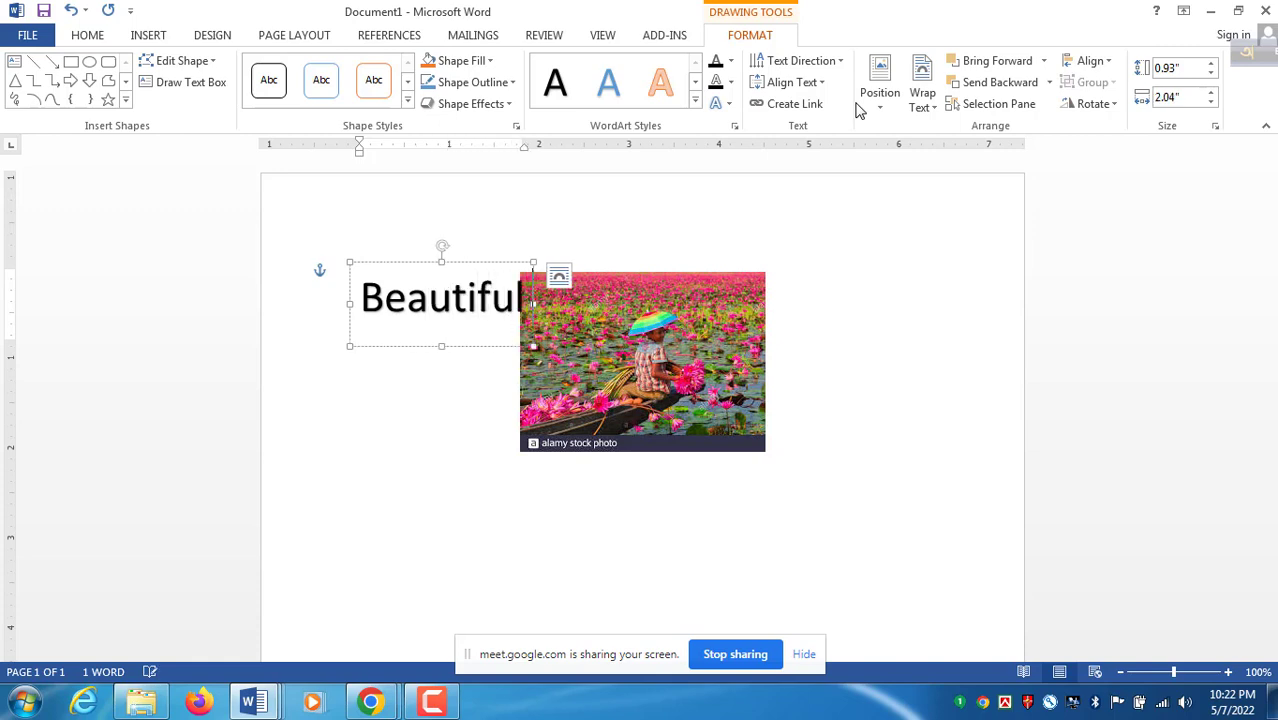
type(" Bangladesh")
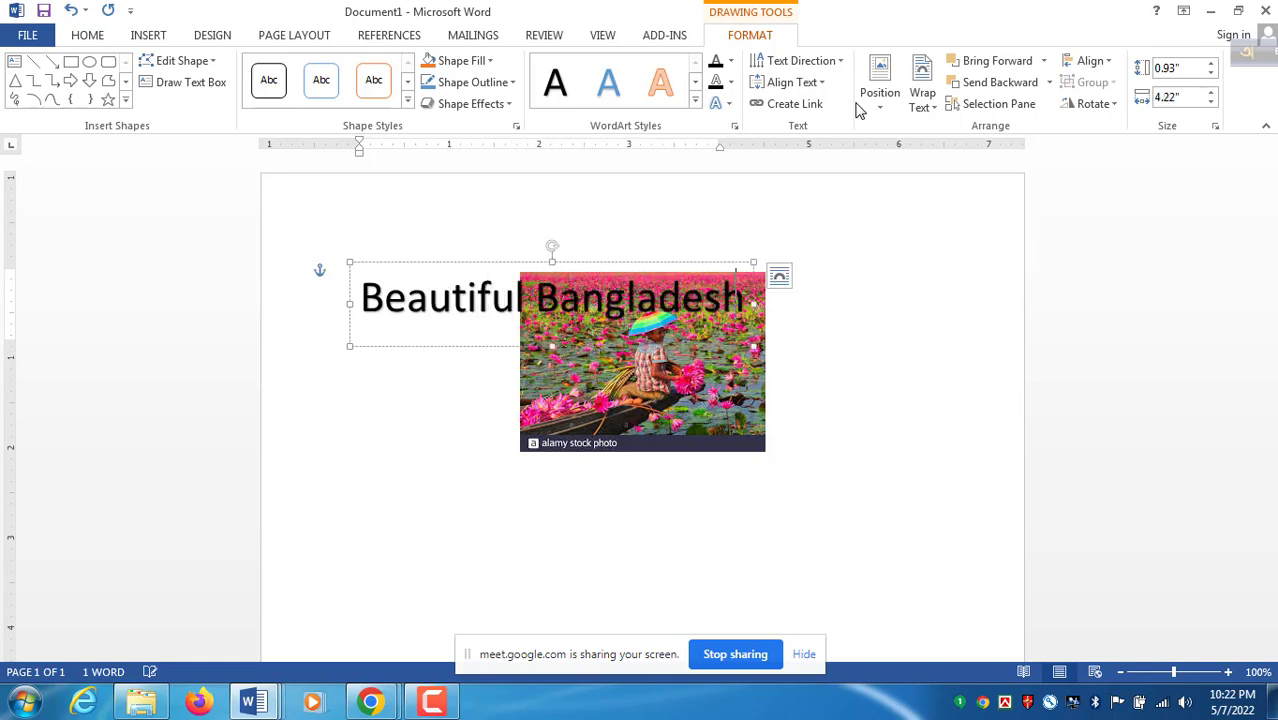
left_click(935, 415)
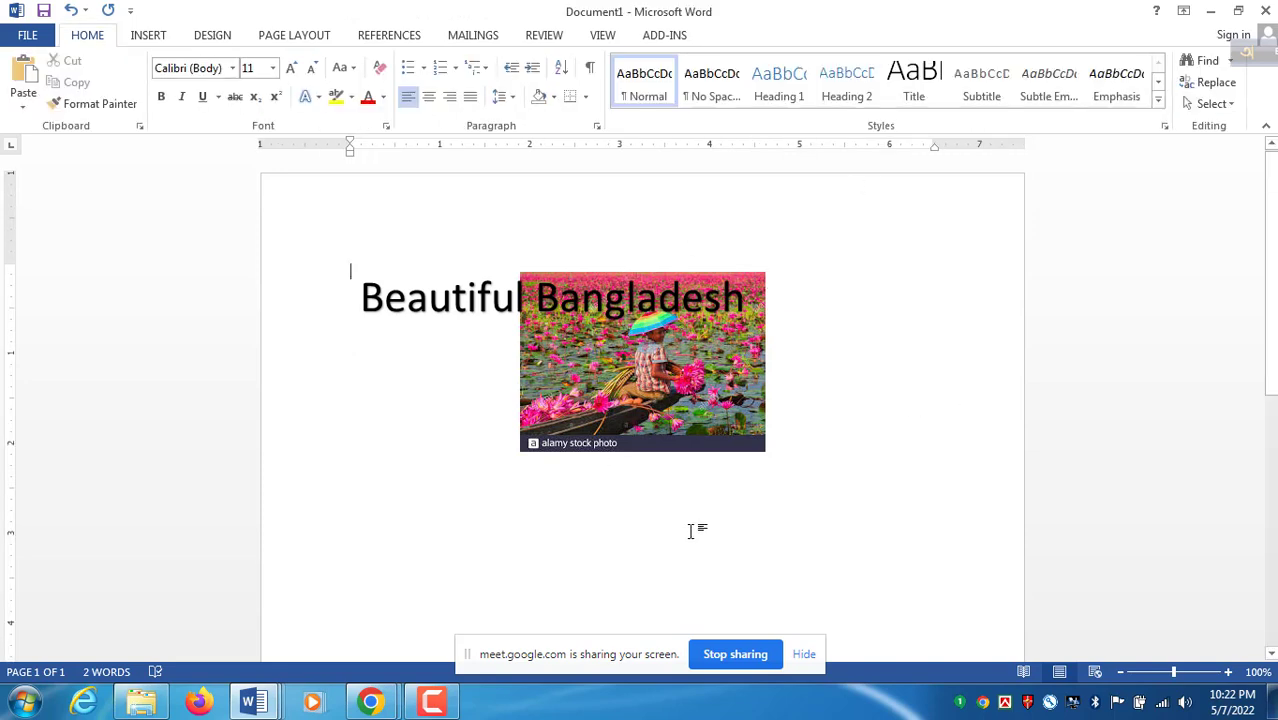
Select the "Beautiful Bangladesh" WordArt and examine its text effect choices: Shadow, Reflection, Glow, Bevel, 3-D Rotation and Transform
left_click(480, 309)
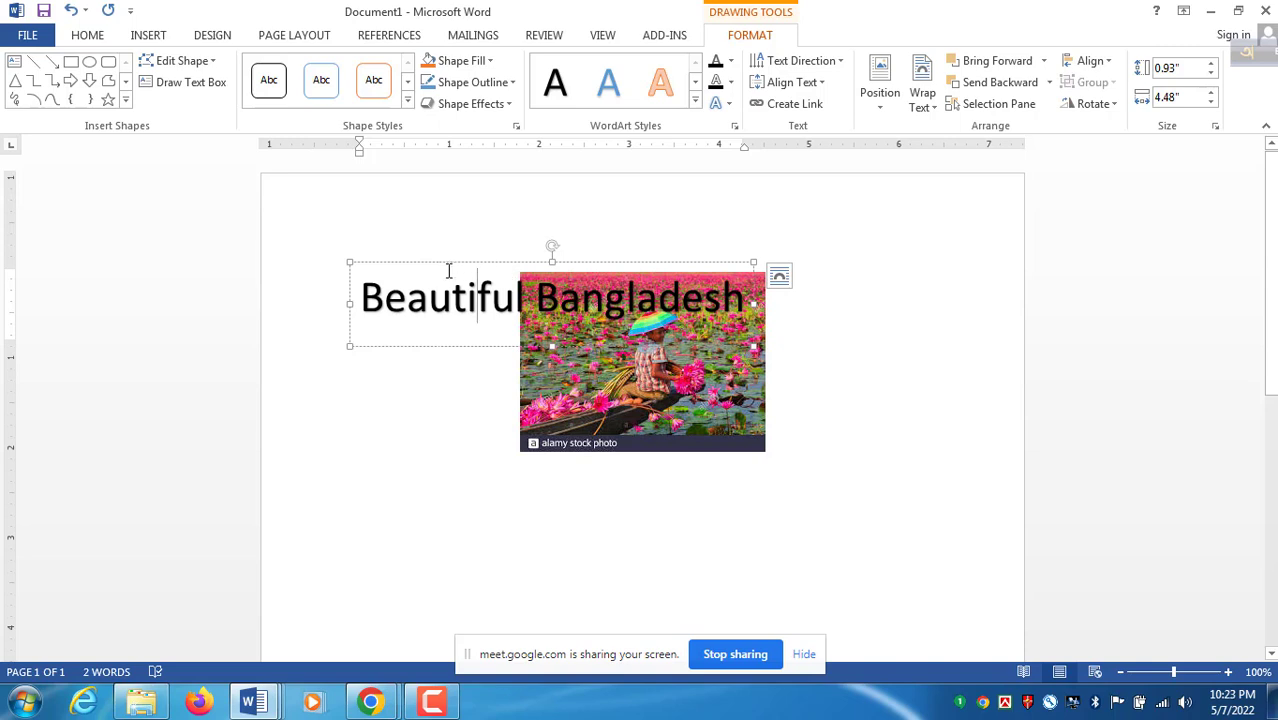
left_click(476, 263)
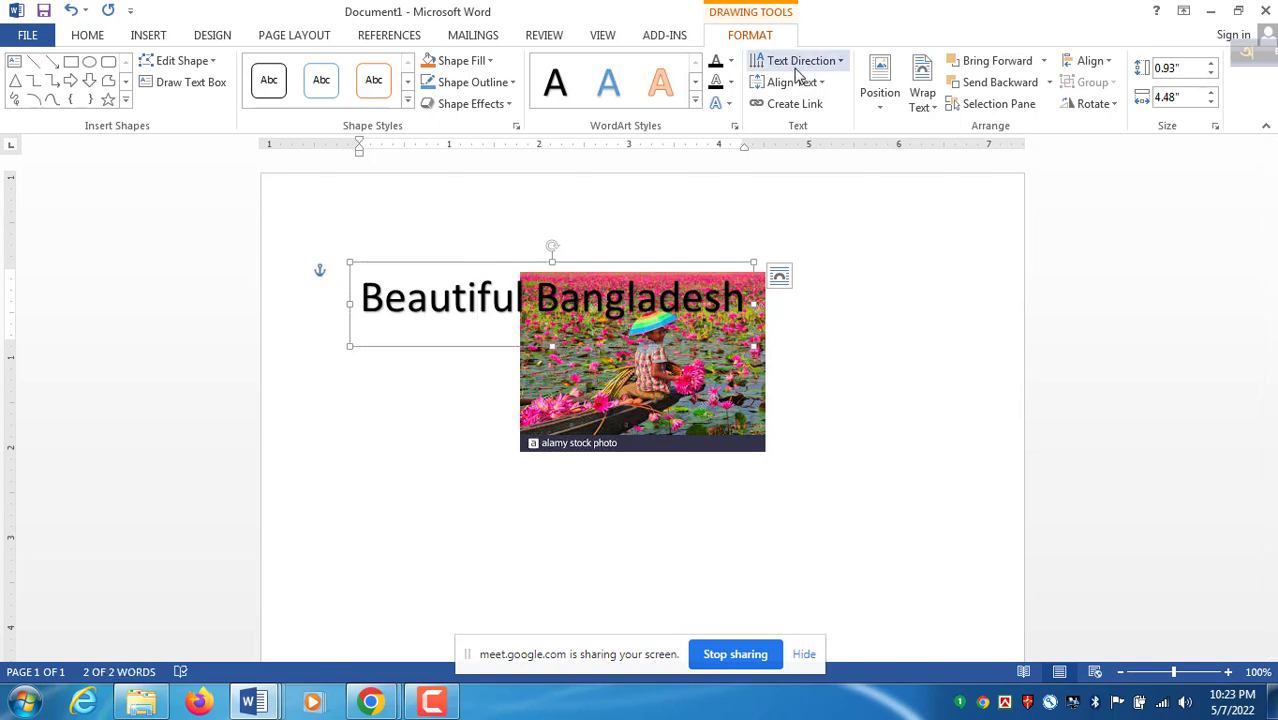
left_click(729, 108)
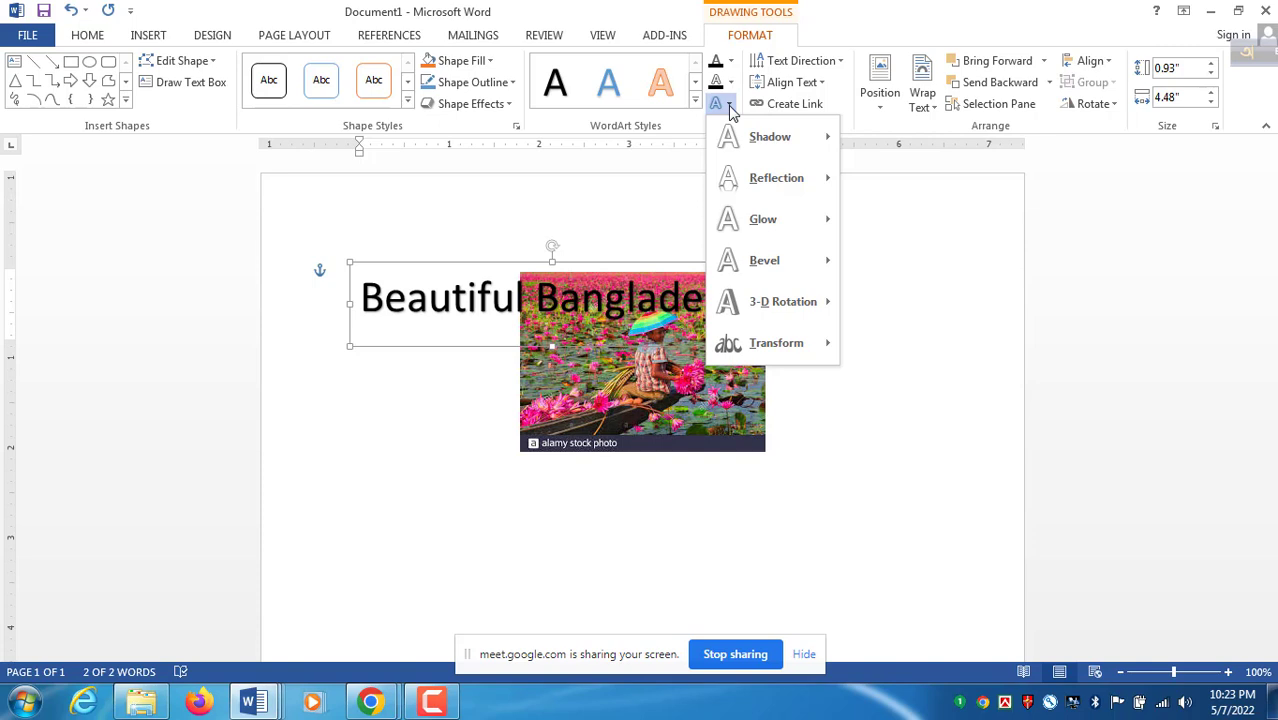
mouse_move(737, 137)
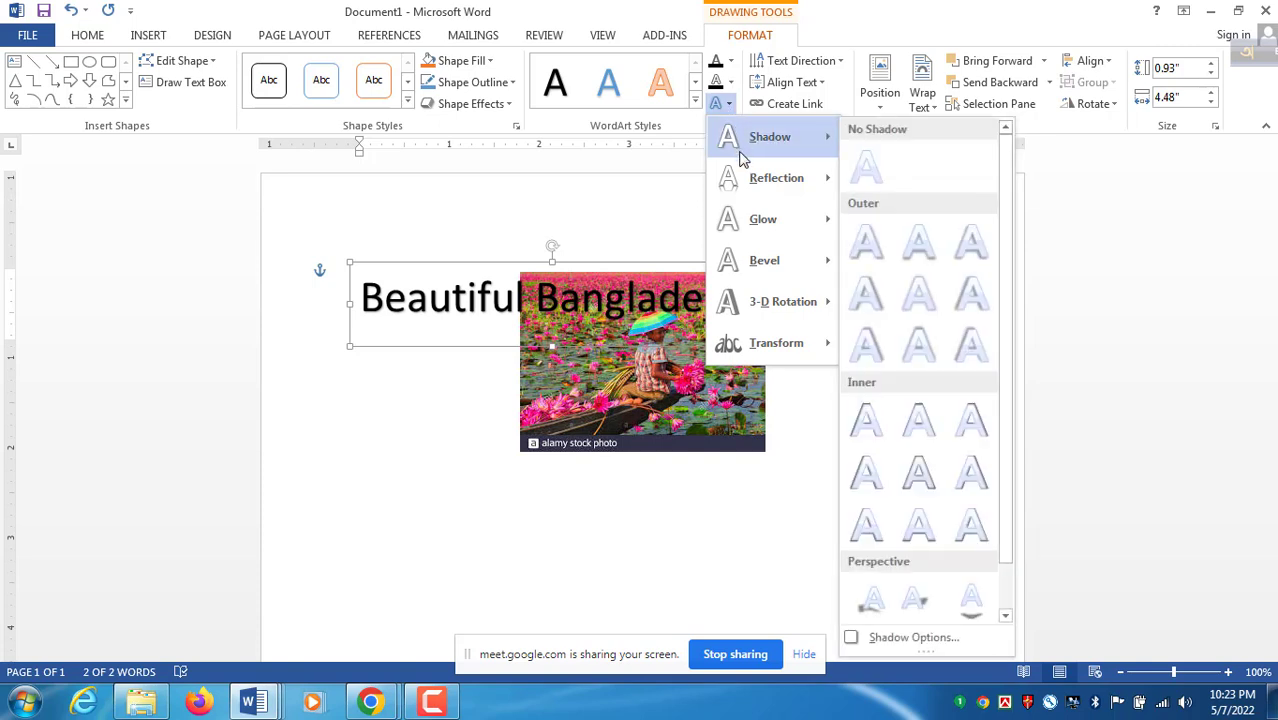
mouse_move(743, 183)
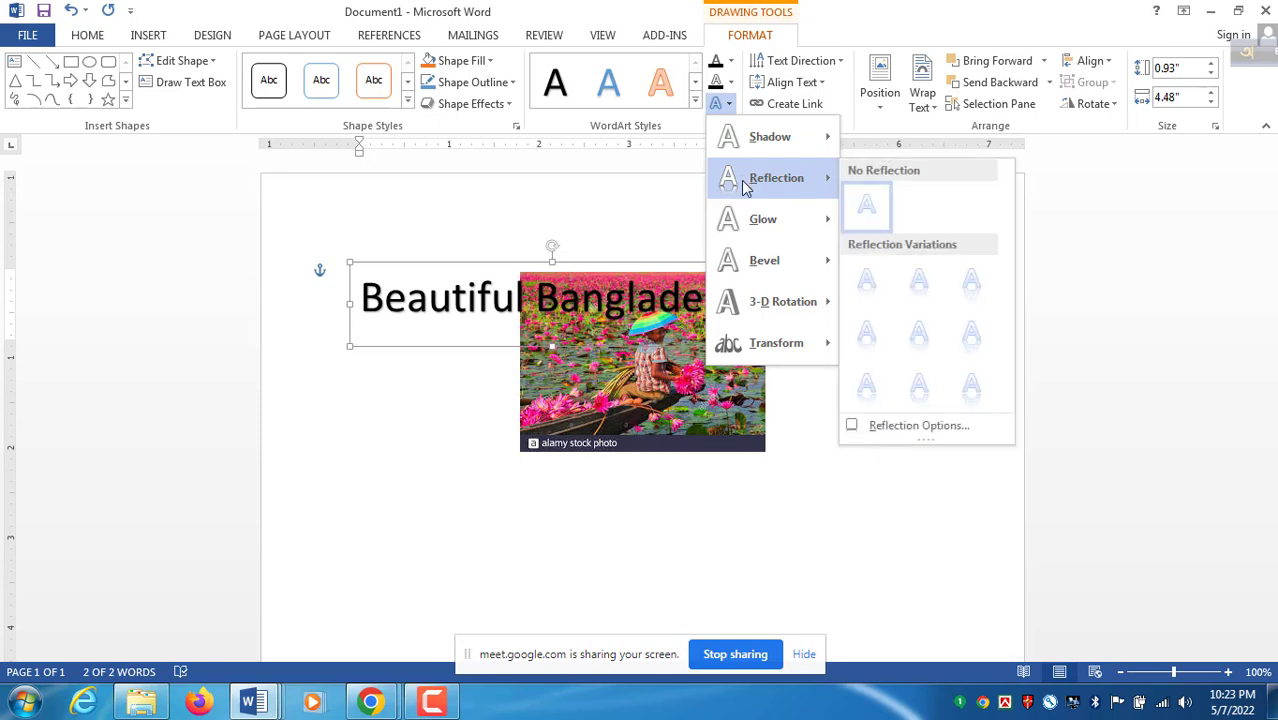
mouse_move(750, 232)
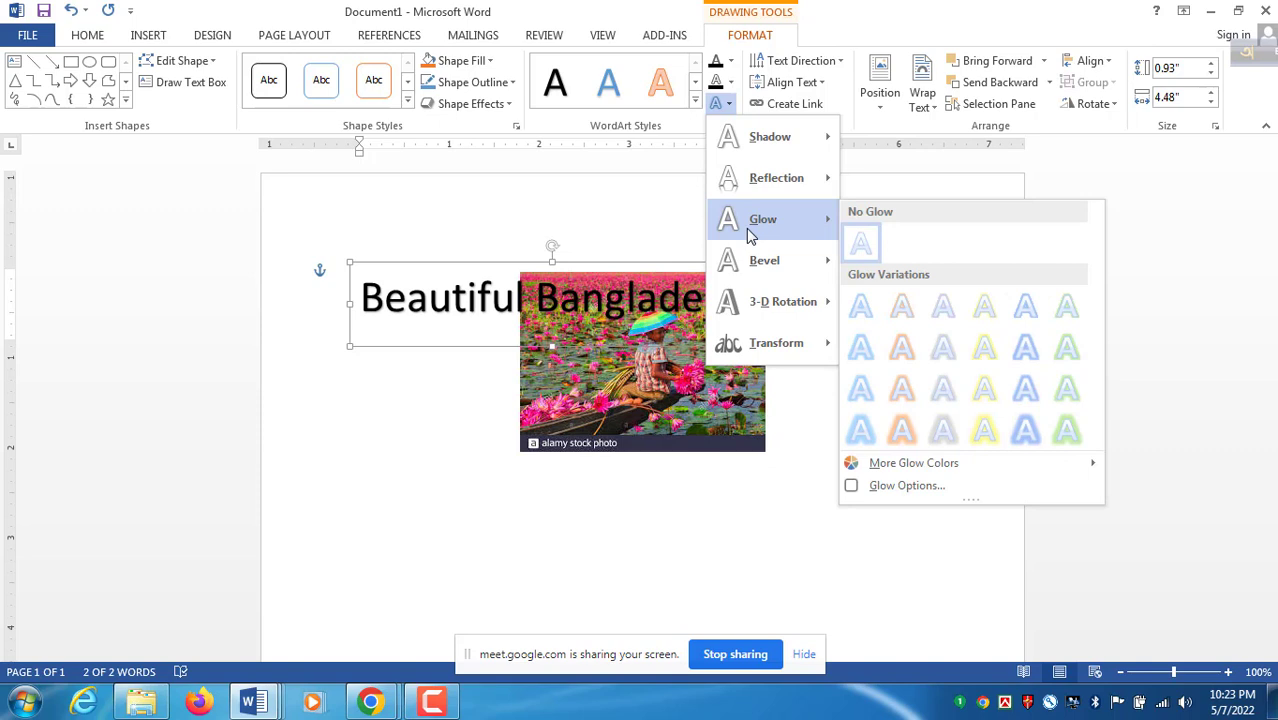
mouse_move(756, 264)
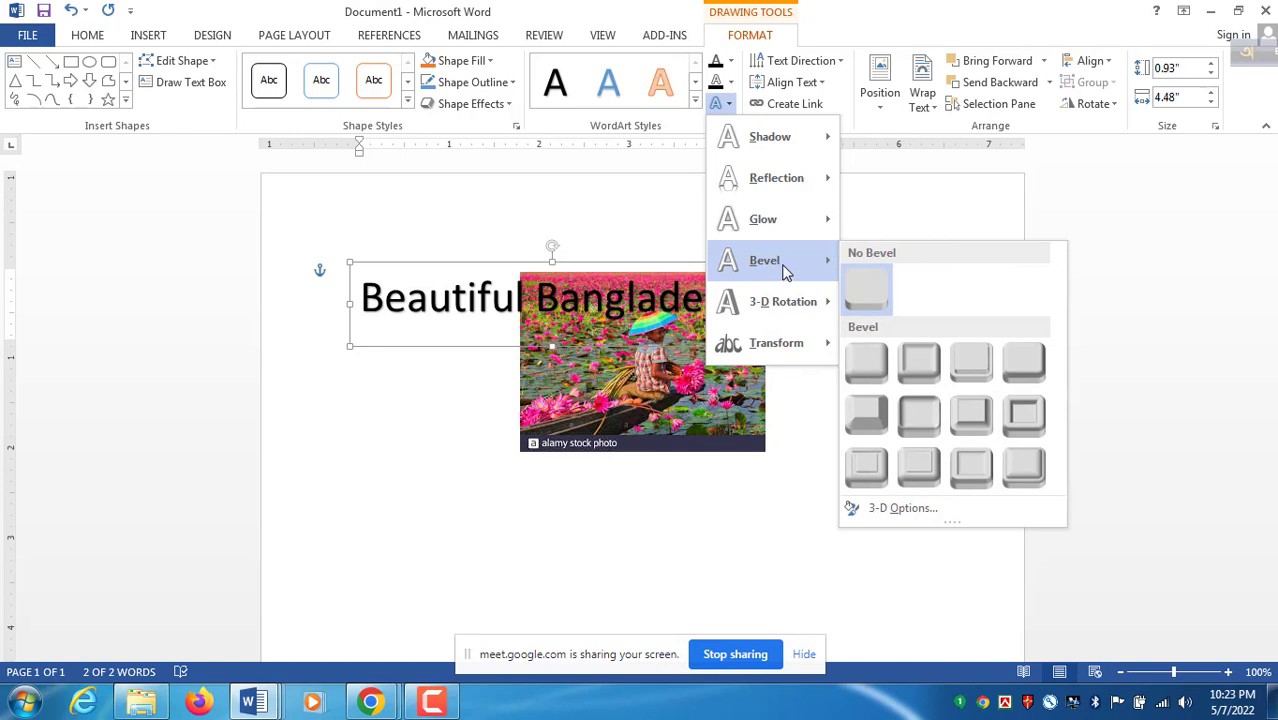
mouse_move(798, 311)
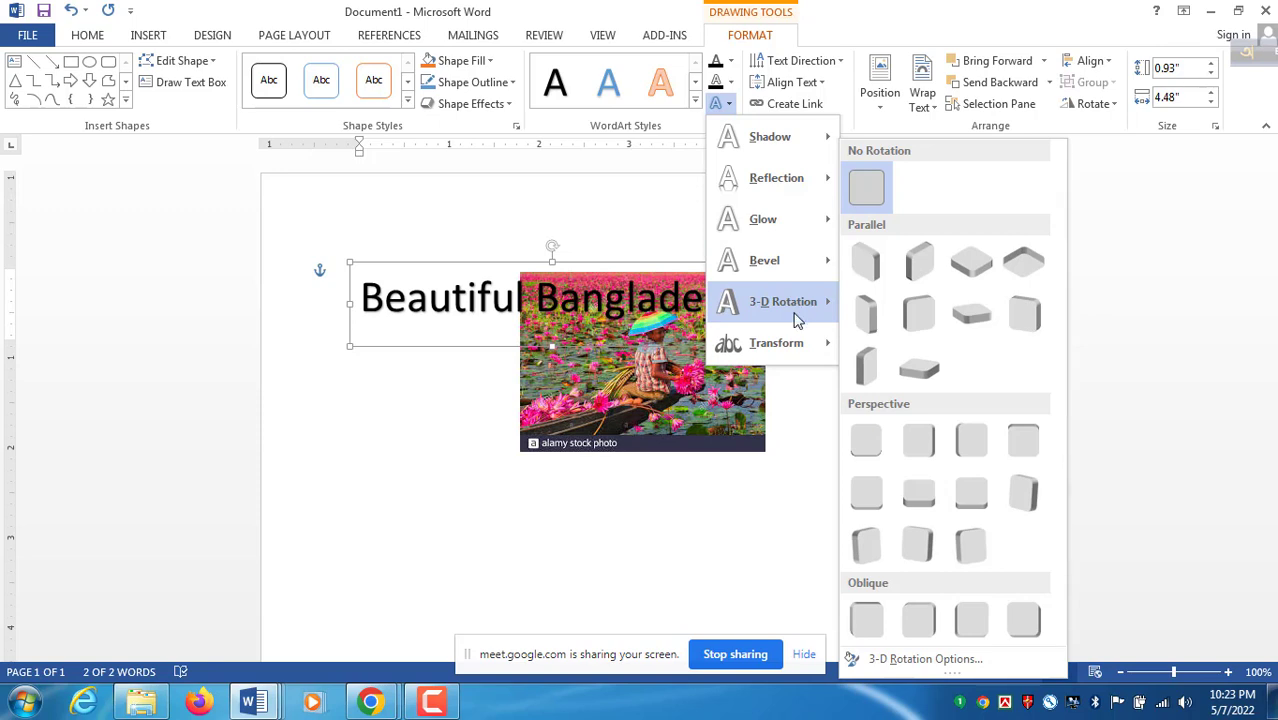
mouse_move(779, 357)
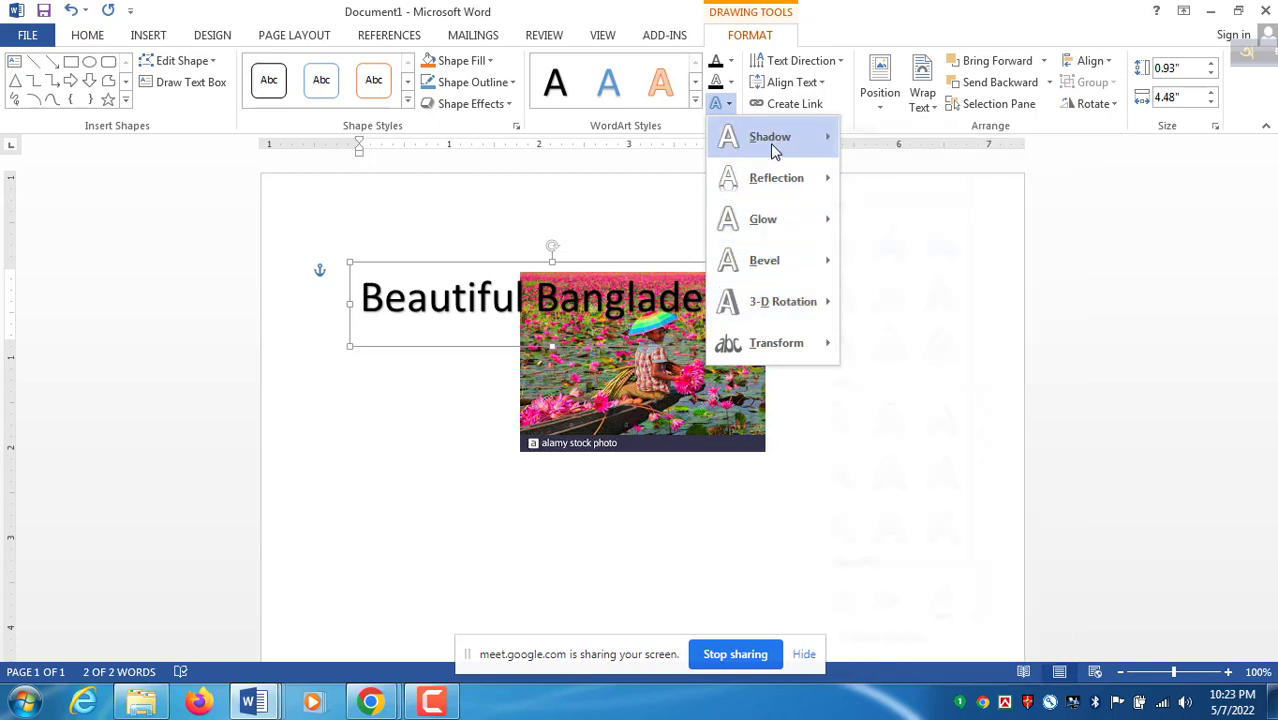
mouse_move(772, 148)
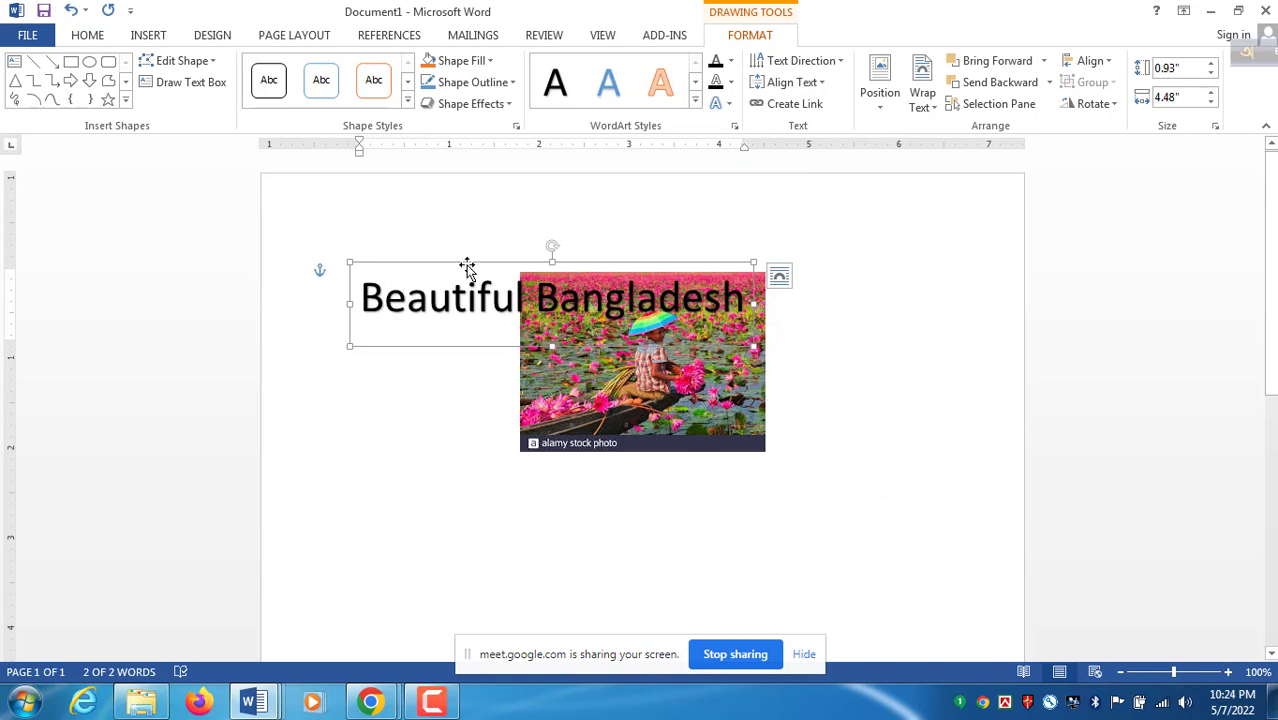
Apply the Warp transform that makes the middle letters taller to the WordArt, and place it centred below the picture
left_click(730, 106)
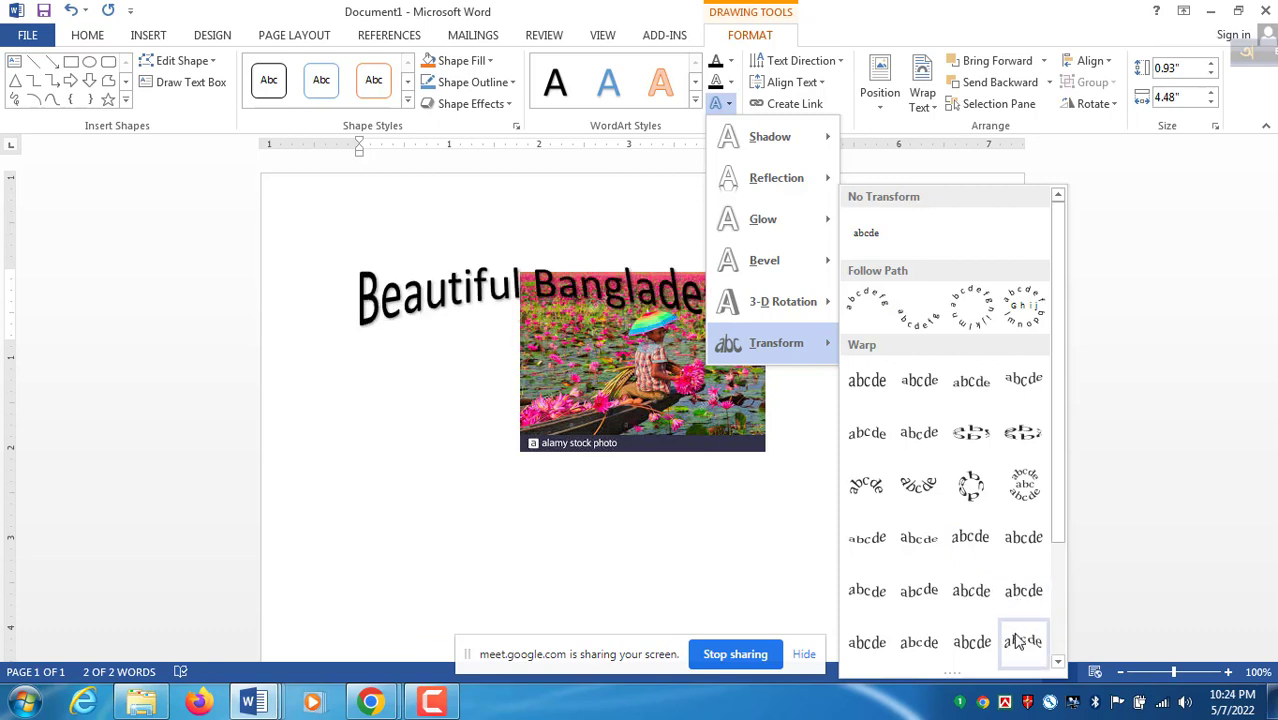
left_click(866, 643)
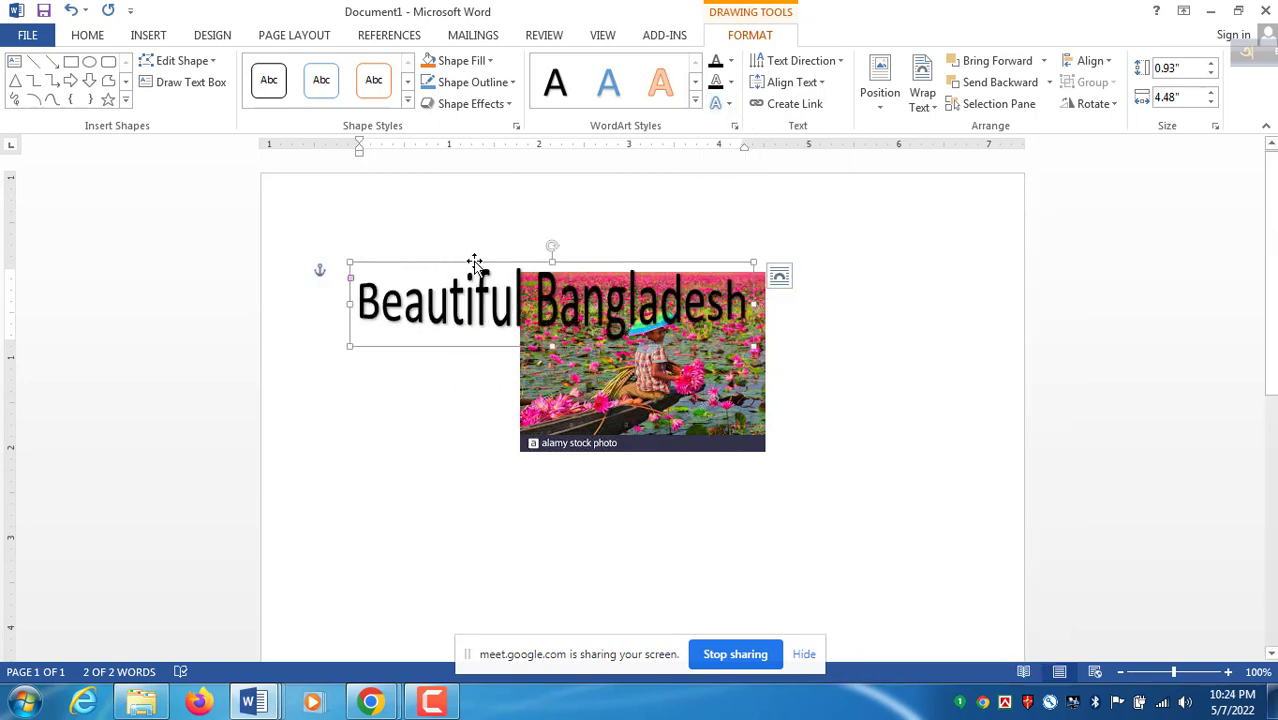
left_click_drag(476, 265, 559, 519)
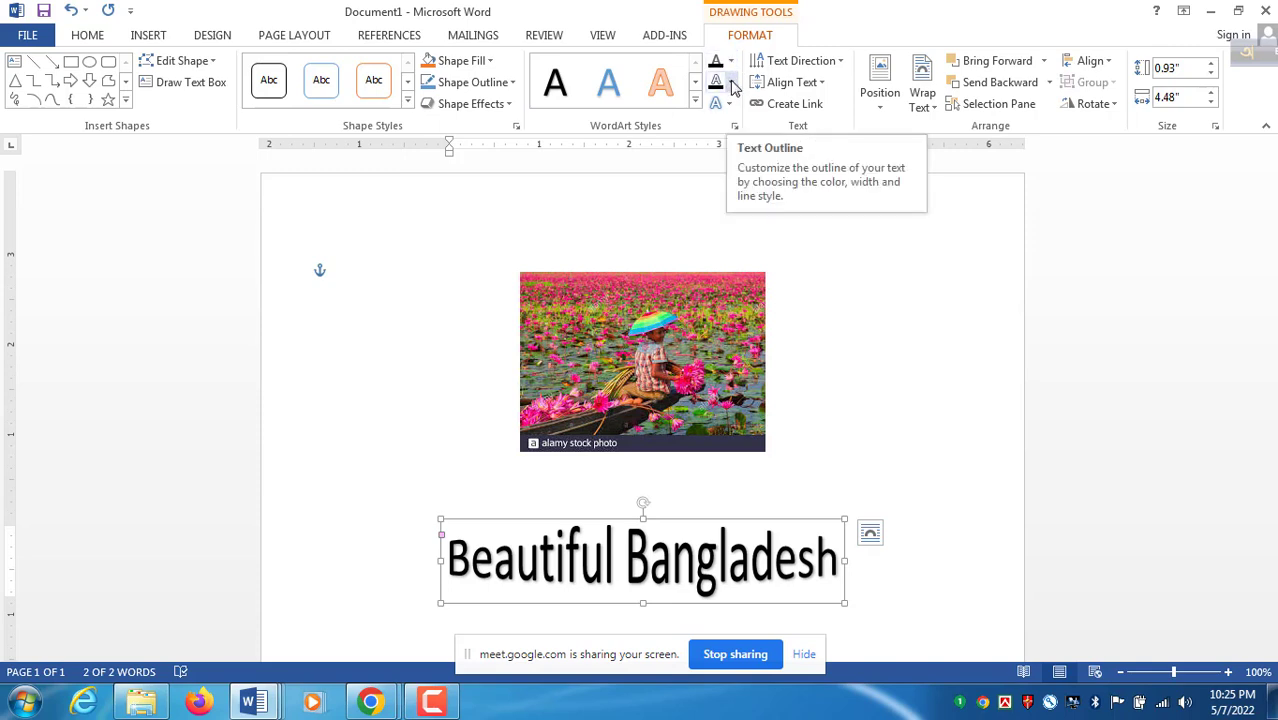
Give the "Beautiful Bangladesh" WordArt a standard red text outline and a dark red text fill
left_click(731, 83)
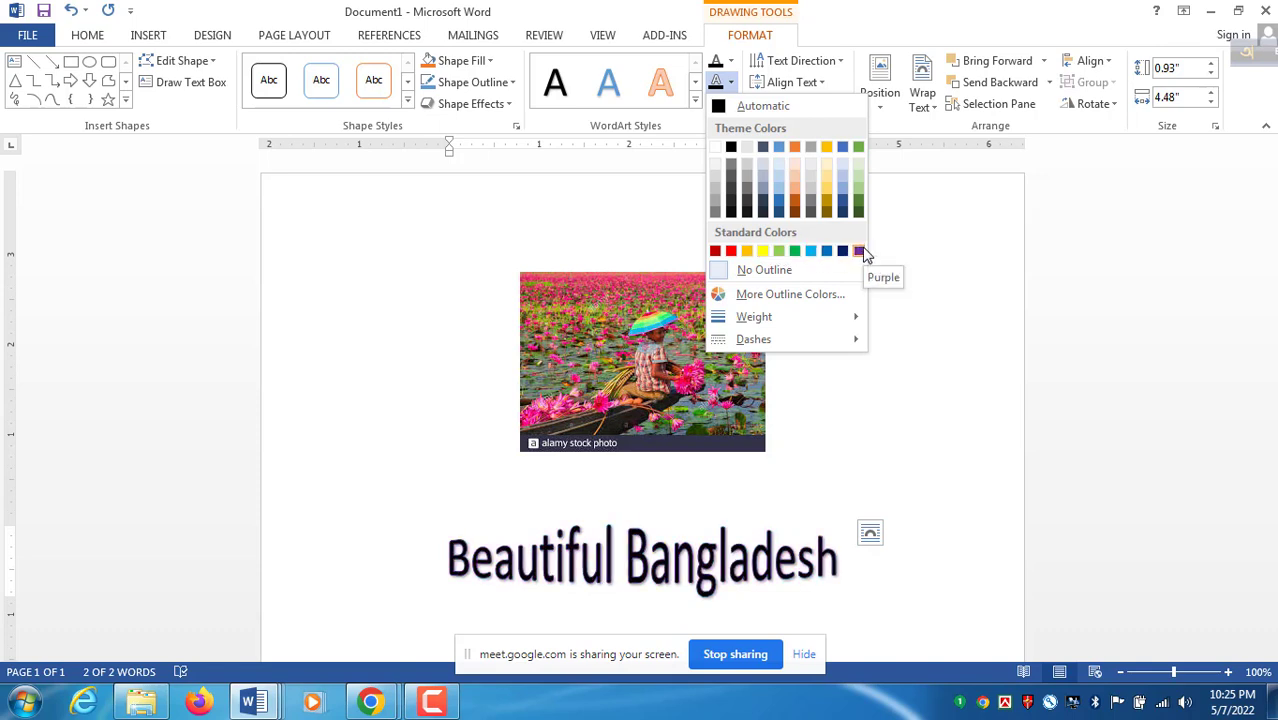
left_click(731, 251)
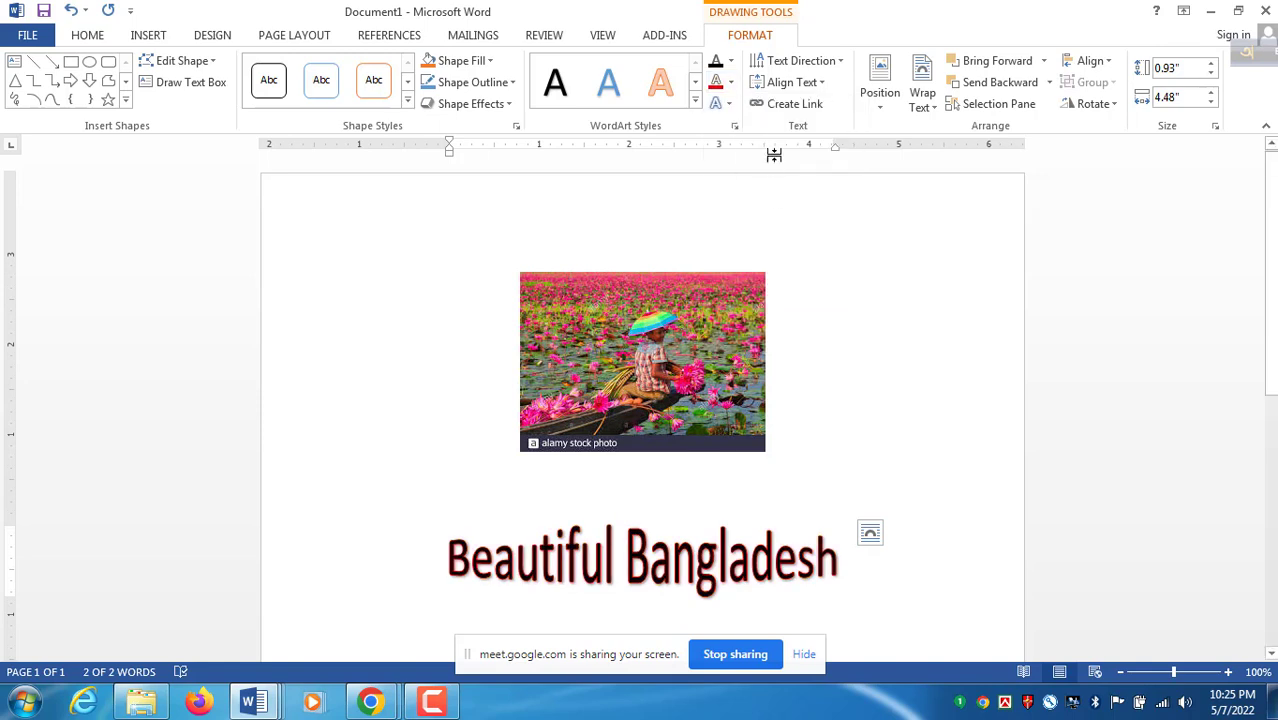
left_click(732, 62)
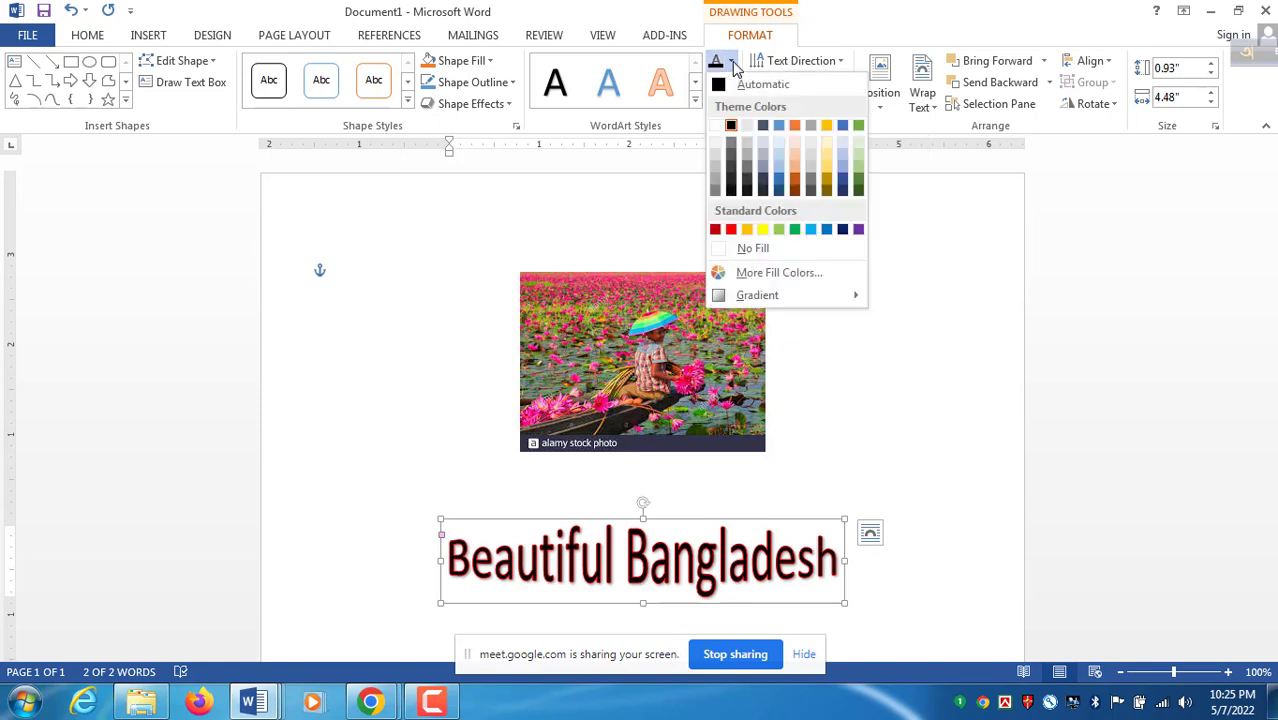
left_click(716, 230)
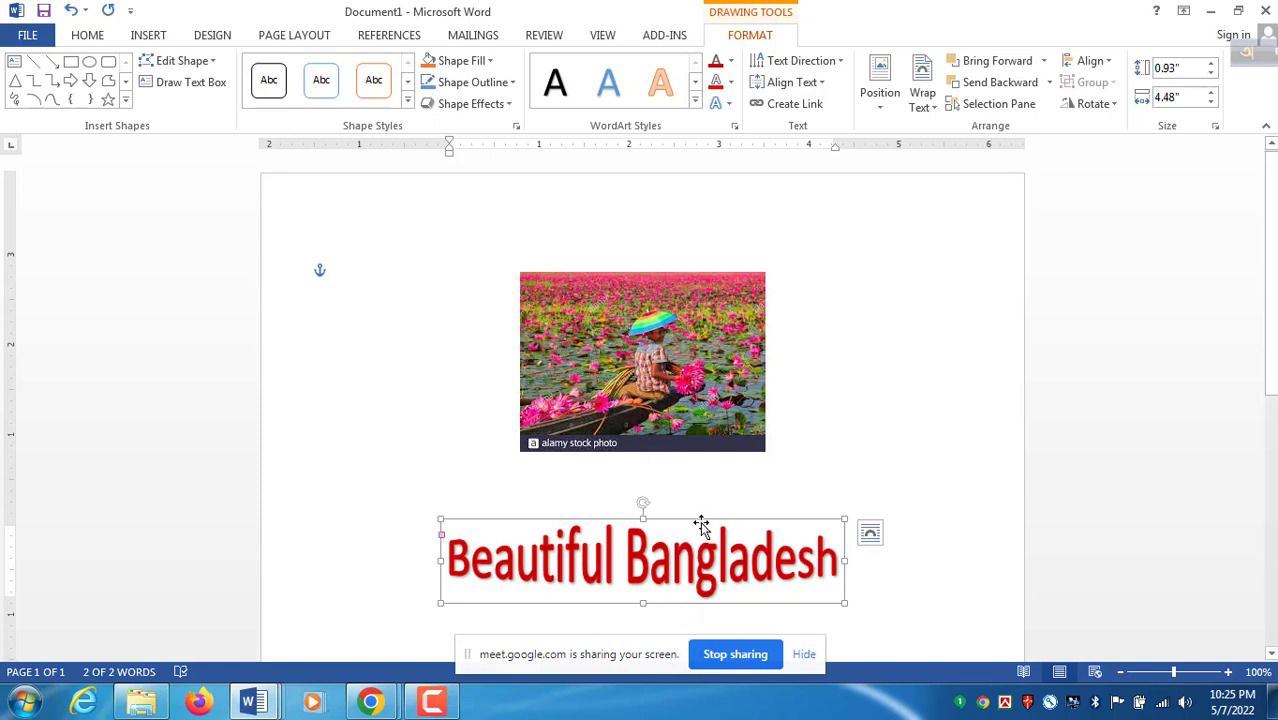
Move the WordArt over the water lily picture, and return it to just below the picture
left_click_drag(705, 520, 707, 304)
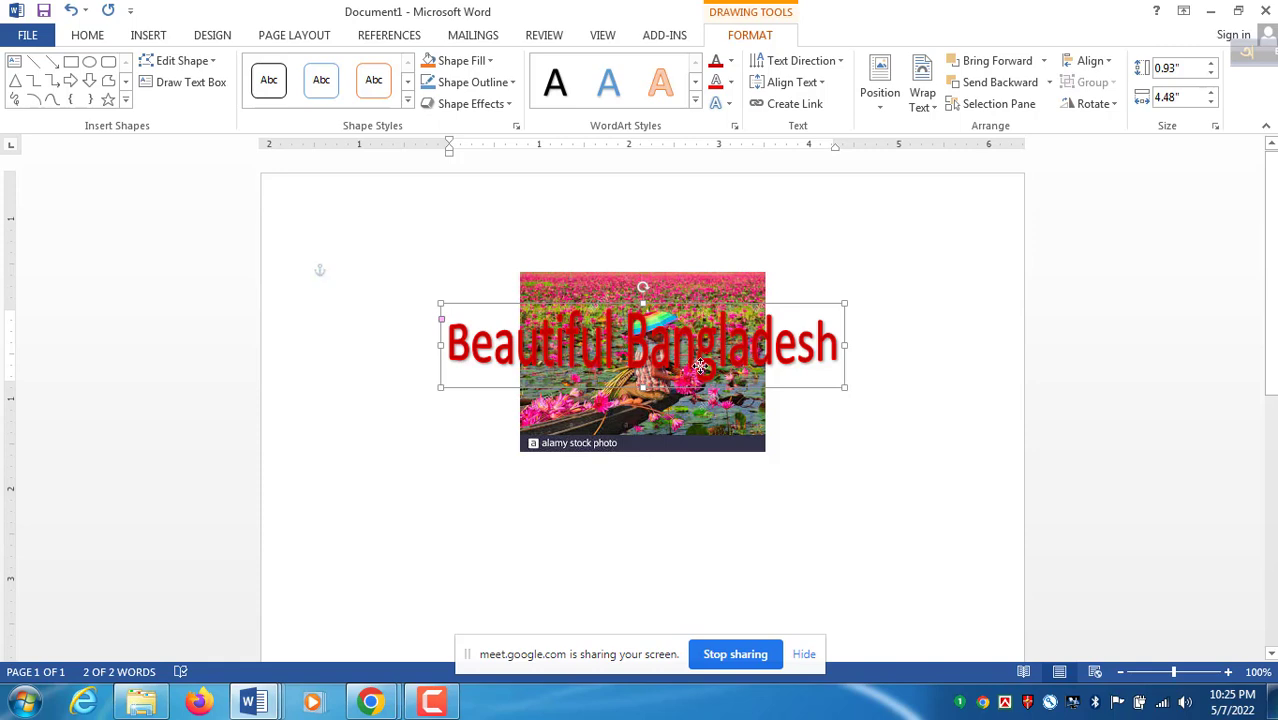
left_click_drag(703, 310, 706, 508)
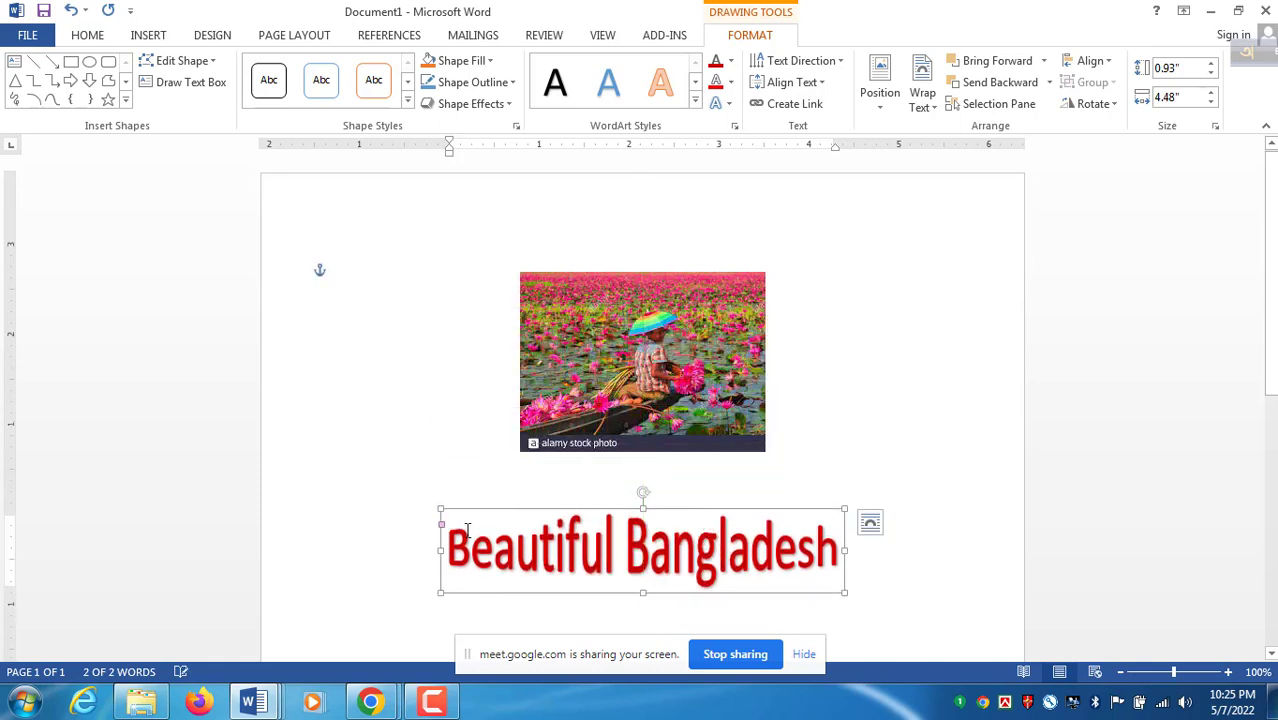
Change the font of the whole "Beautiful Bangladesh" WordArt text to Times New Roman
left_click_drag(457, 541, 804, 530)
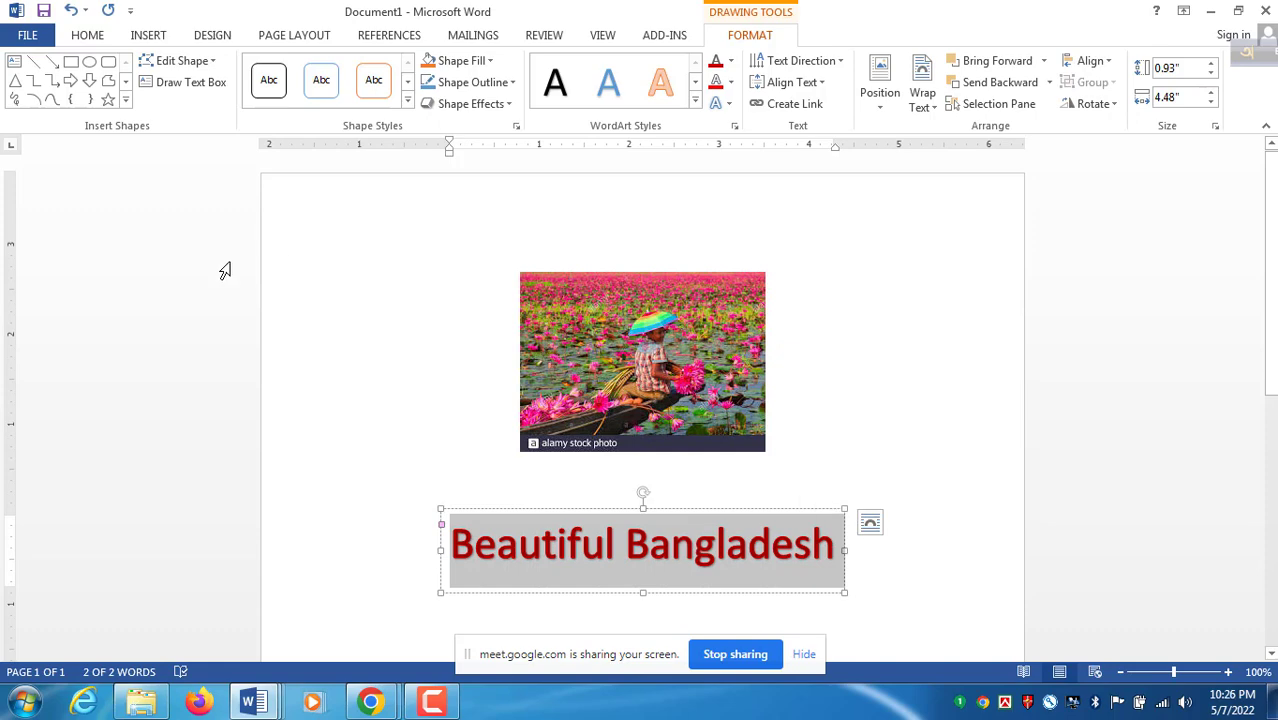
left_click(88, 37)
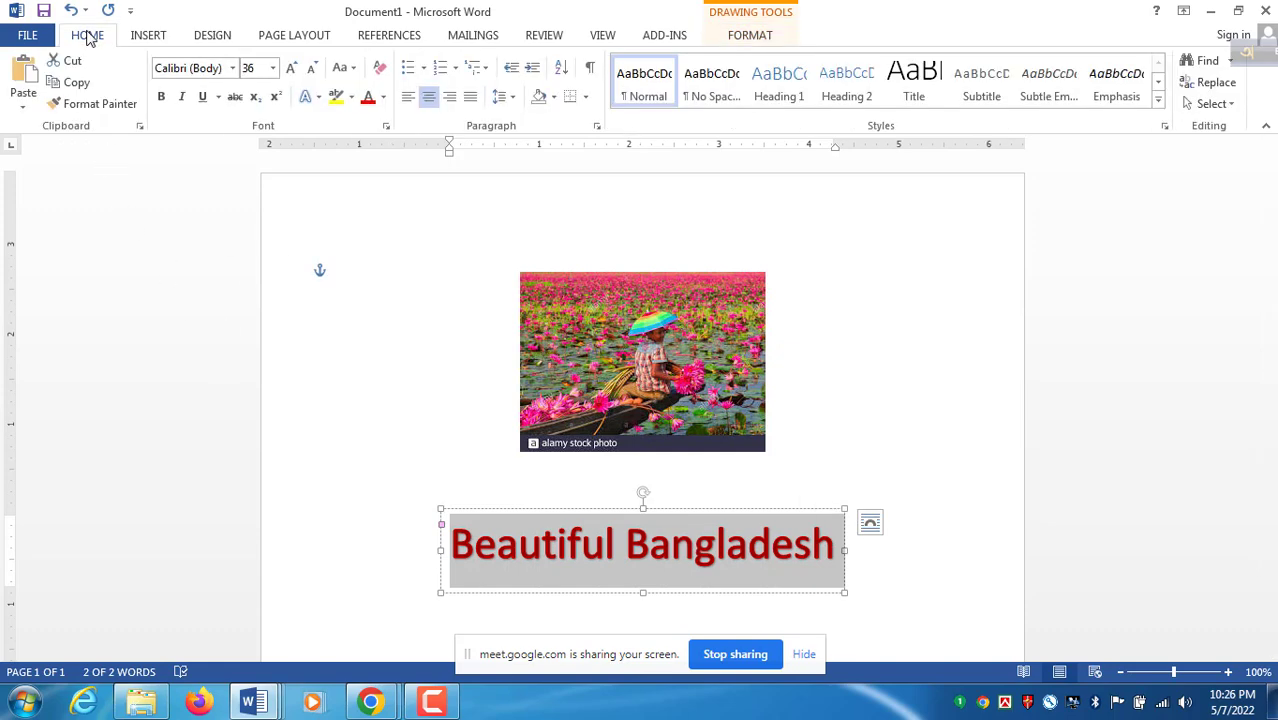
left_click(232, 68)
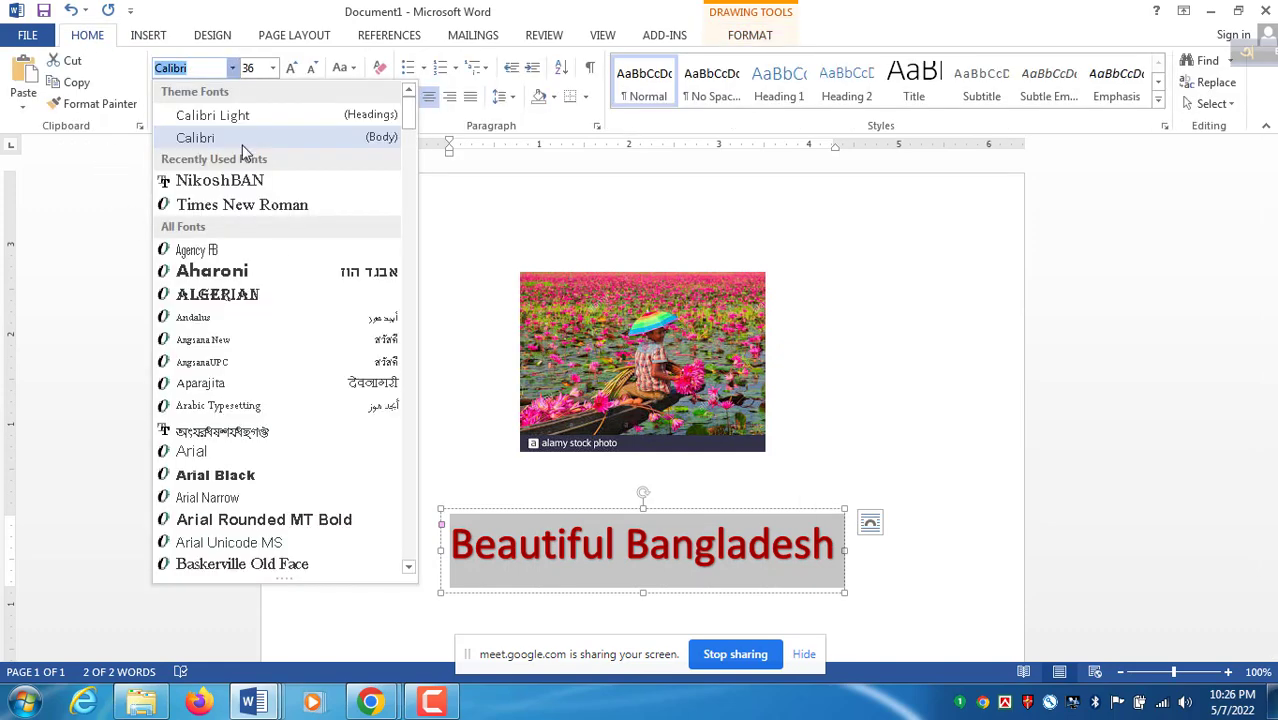
left_click(266, 206)
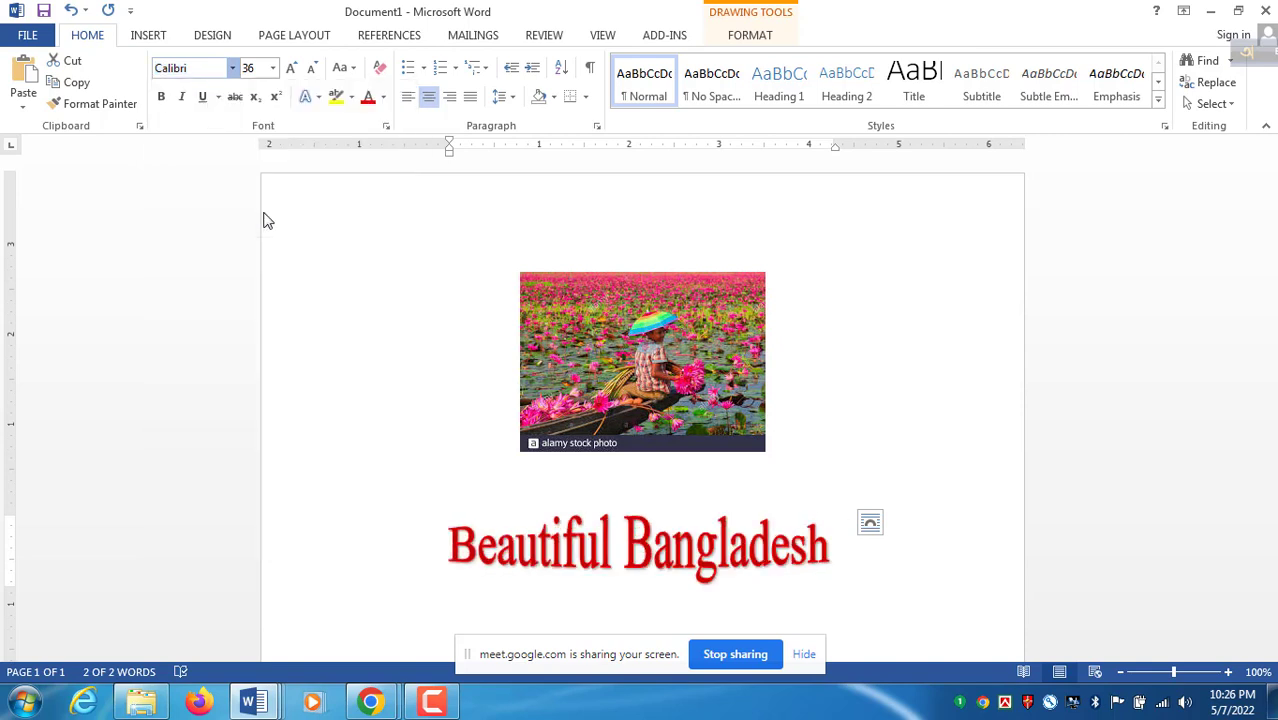
Set the "Beautiful Bangladesh" WordArt's font size to 18 and place it over the lower part of the picture
left_click(272, 68)
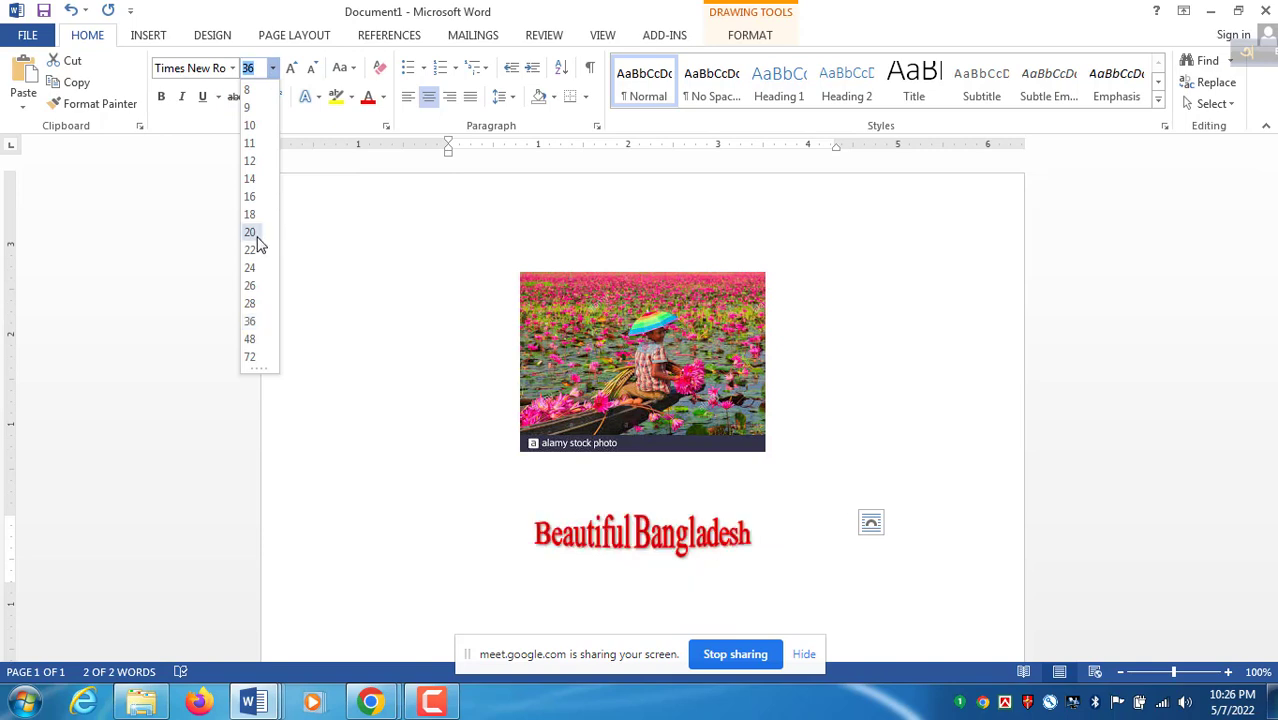
left_click(250, 215)
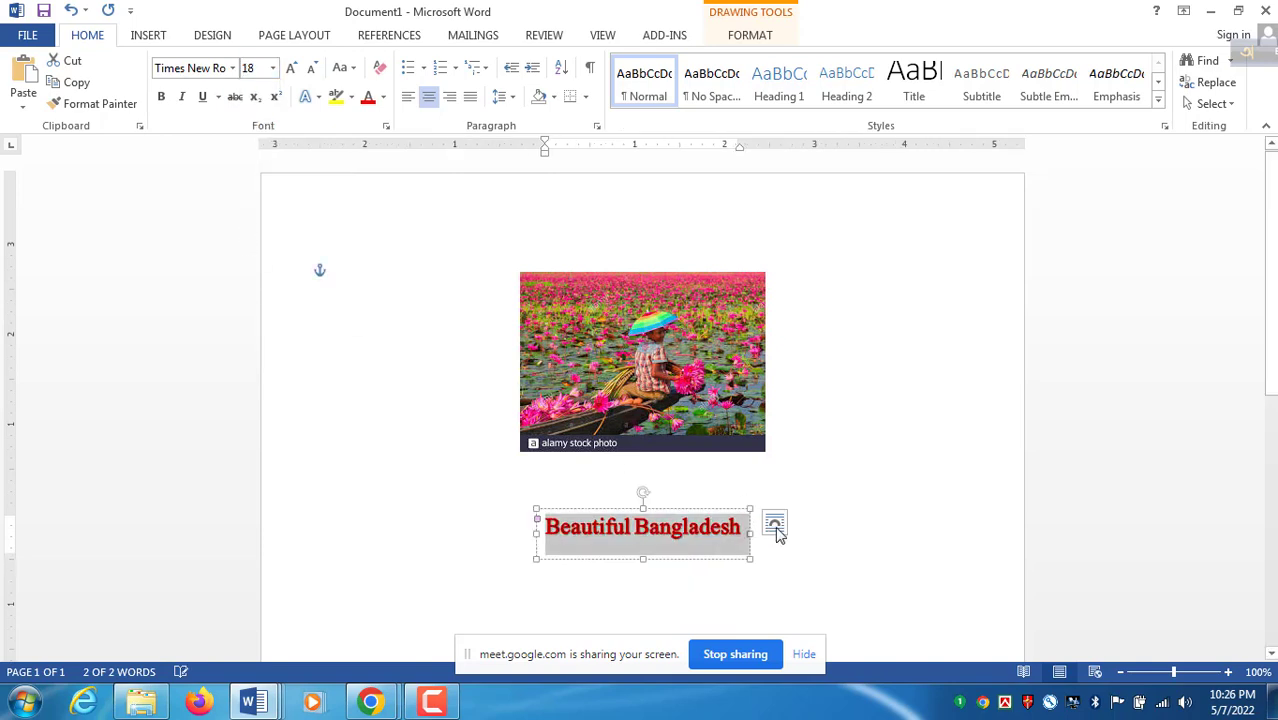
left_click(841, 558)
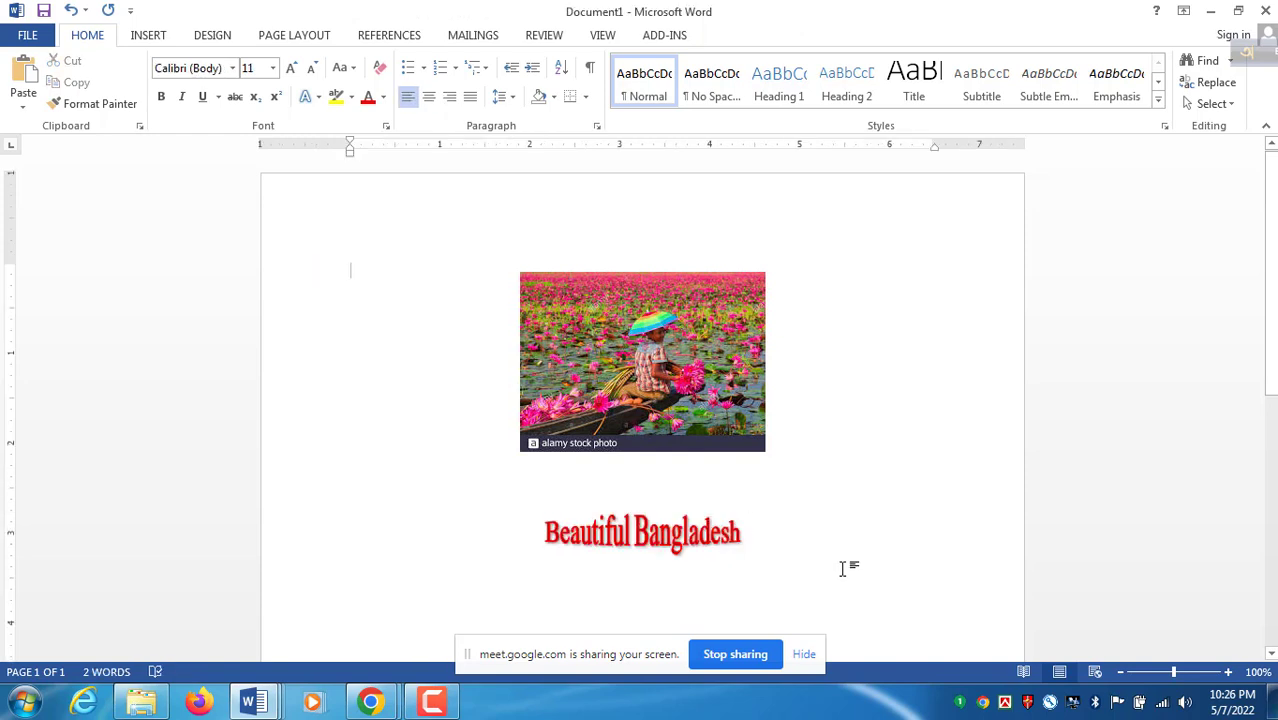
left_click(624, 519)
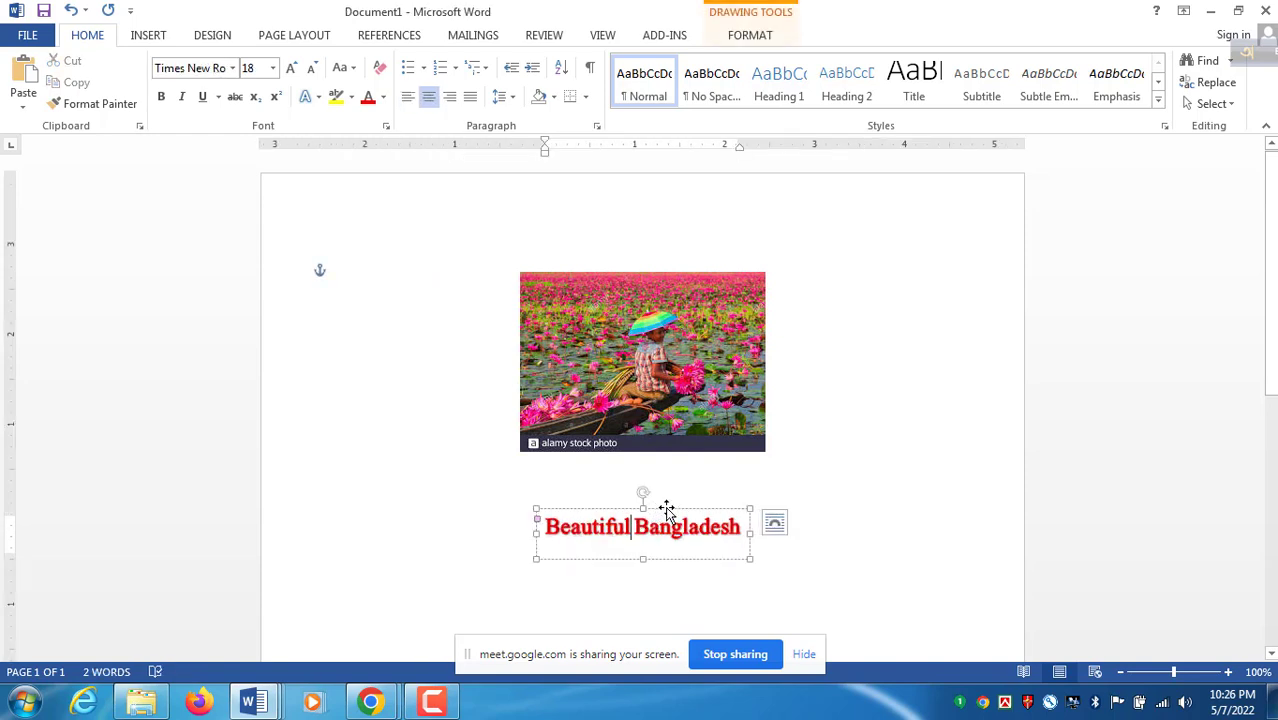
left_click_drag(676, 502, 677, 384)
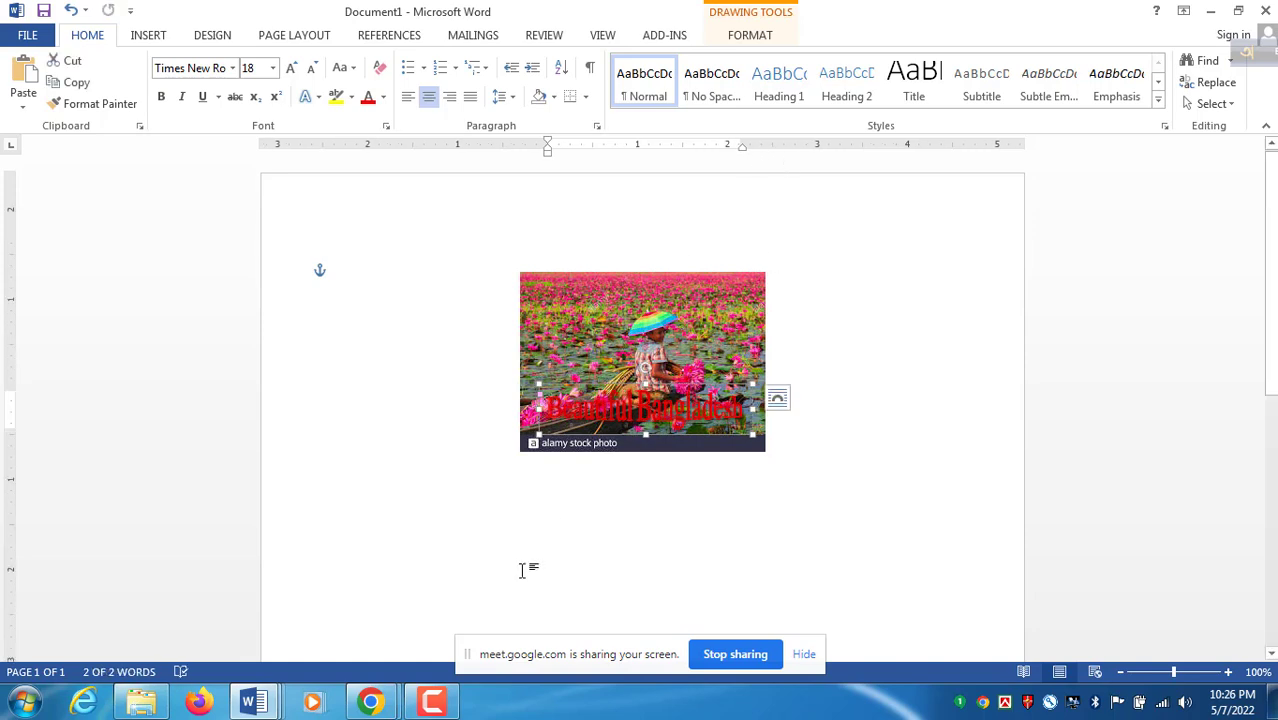
Give the "Beautiful Bangladesh" WordArt a standard yellow text outline
left_click(750, 36)
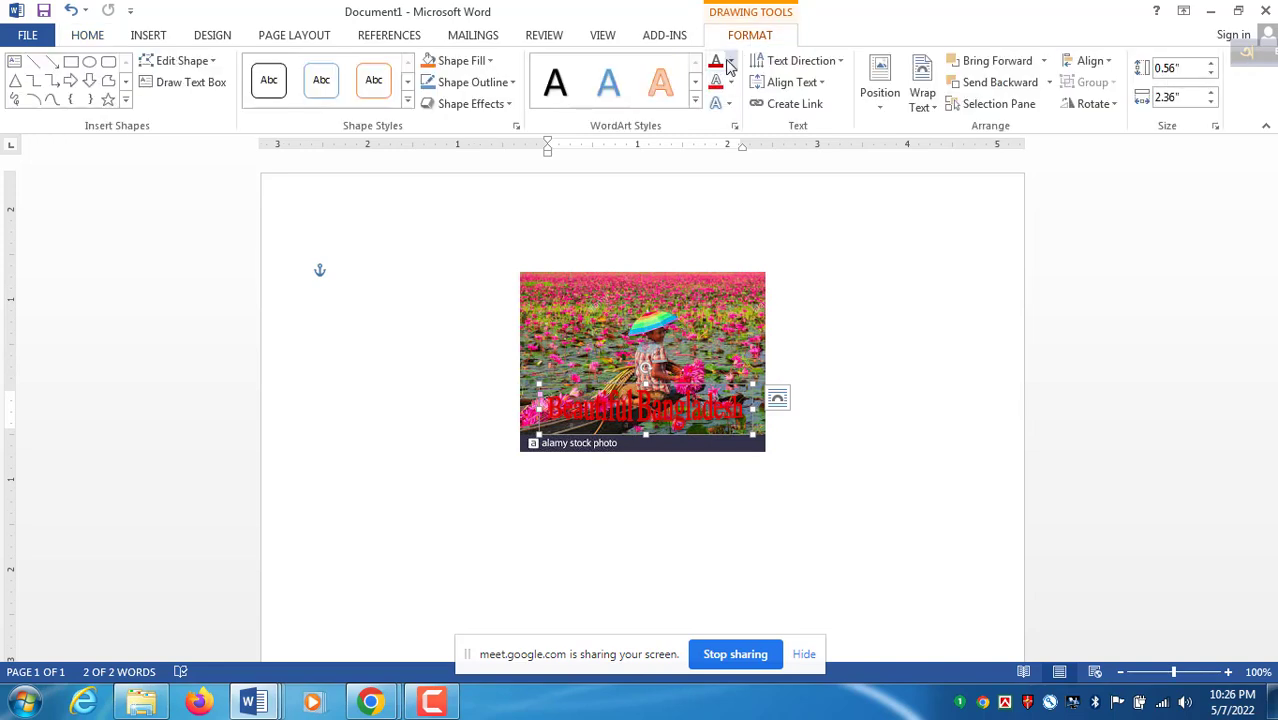
left_click(731, 61)
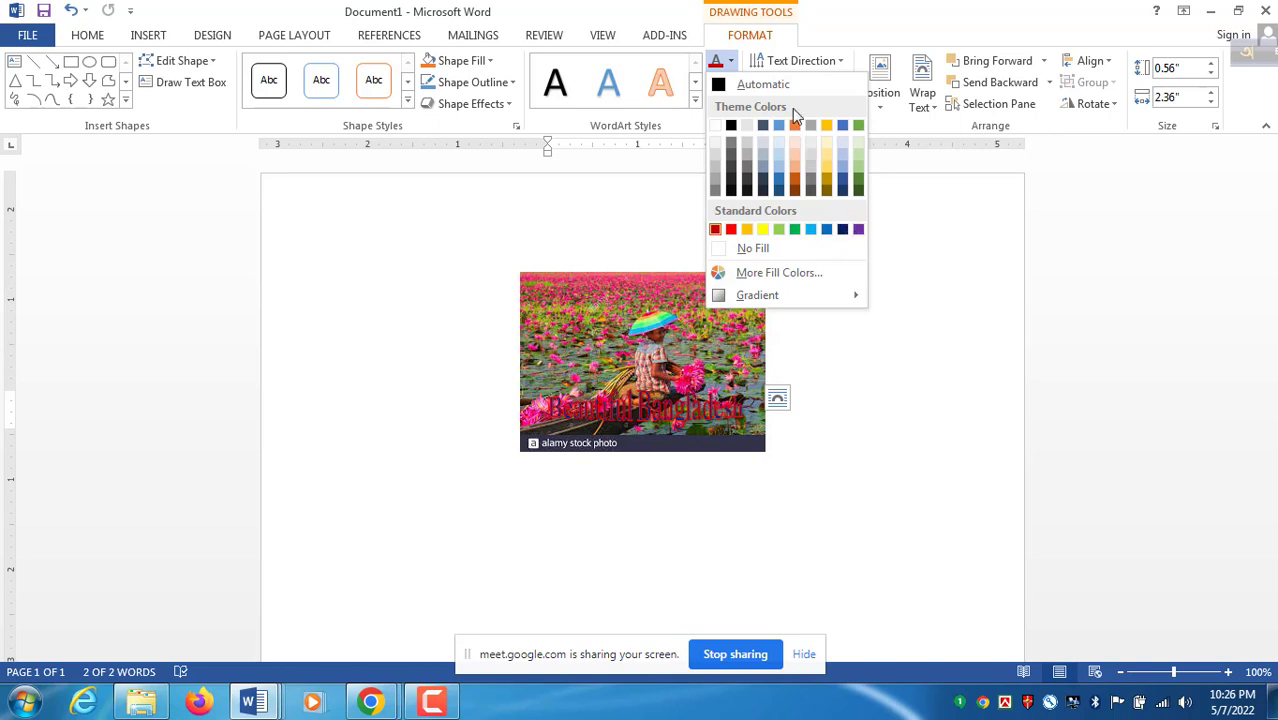
left_click(876, 12)
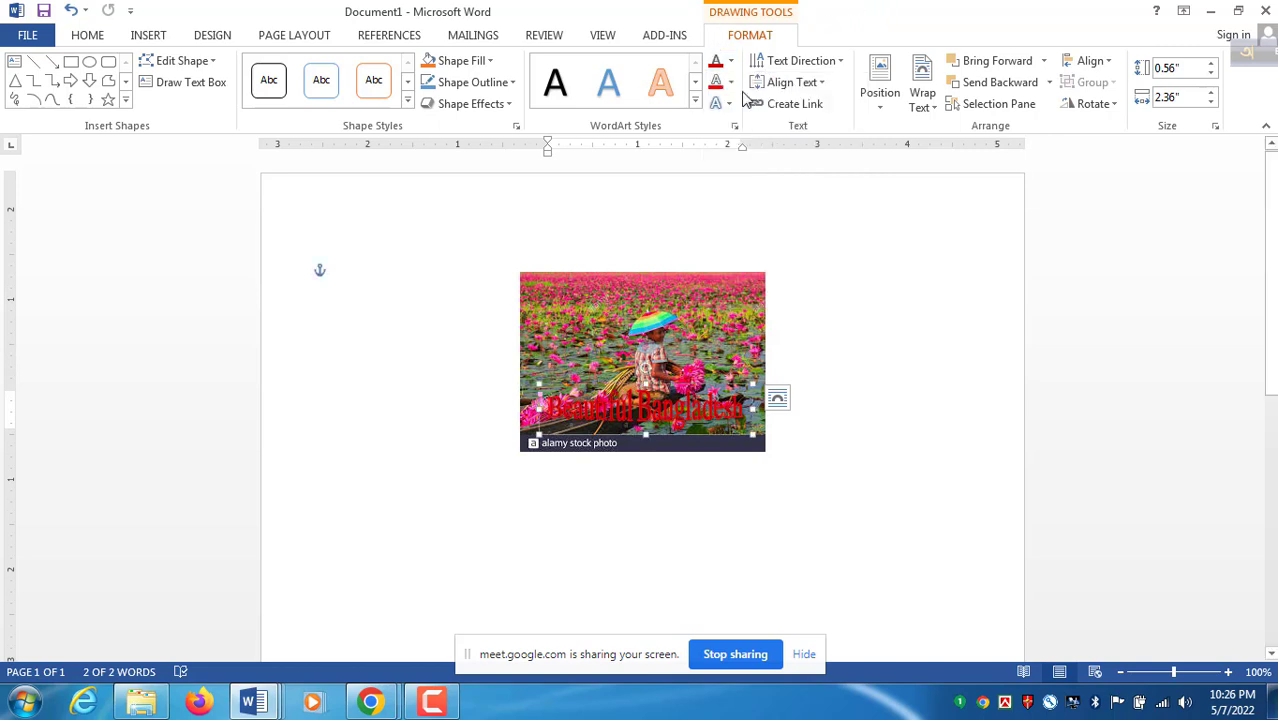
left_click(731, 84)
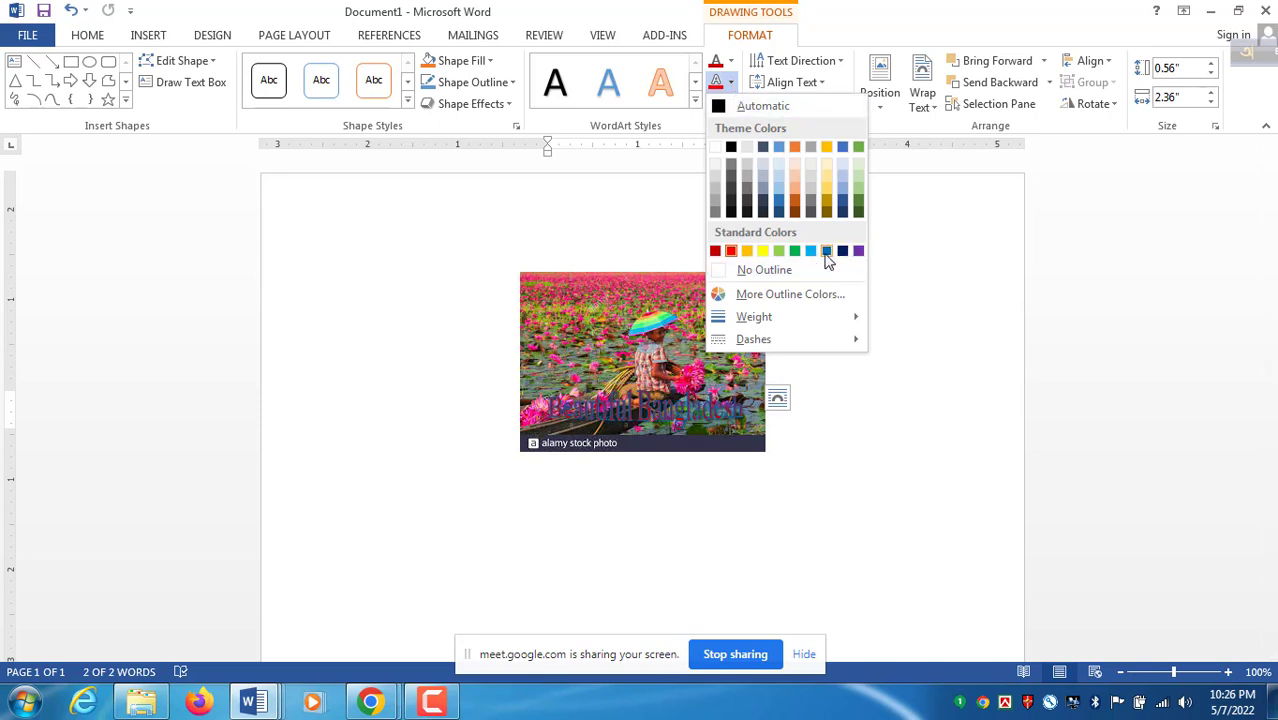
left_click(763, 251)
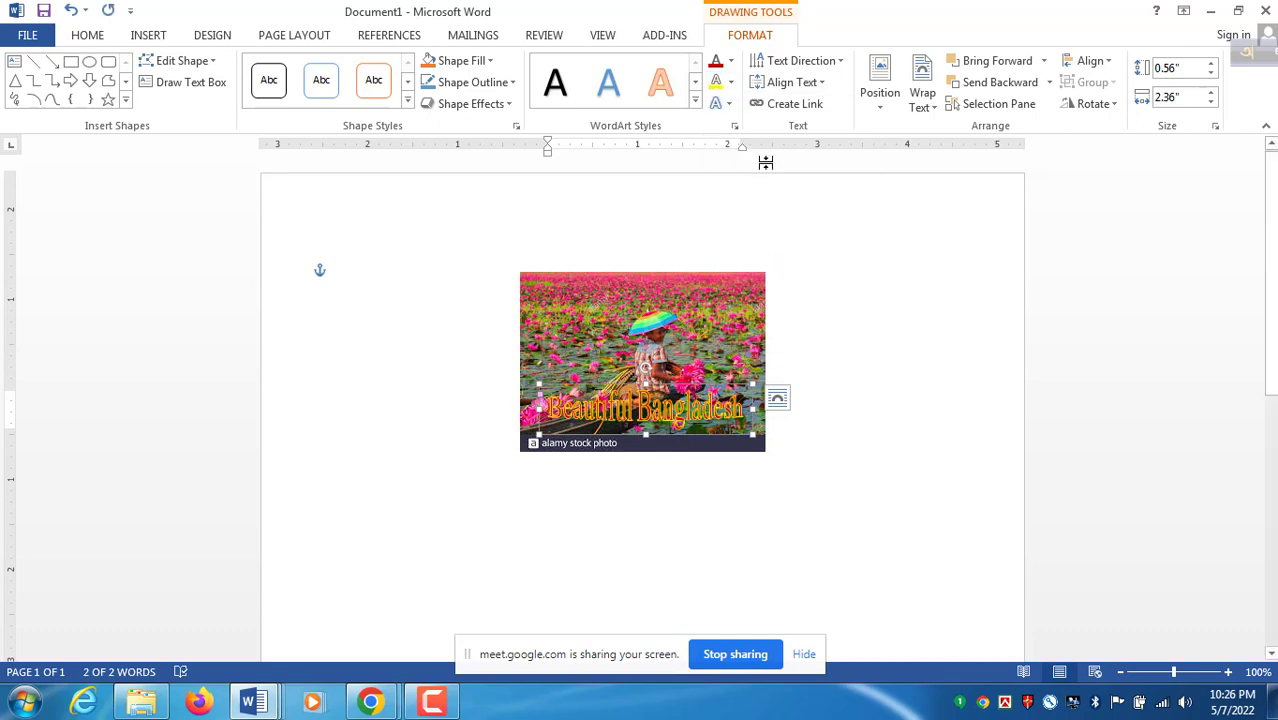
Change the WordArt's text outline to a dark orange picked from the additional outline colours
left_click(731, 82)
left_click(750, 294)
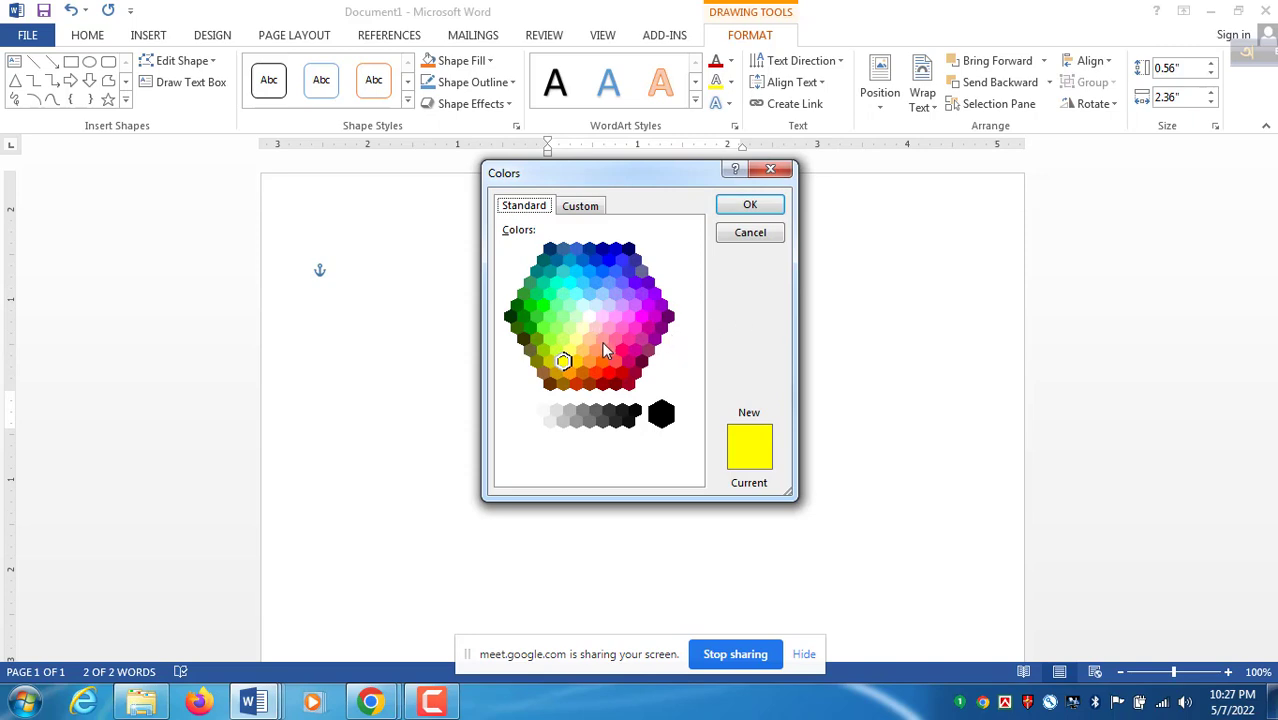
left_click(592, 337)
left_click(602, 316)
left_click(583, 305)
left_click(606, 370)
left_click(583, 373)
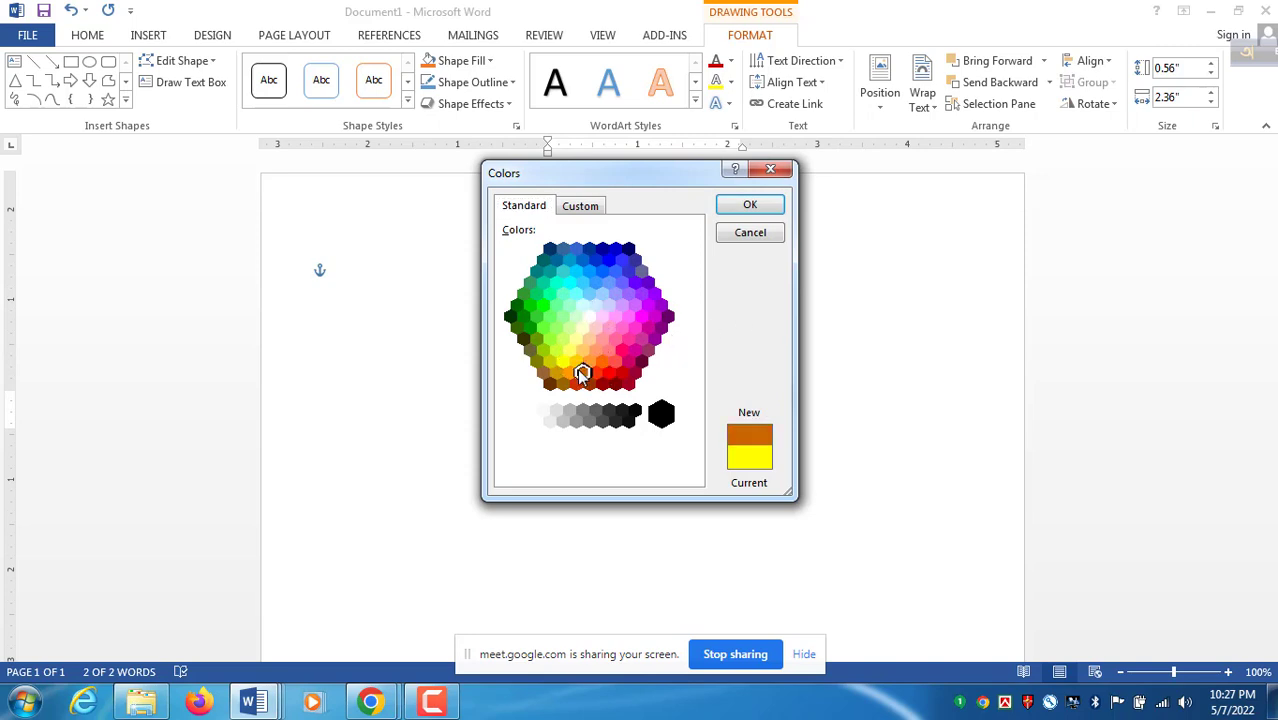
left_click(750, 205)
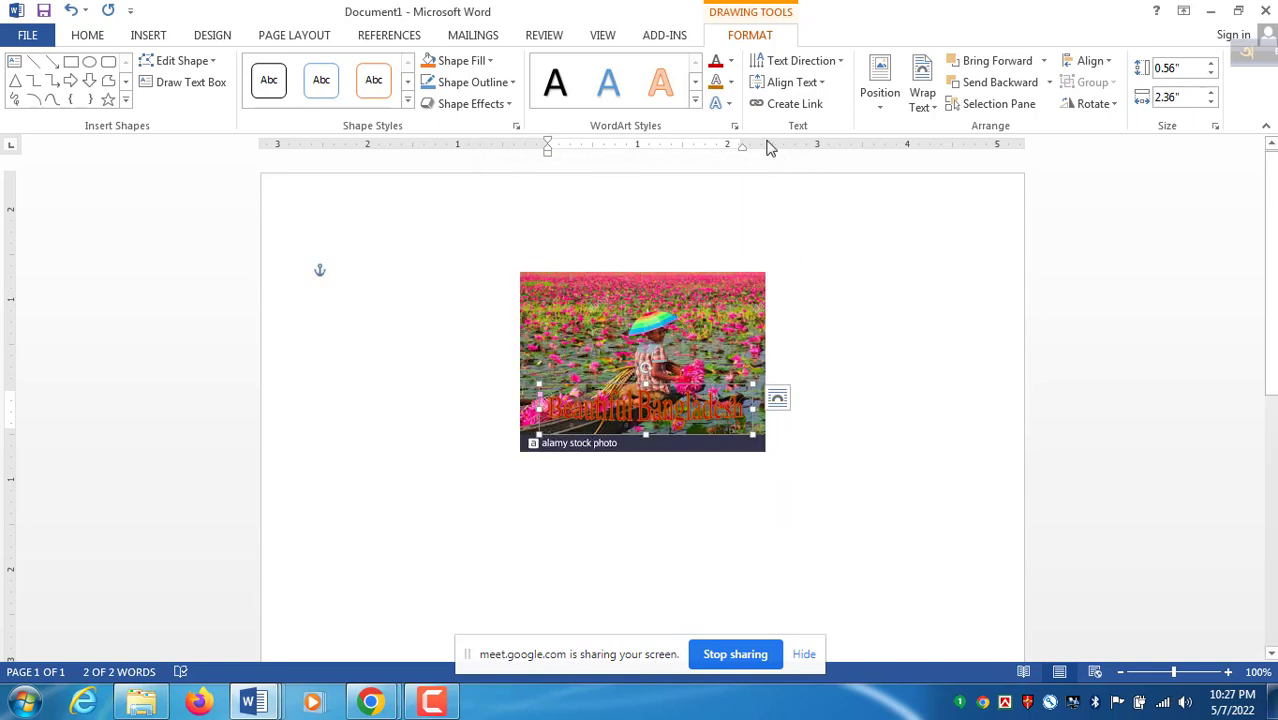
Set the WordArt's text outline to standard yellow and move the picture down so the text lies over its upper part
left_click(733, 88)
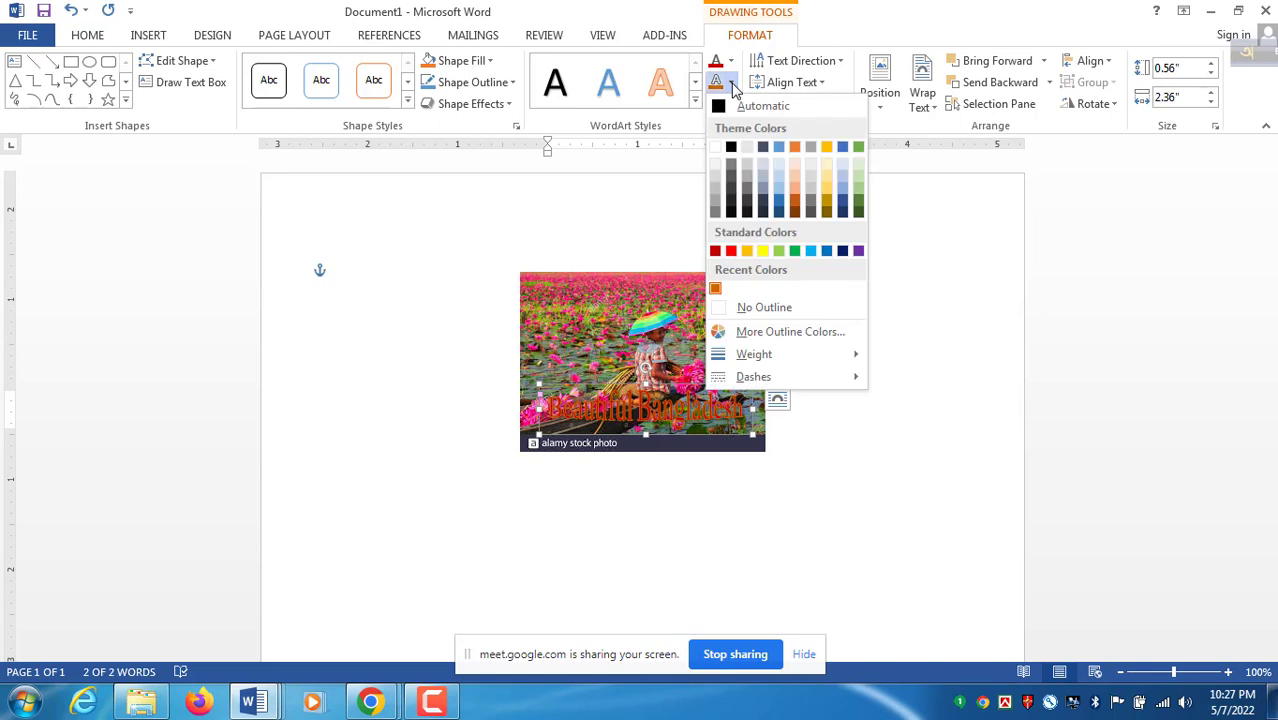
left_click(763, 251)
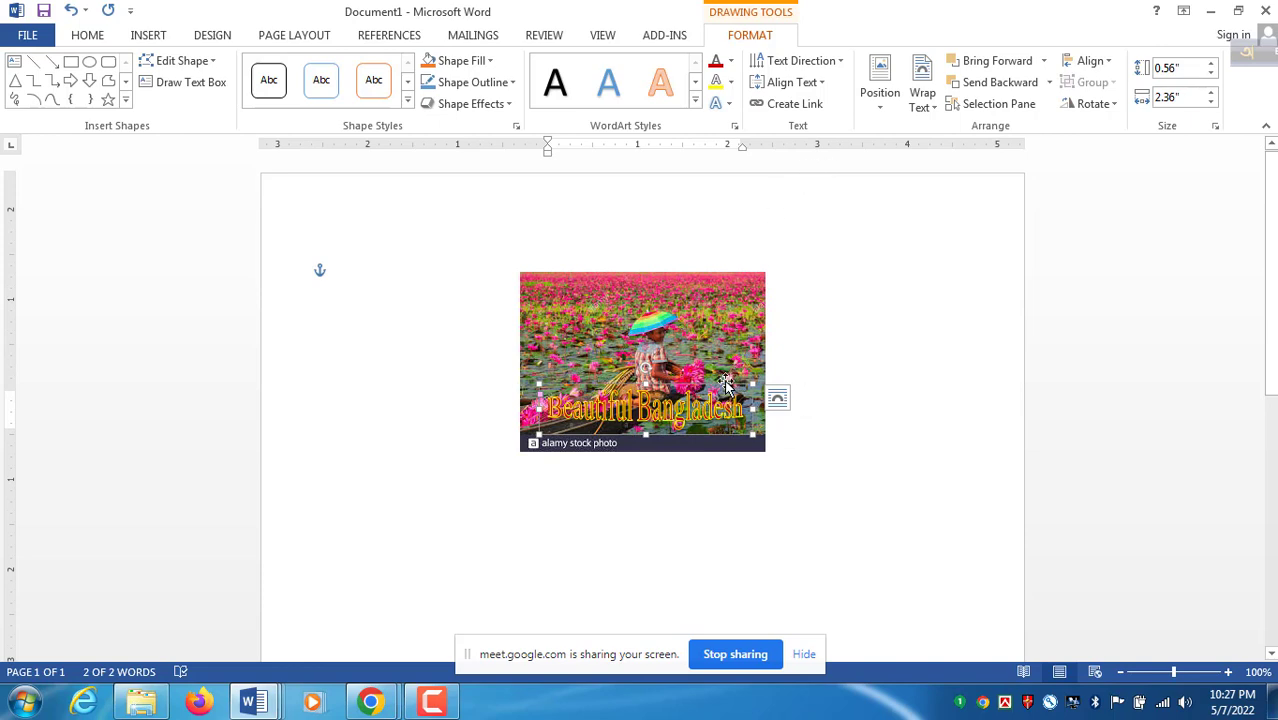
mouse_move(728, 380)
left_mouse_down()
mouse_move(678, 368)
mouse_move(685, 468)
left_mouse_up()
left_click(677, 381)
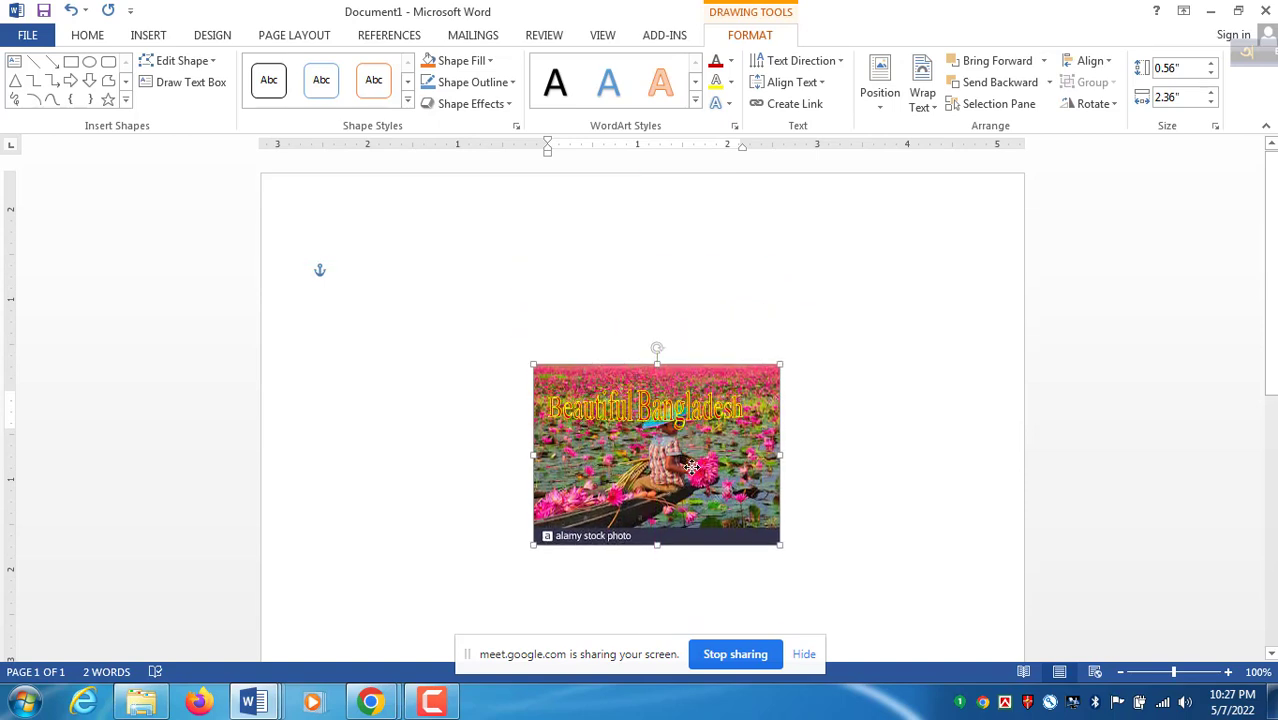
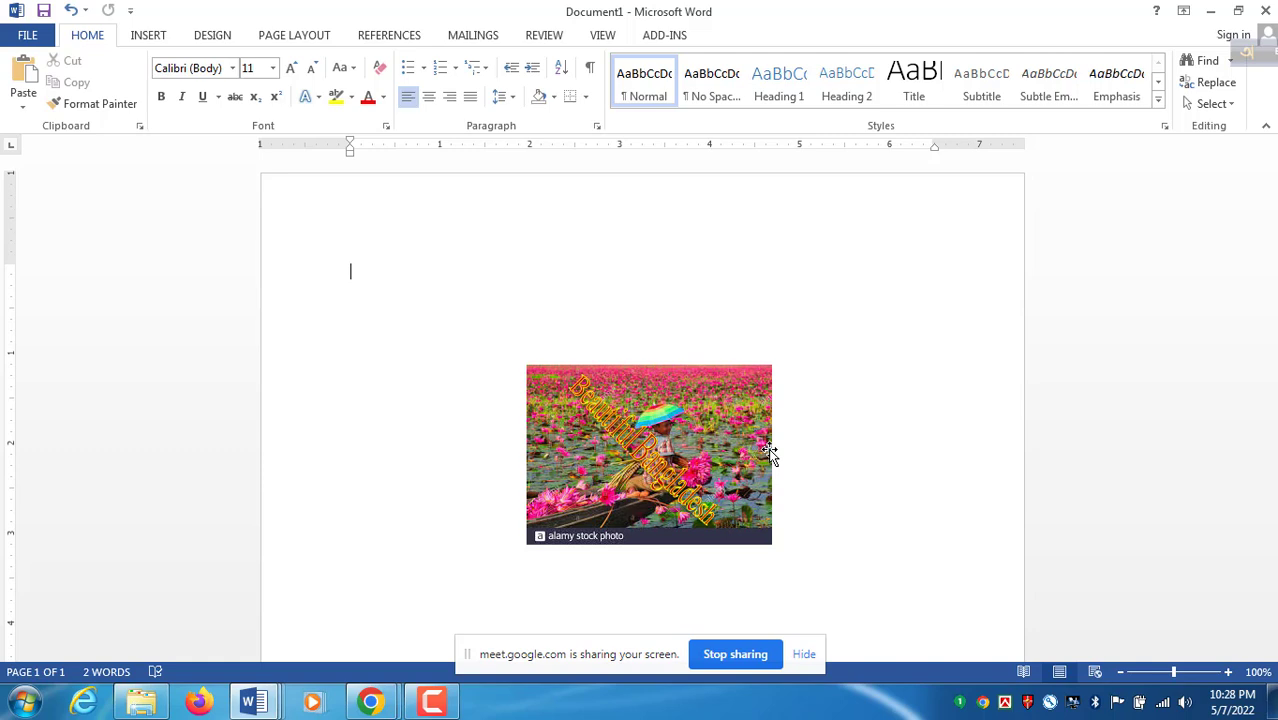
Turn on the microphone in the Google Meet call and present the entire screen
left_click(433, 704)
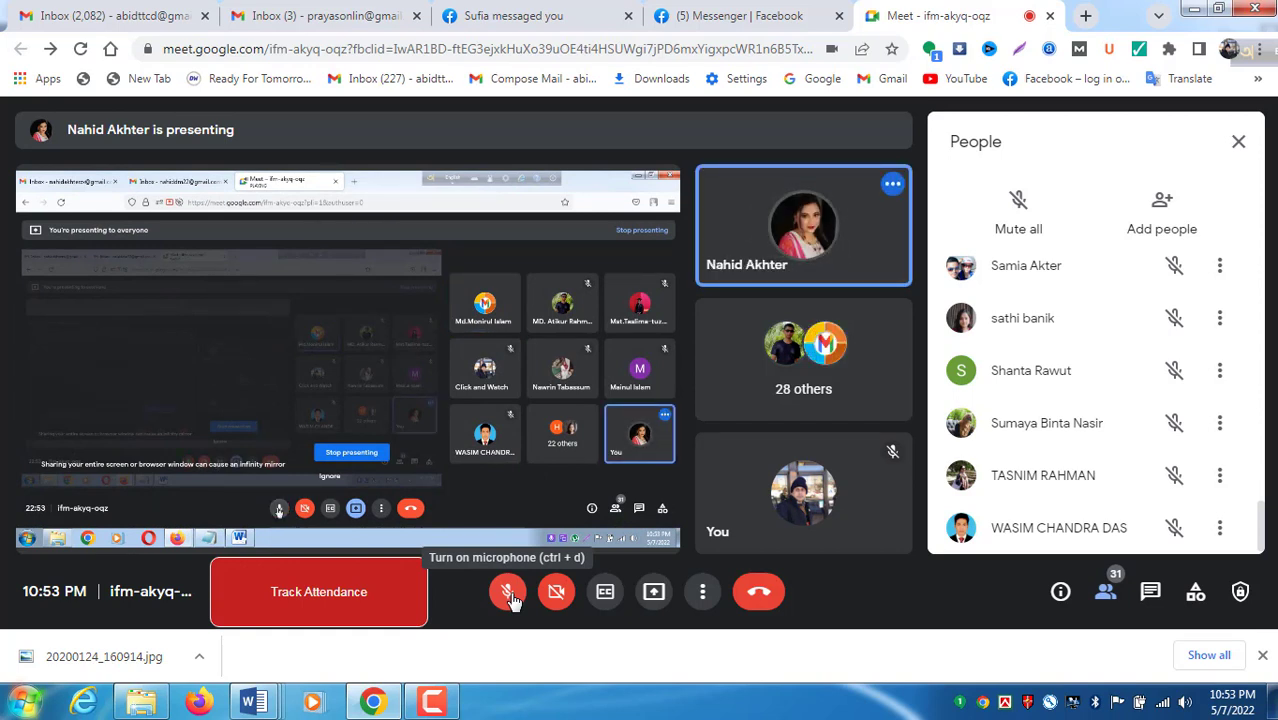
left_click(509, 594)
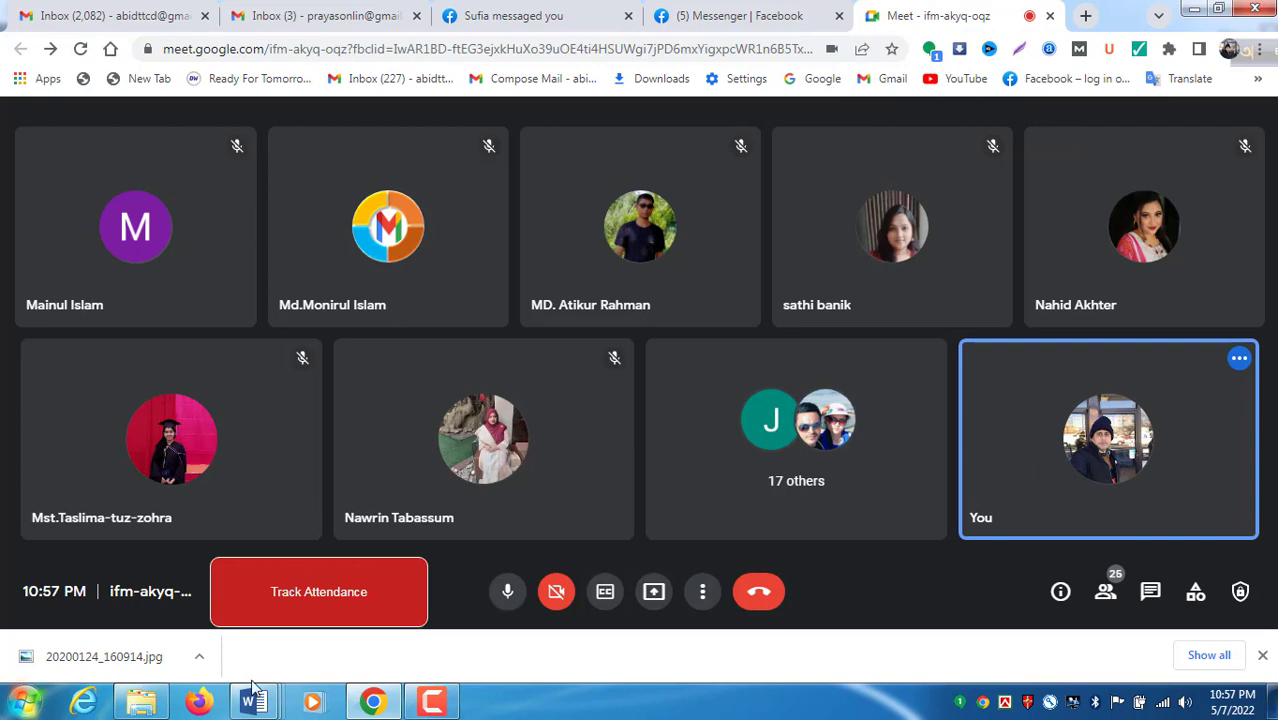
left_click(653, 591)
left_click(740, 462)
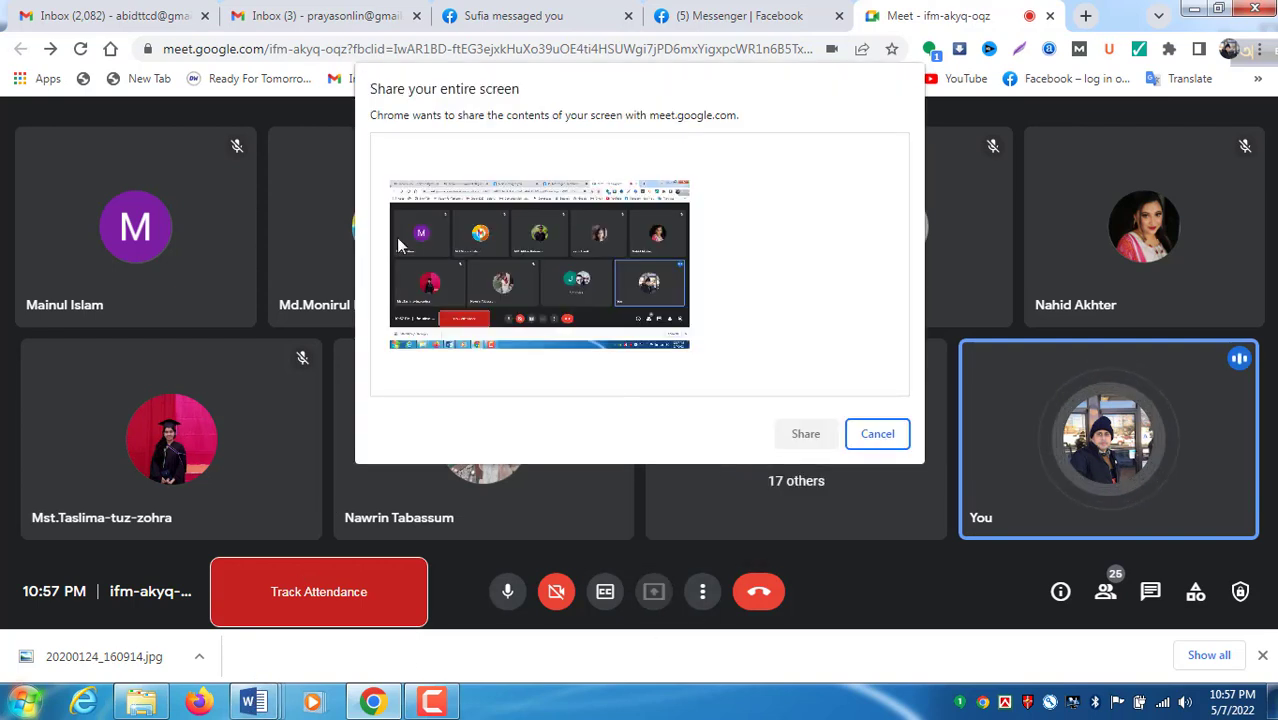
left_click(481, 245)
left_click(806, 434)
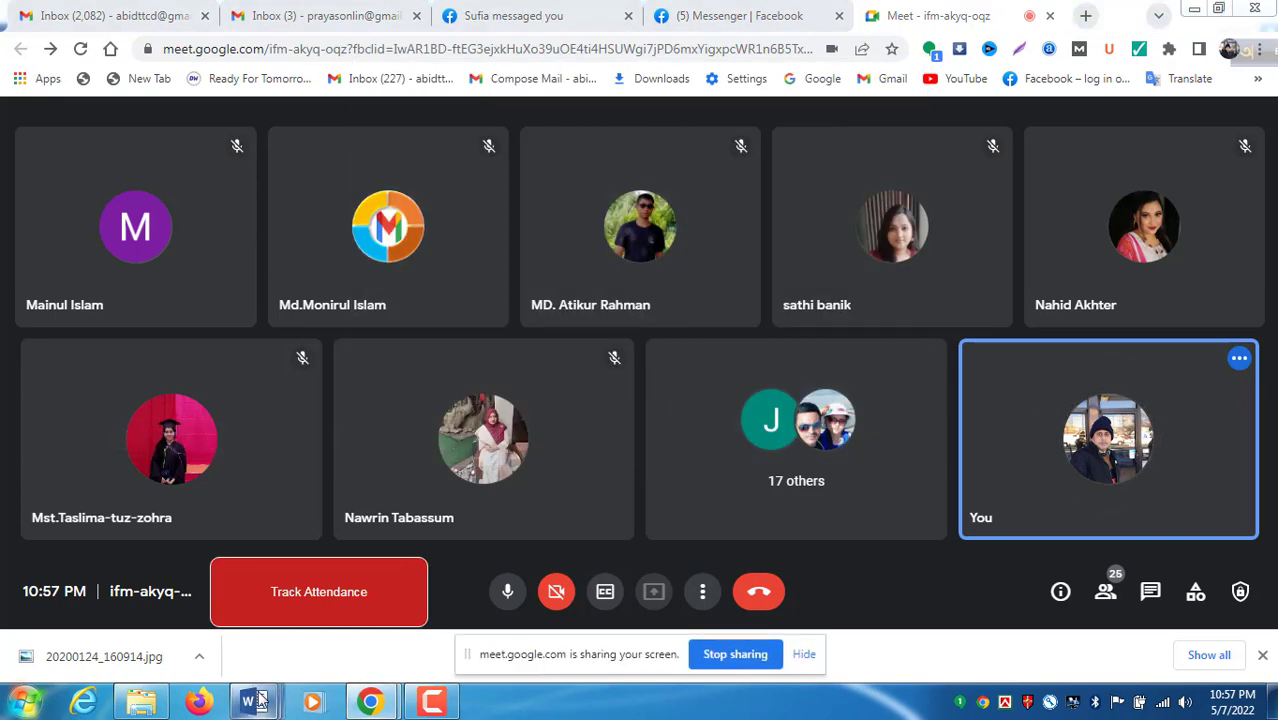
Back in the Word document, move the picture up the page and place the diagonal WordArt over it
mouse_move(299, 658)
left_click(365, 591)
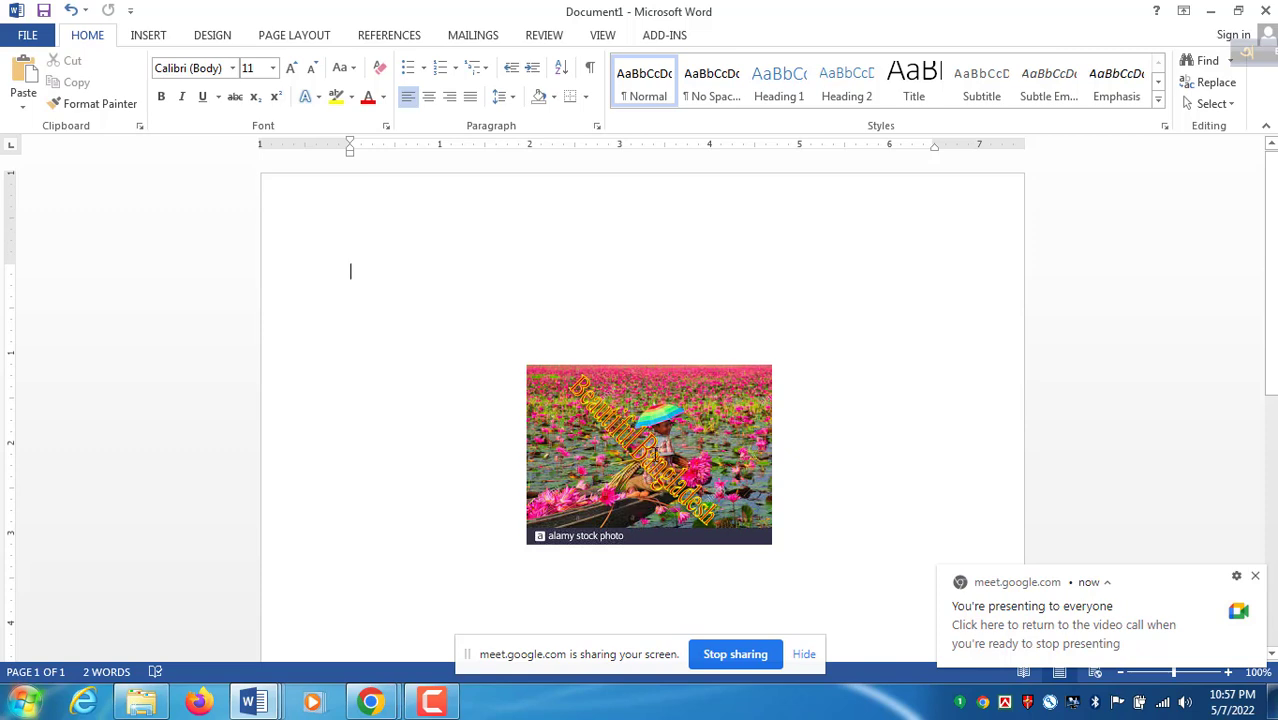
left_click(650, 450)
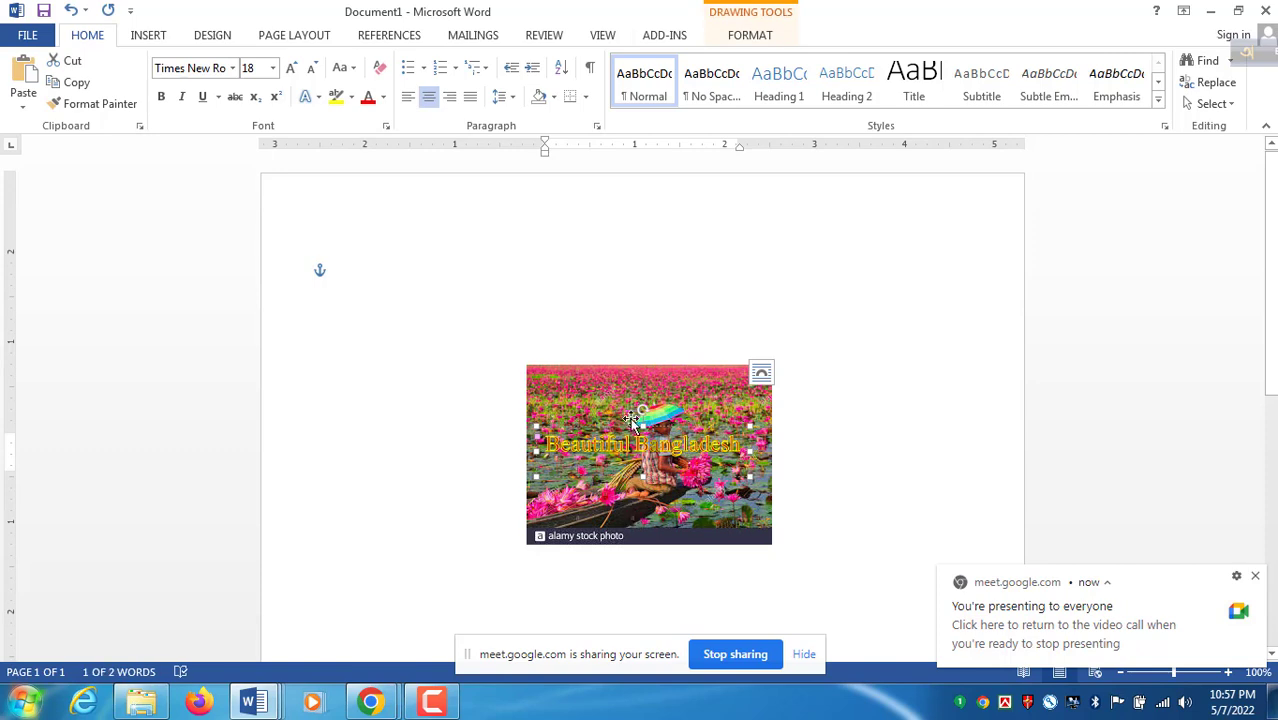
left_click(690, 432)
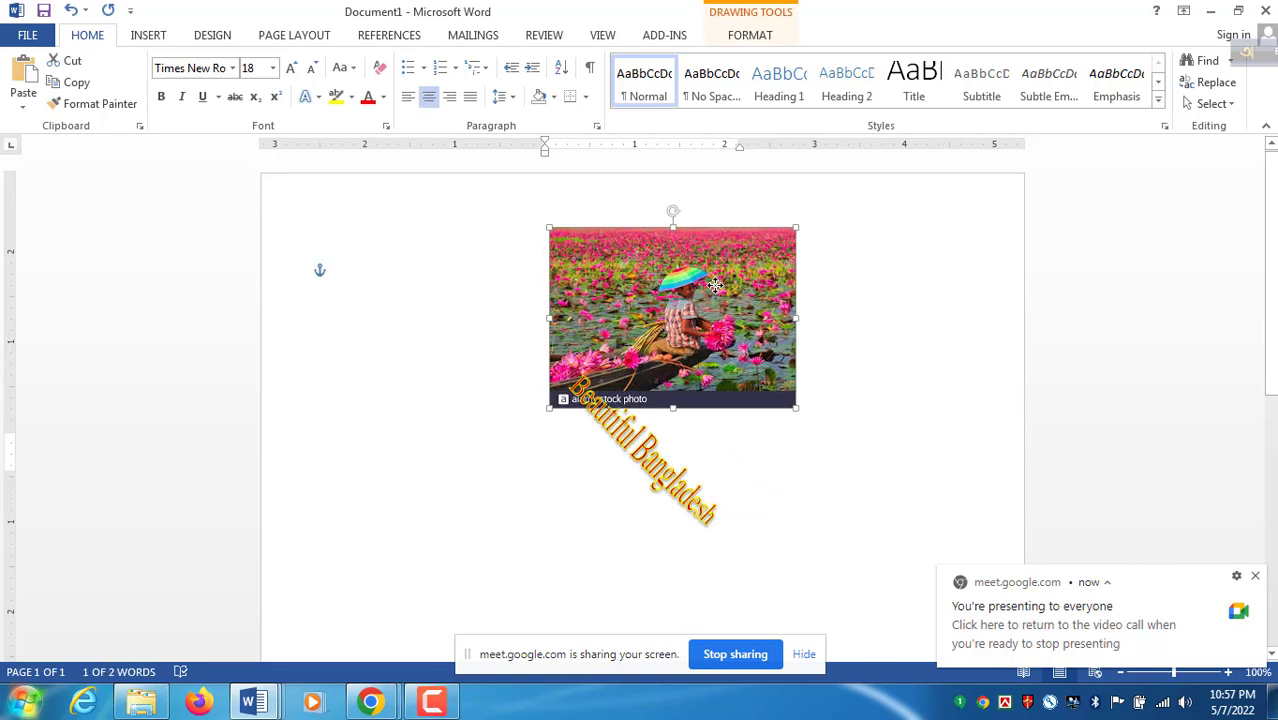
left_click(650, 447)
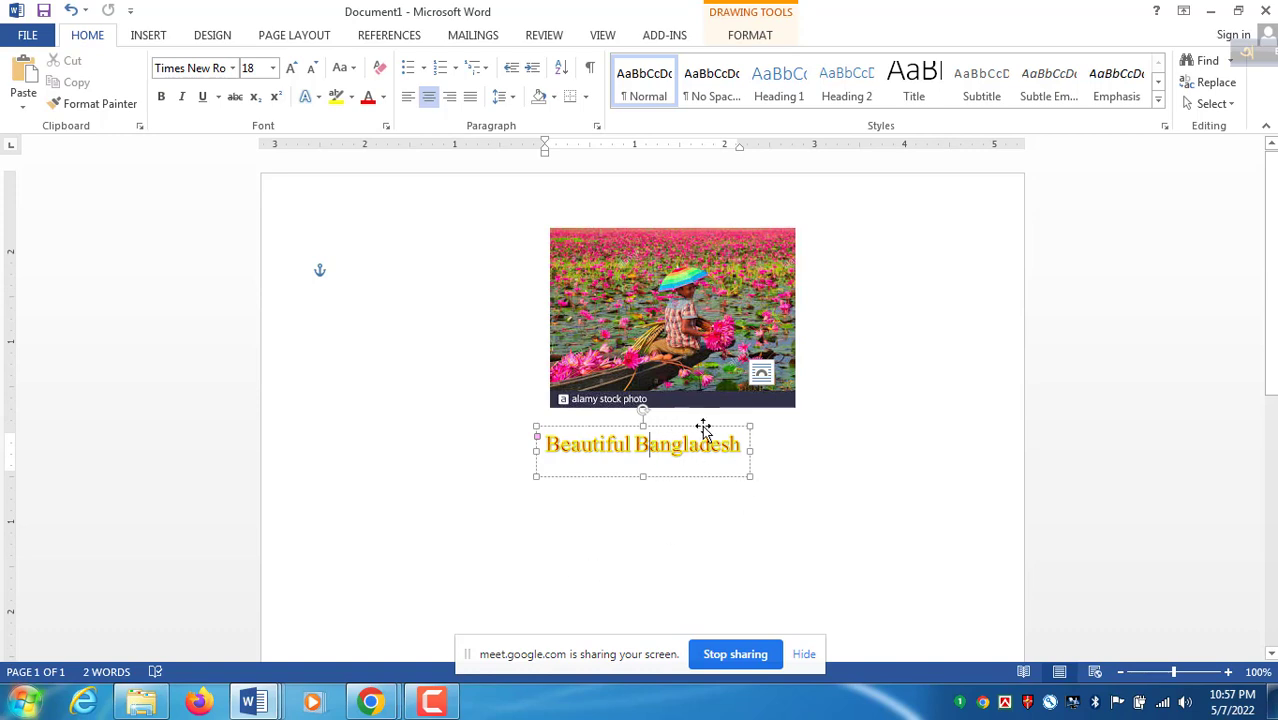
left_click_drag(706, 408, 729, 287)
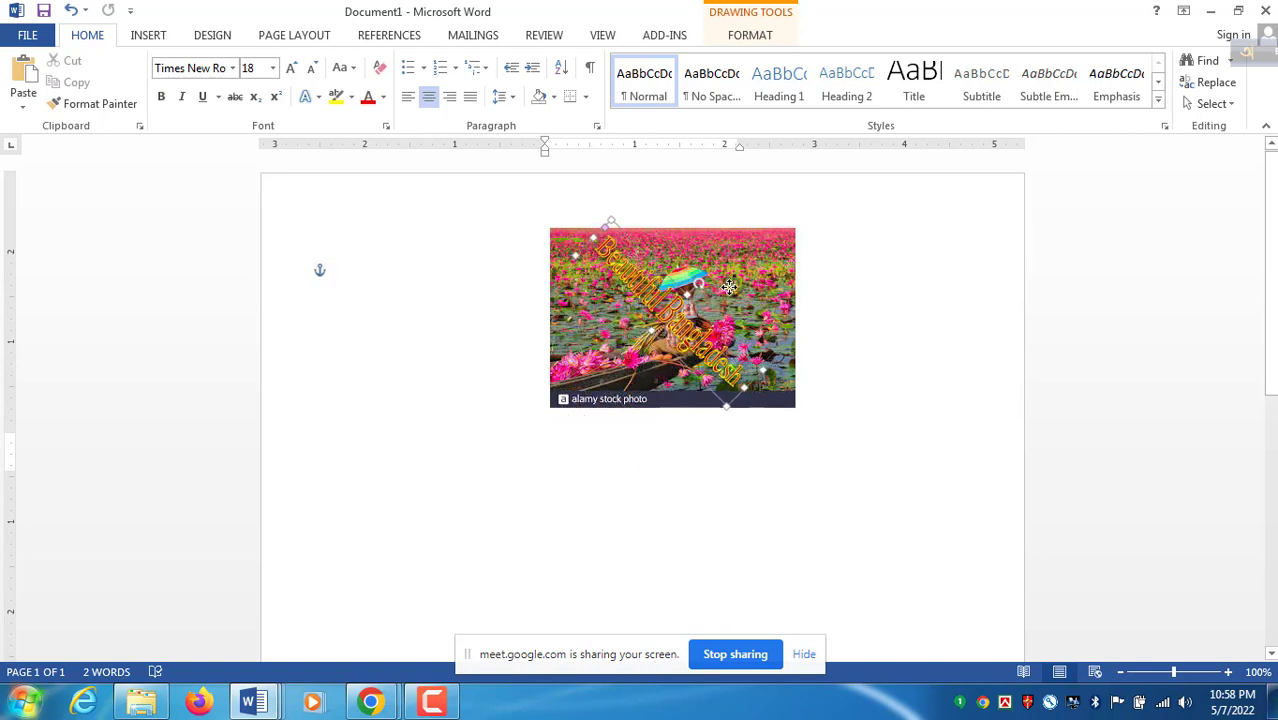
Select the WordArt and the picture together, and clear the selection
left_click(785, 400)
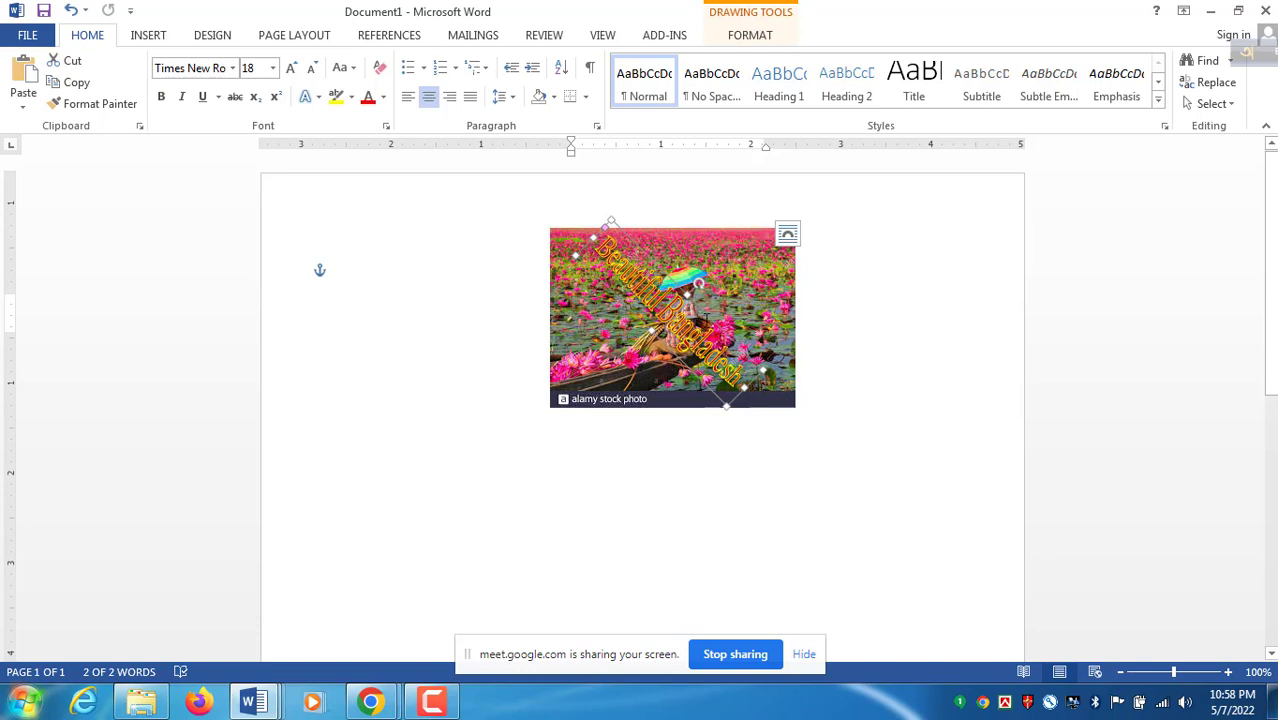
left_click(862, 283)
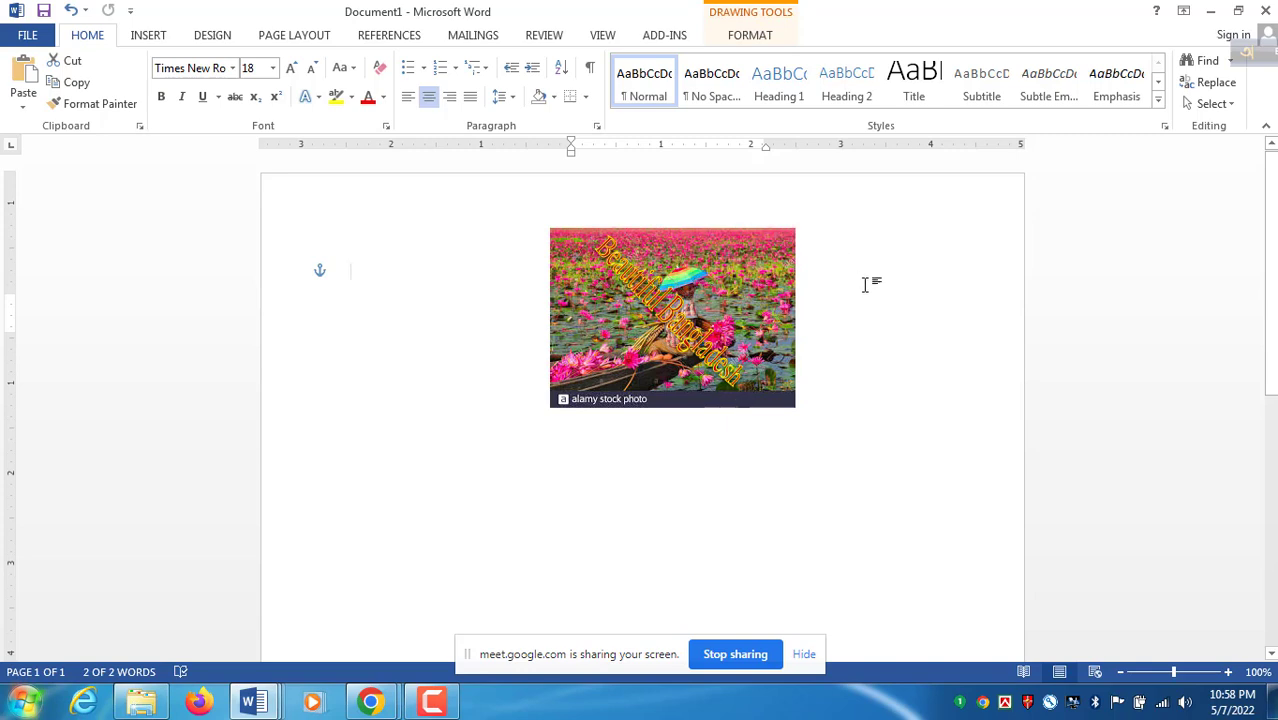
left_click(726, 229)
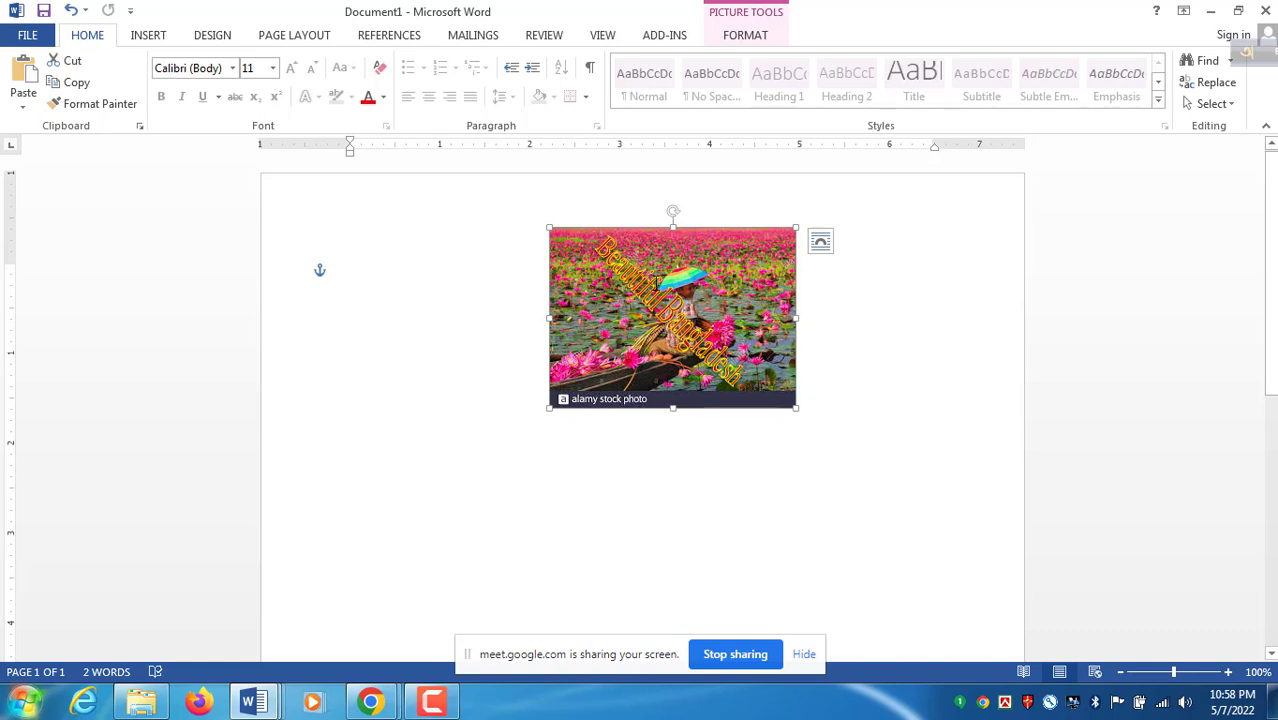
left_click(655, 283)
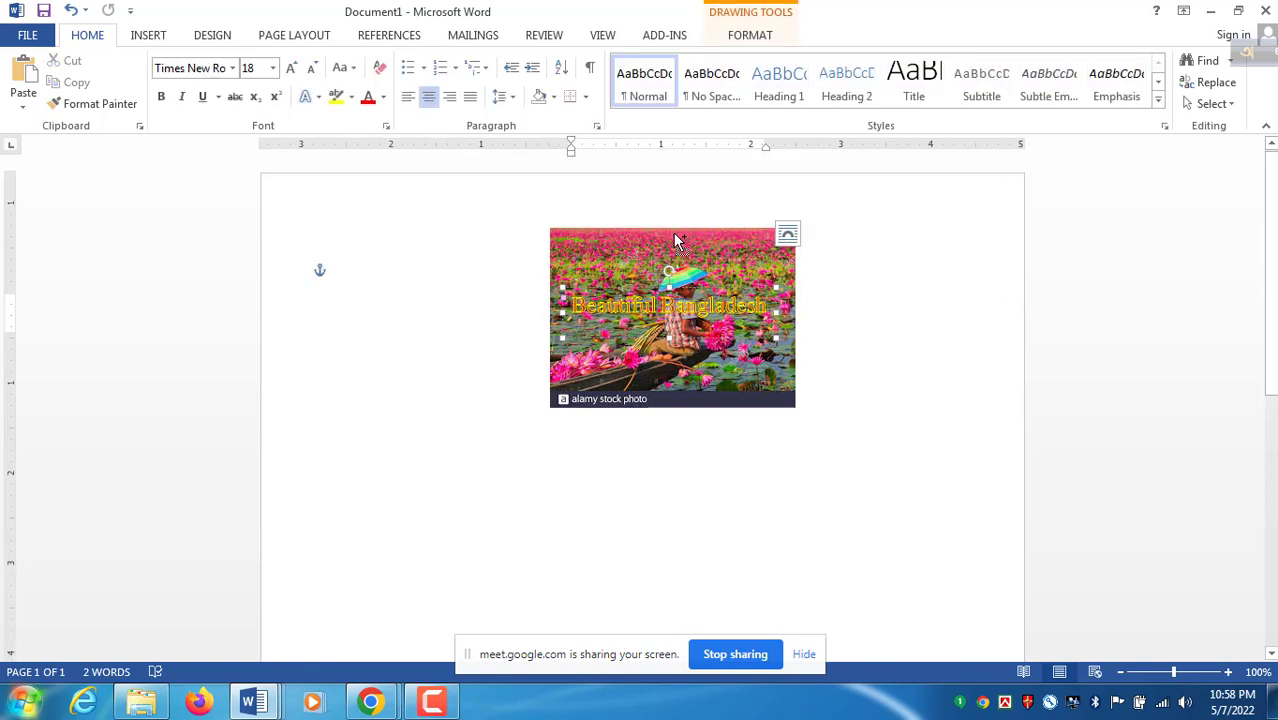
left_click(675, 242)
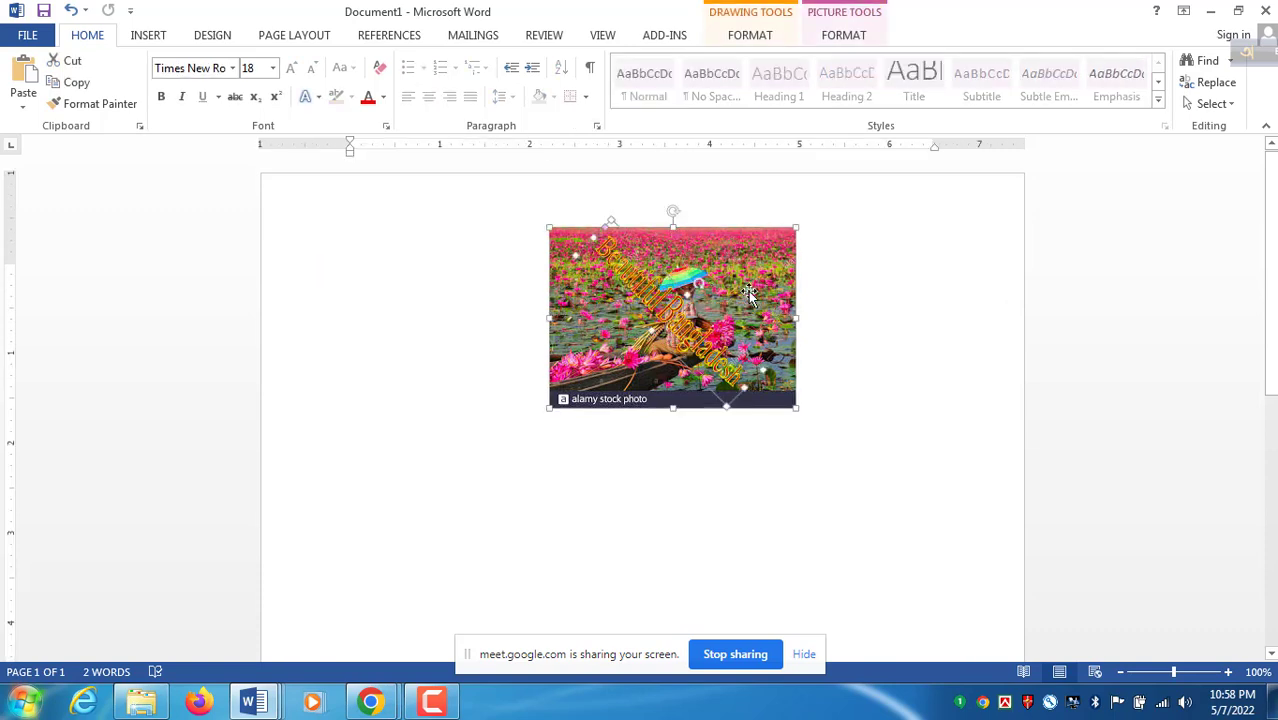
left_click(890, 300)
Select the picture and the diagonal "Beautiful Bangladesh" WordArt together as one selection
left_click(743, 236)
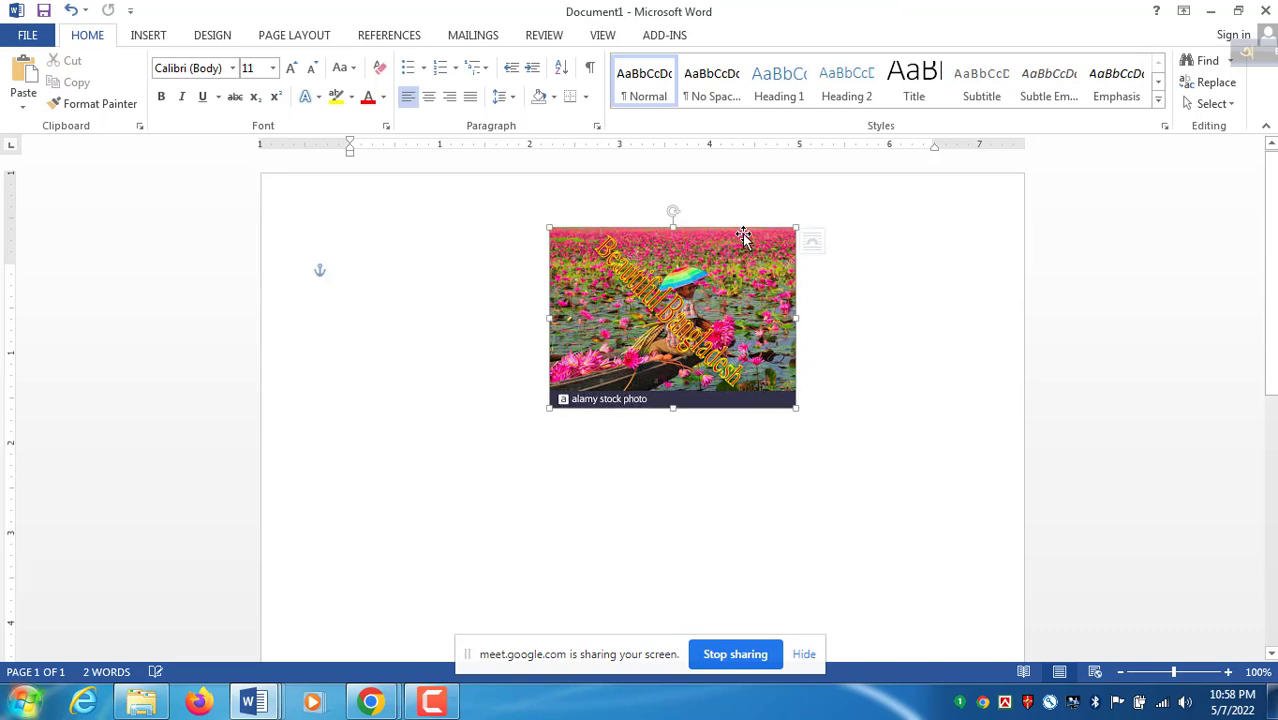
left_click(697, 311)
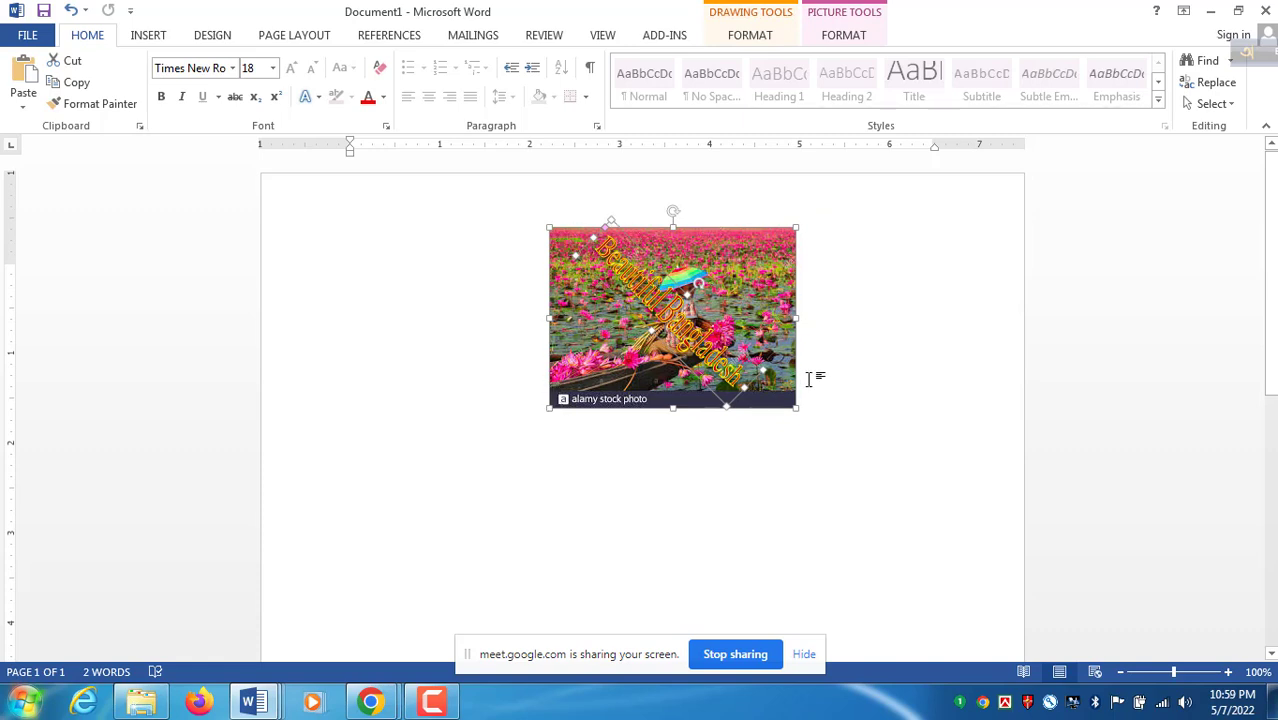
left_click(906, 354)
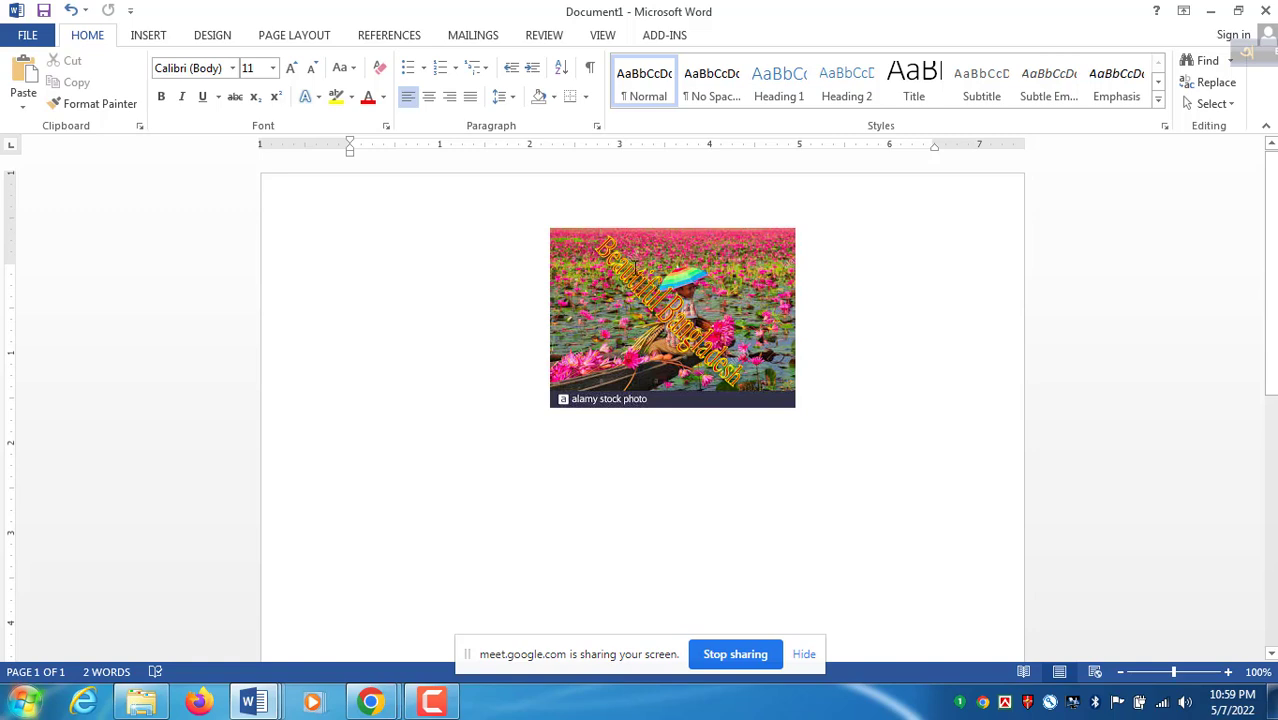
key("ctrl+z")
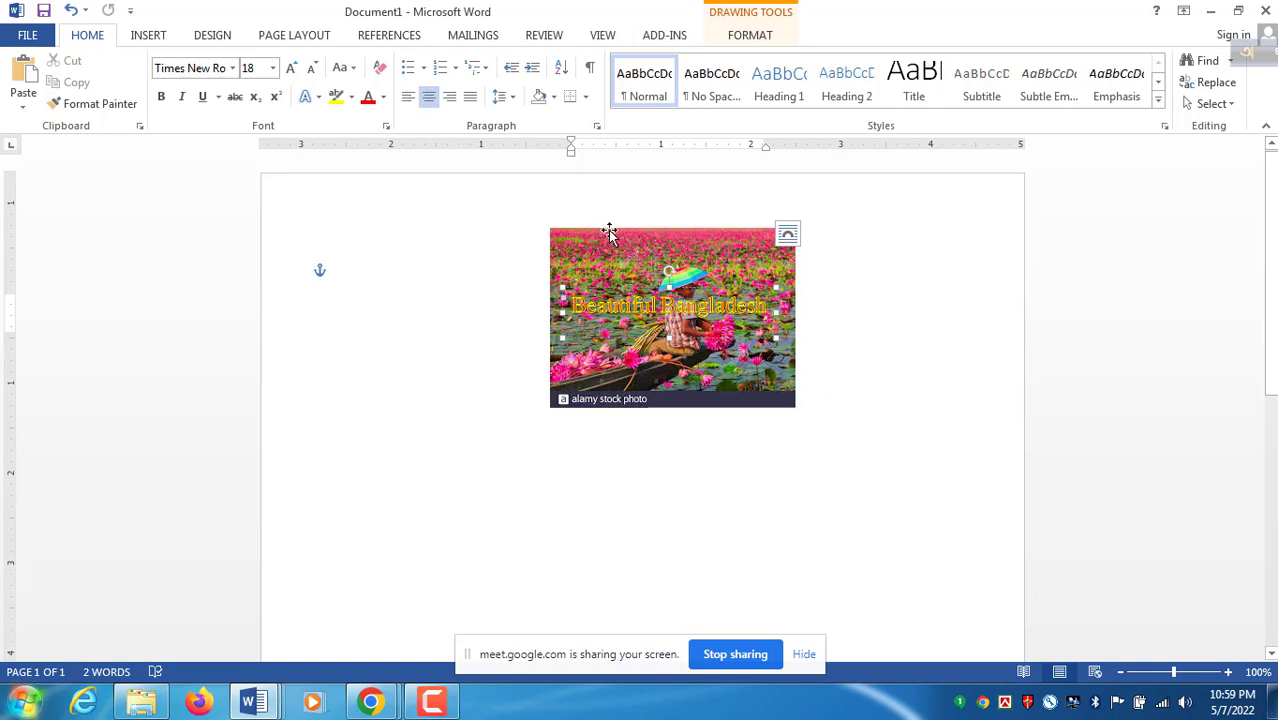
left_click(665, 226)
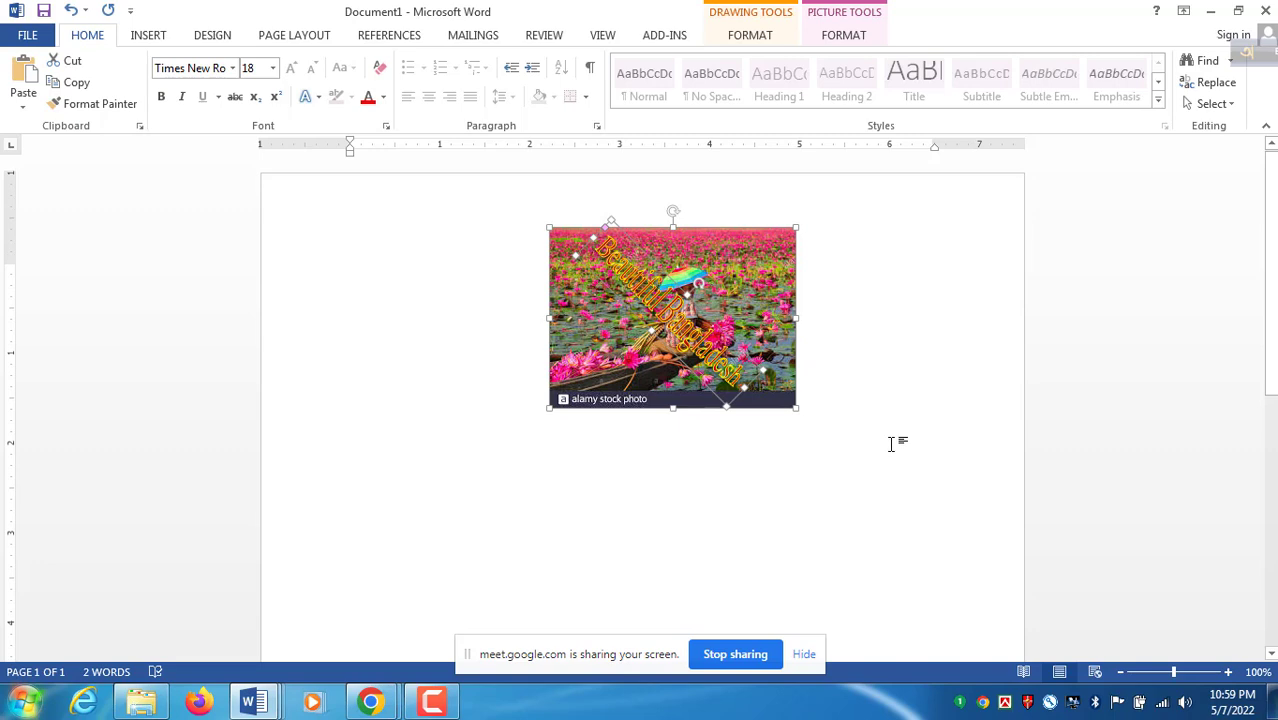
Copy the selected picture and WordArt and switch to a new, blank Paint image
left_click(21, 705)
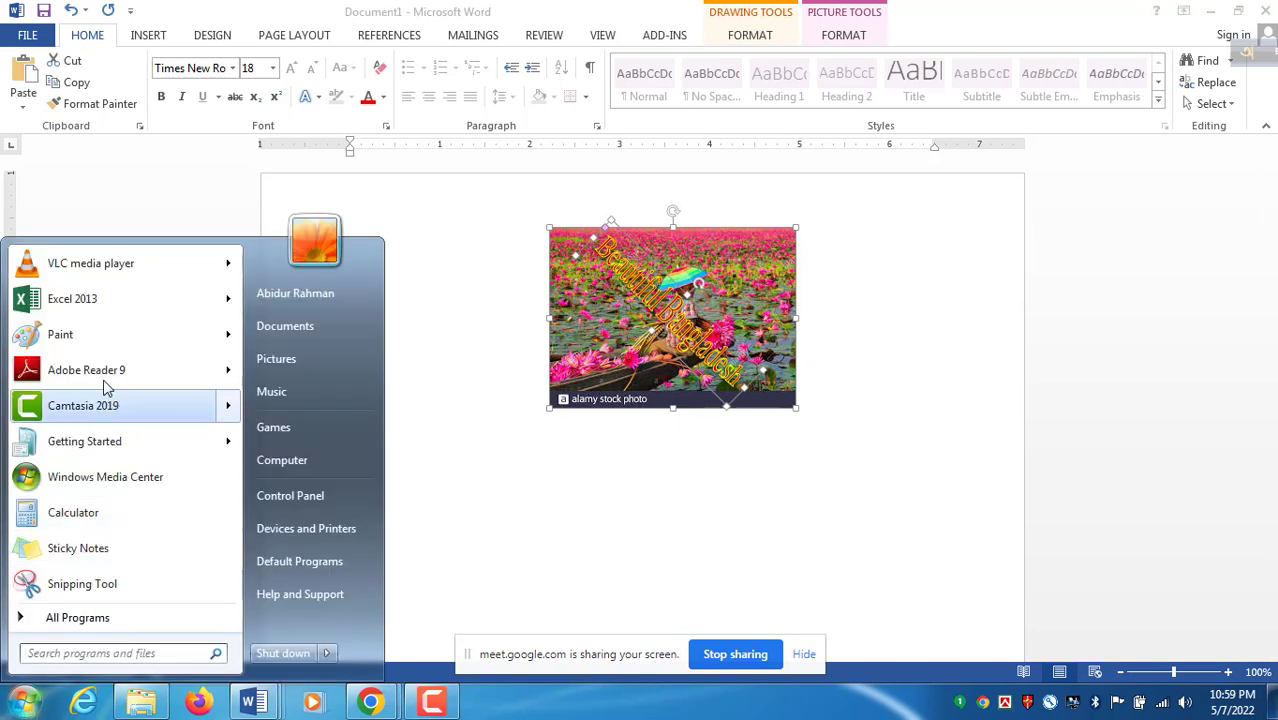
mouse_move(61, 336)
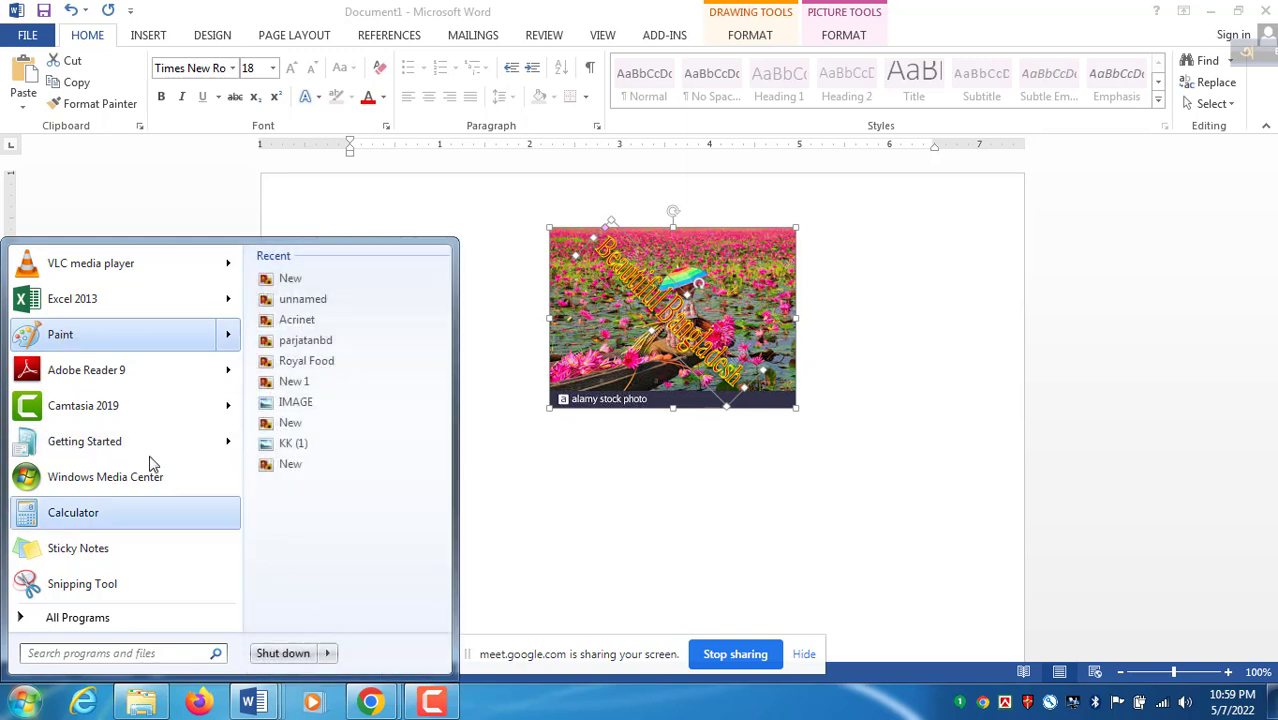
left_click(100, 336)
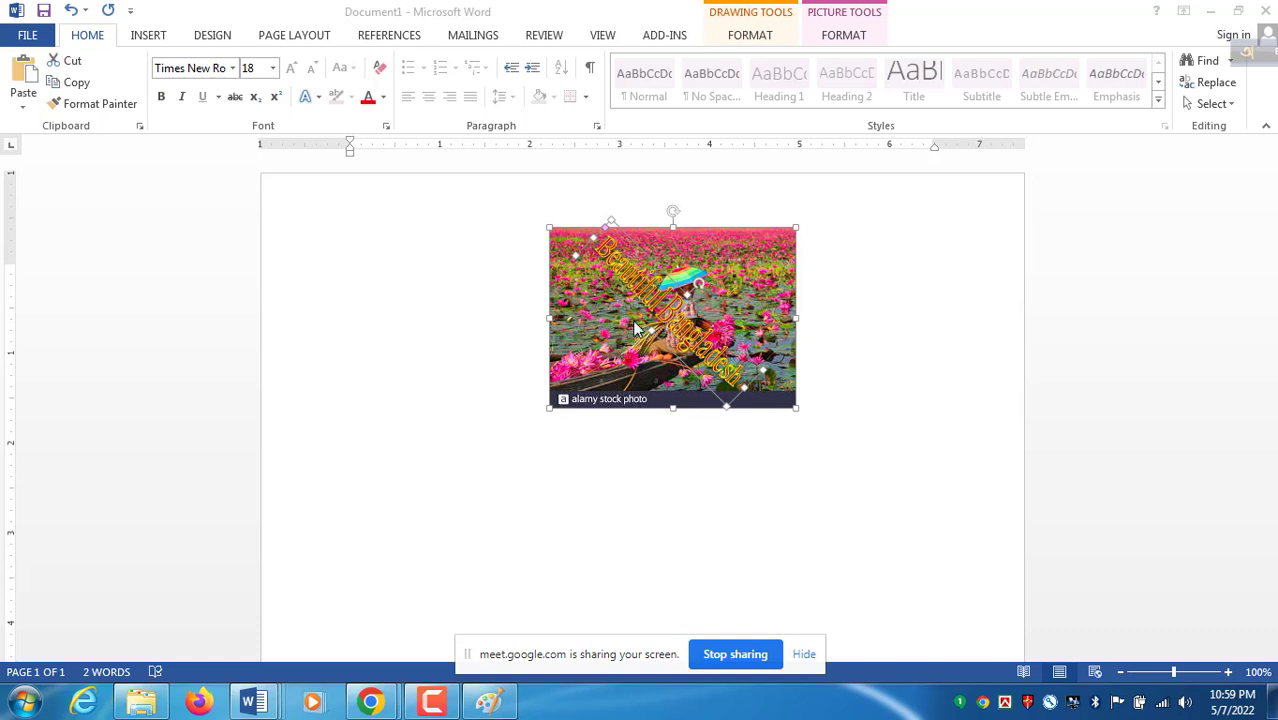
left_click(488, 704)
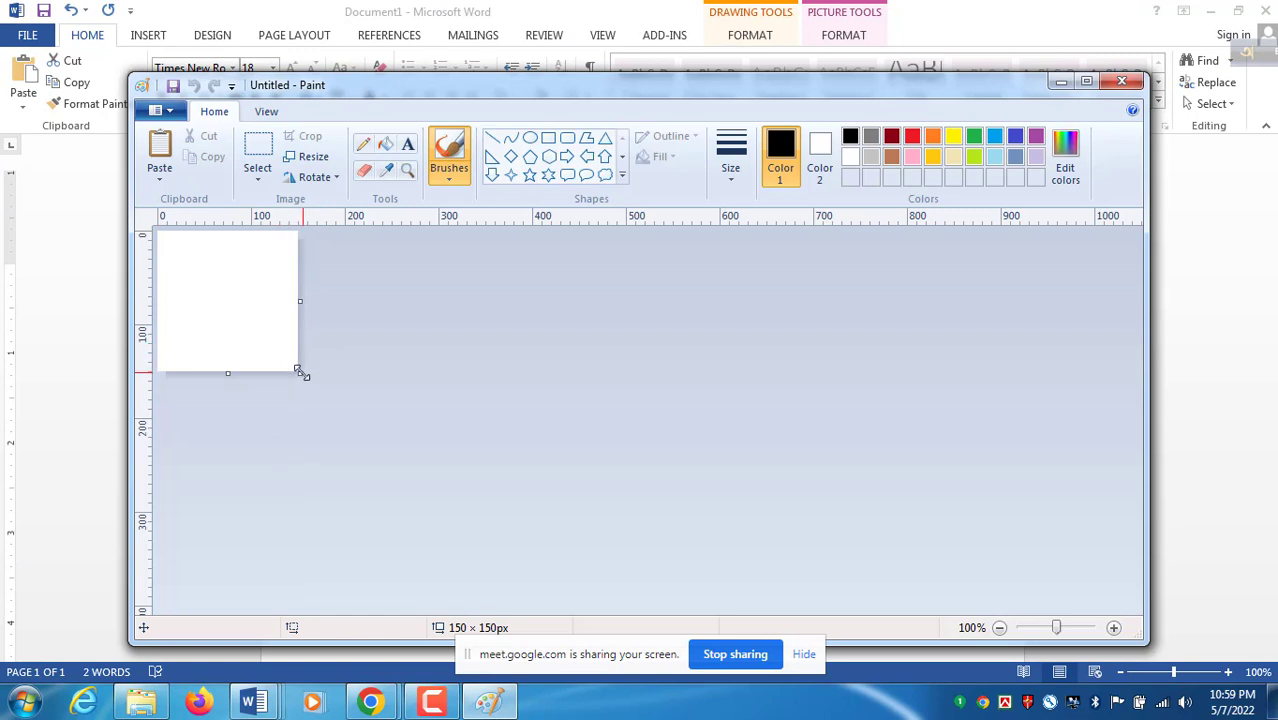
Enlarge the canvas to about 952 × 322 px, then paste the copied design and position it near the canvas centre
left_click_drag(299, 372, 1050, 533)
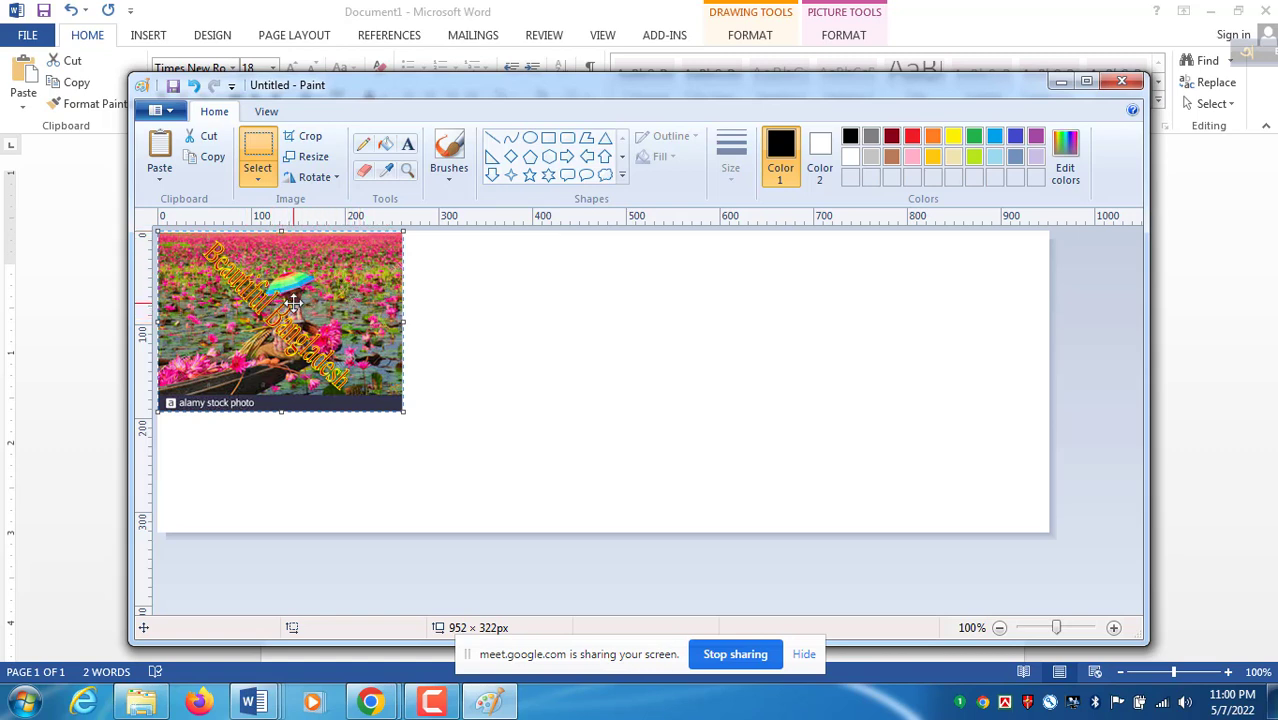
mouse_move(293, 302)
left_mouse_down()
mouse_move(448, 326)
mouse_move(655, 318)
mouse_move(551, 328)
mouse_move(620, 312)
mouse_move(556, 342)
mouse_move(633, 330)
mouse_move(612, 364)
mouse_move(656, 322)
mouse_move(651, 337)
left_mouse_up()
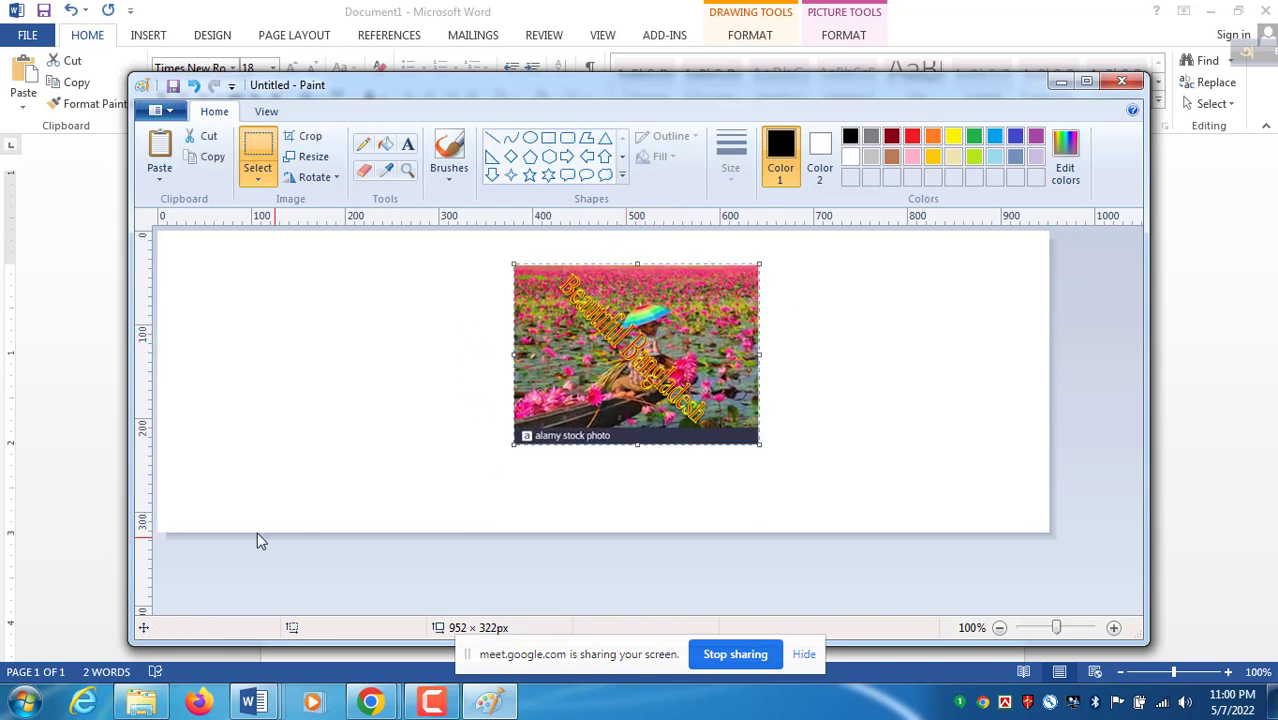
Resize the pasted design to 500 × 400 pixels and crop the image to the selection
left_click(314, 158)
left_click(349, 228)
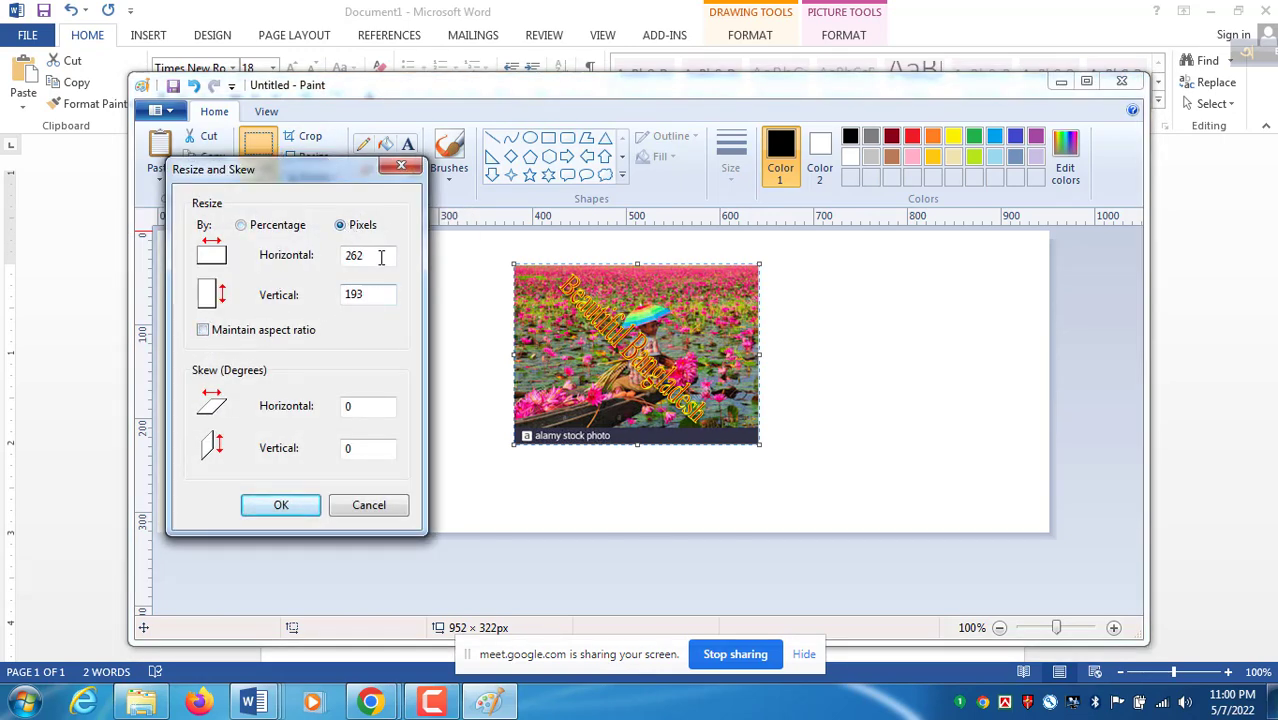
left_click_drag(380, 255, 326, 256)
left_click_drag(371, 294, 340, 295)
left_click(284, 507)
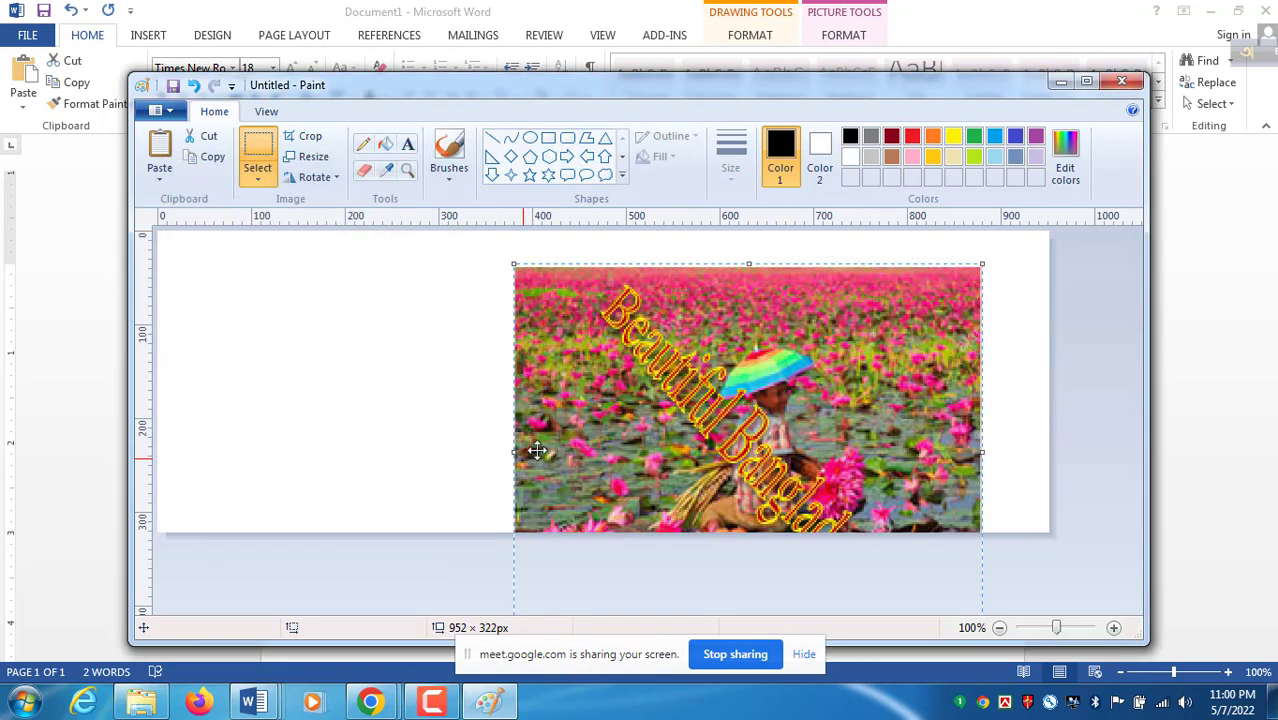
left_click(310, 139)
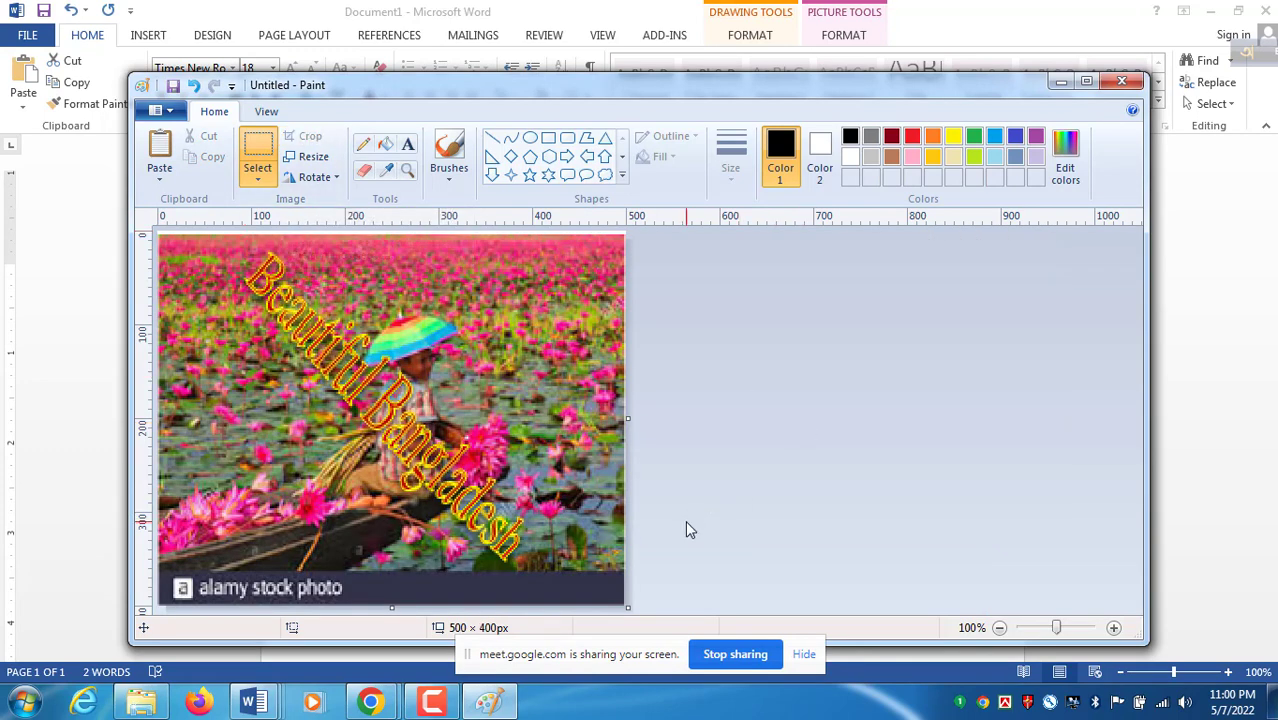
Save the image to the Desktop as a PNG picture with the file name "picture"
left_click(168, 113)
mouse_move(207, 267)
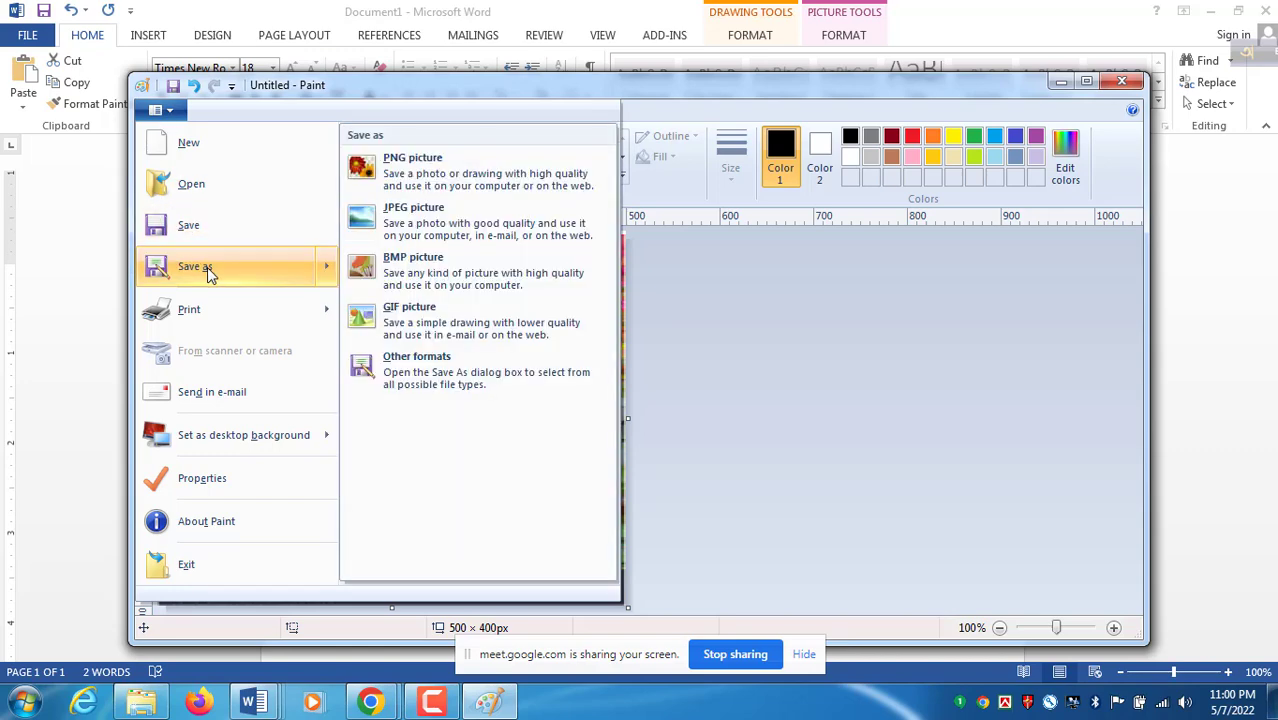
left_click(418, 174)
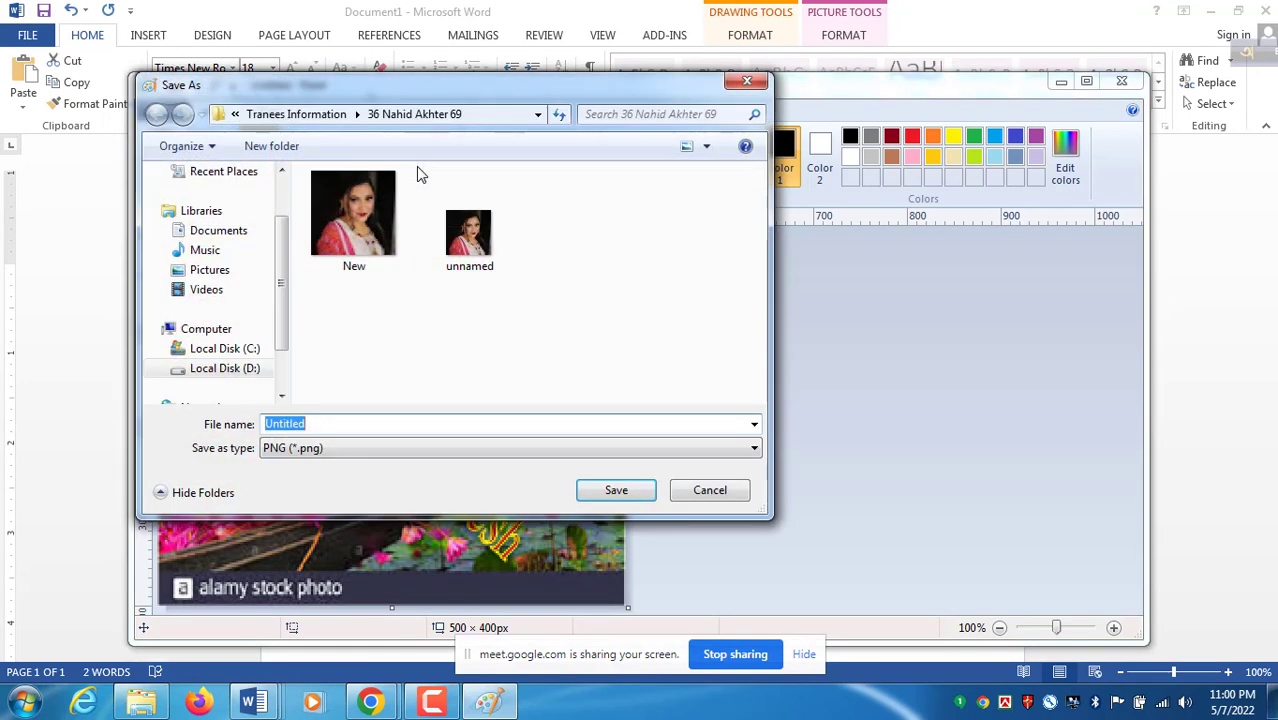
left_click(233, 114)
left_click(356, 114)
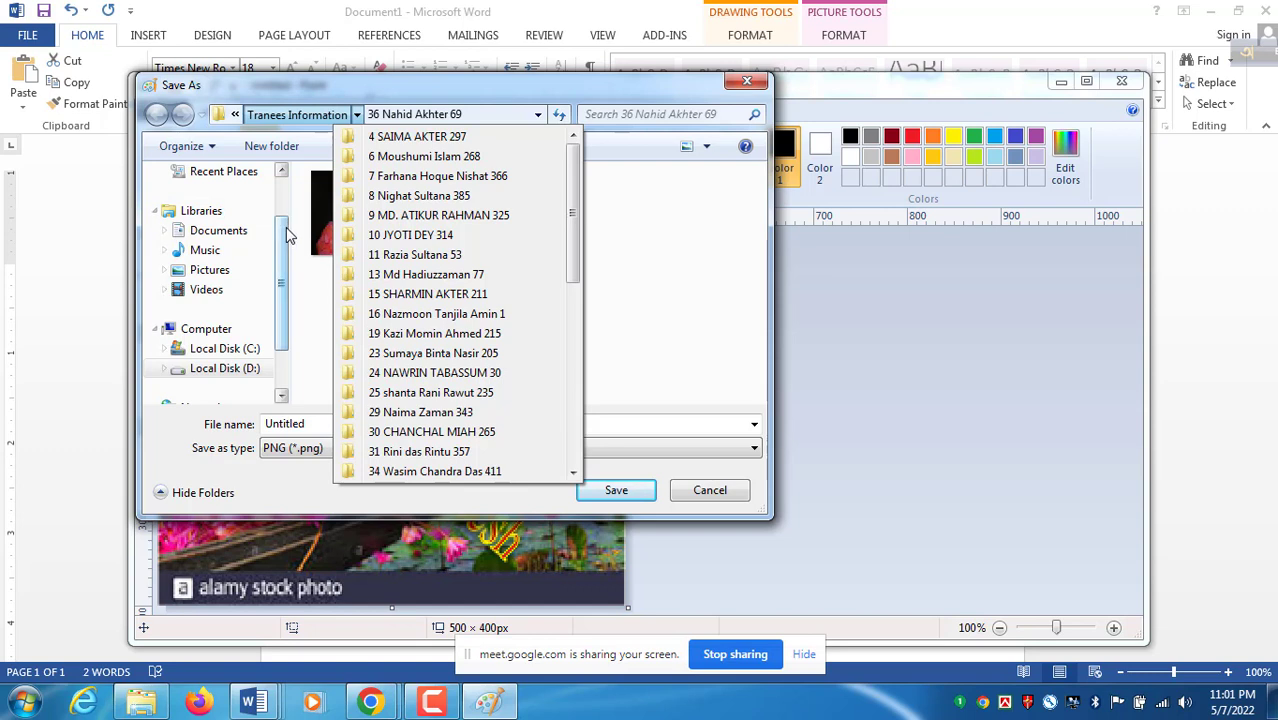
left_click_drag(286, 227, 283, 171)
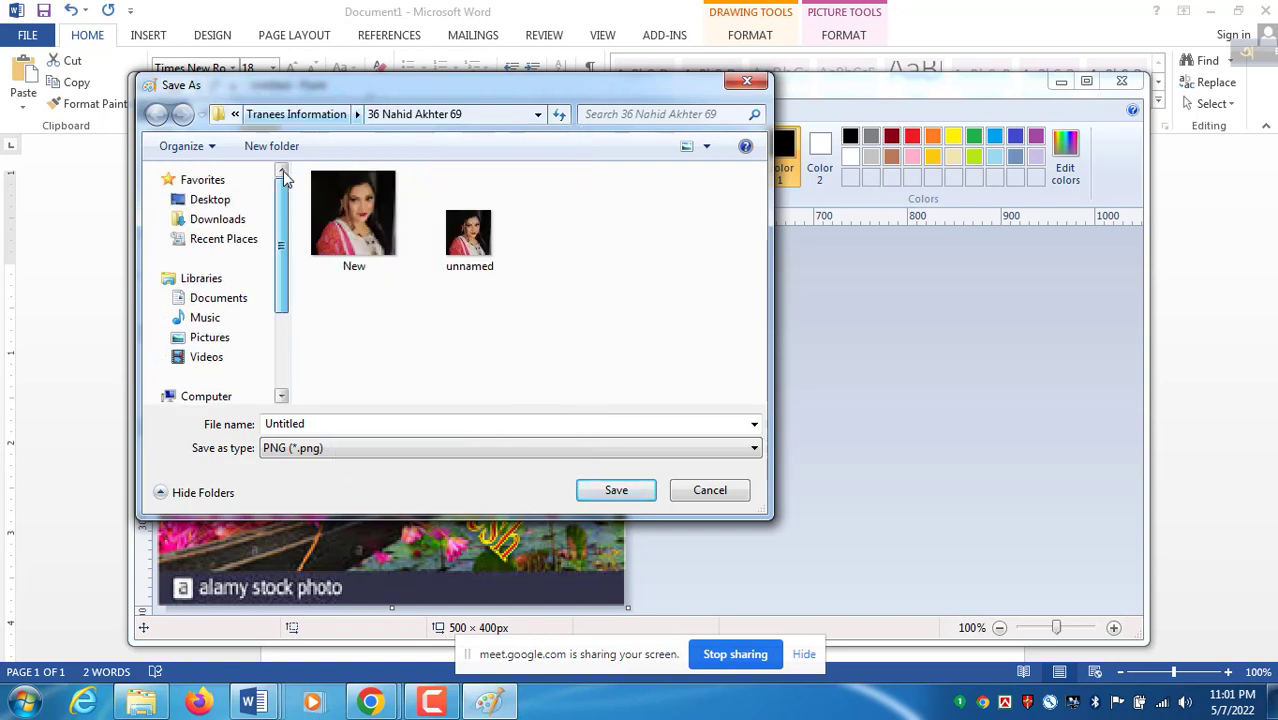
left_click(215, 200)
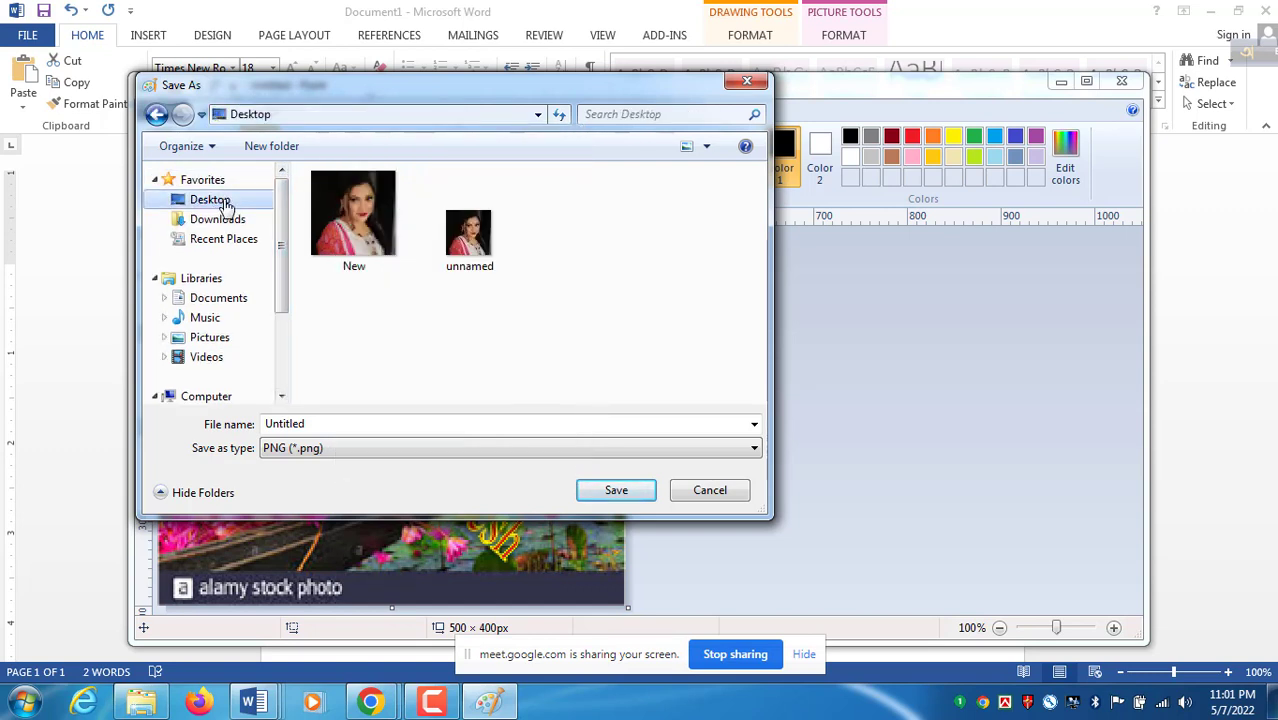
double_click(292, 425)
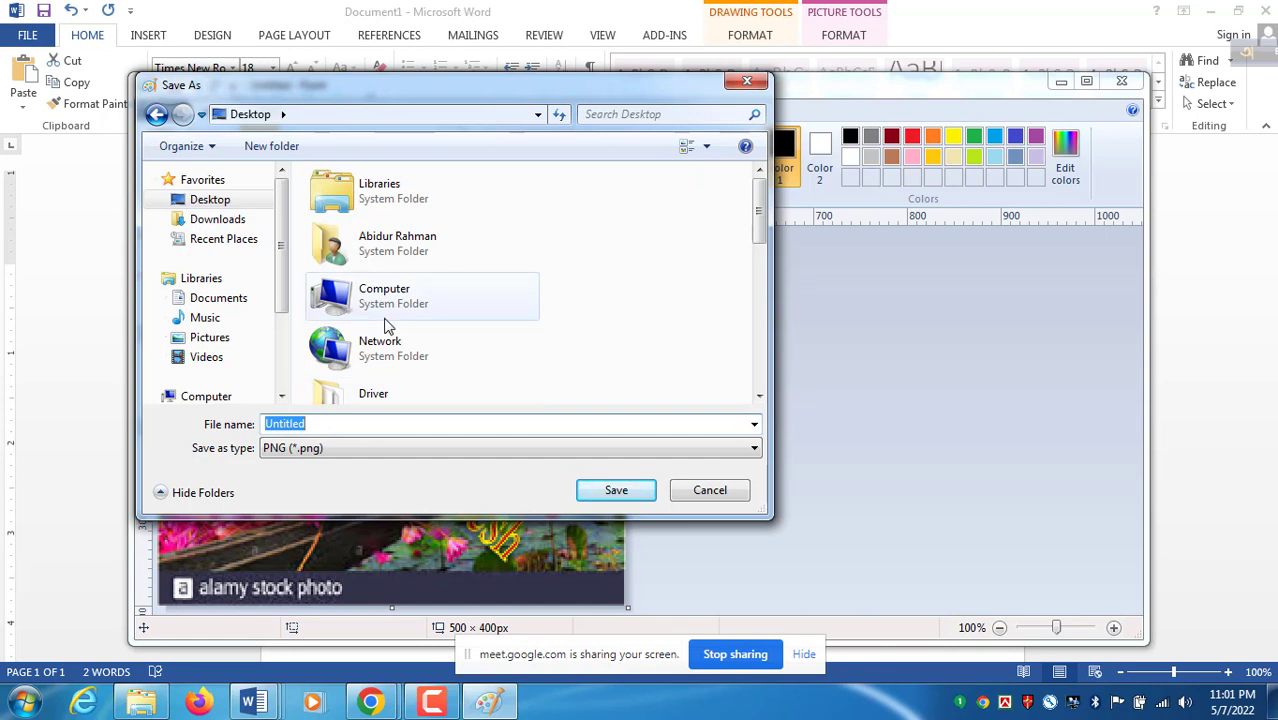
type("pic")
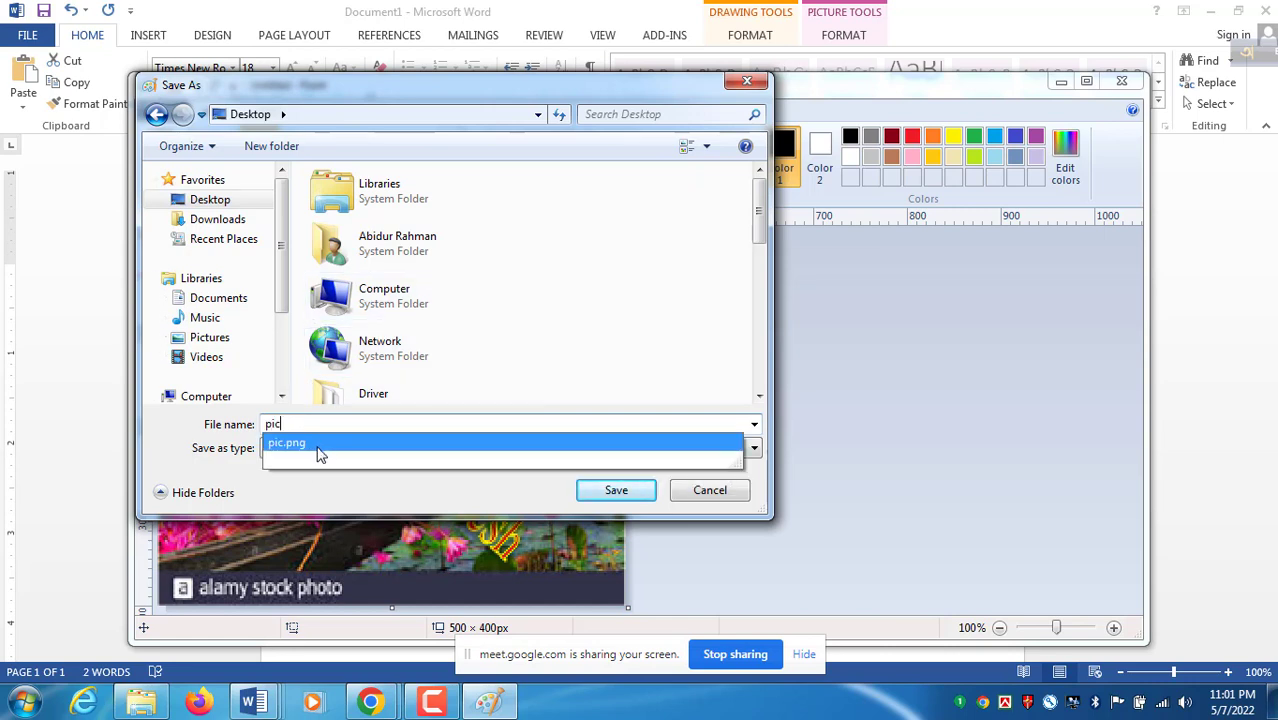
type("ture")
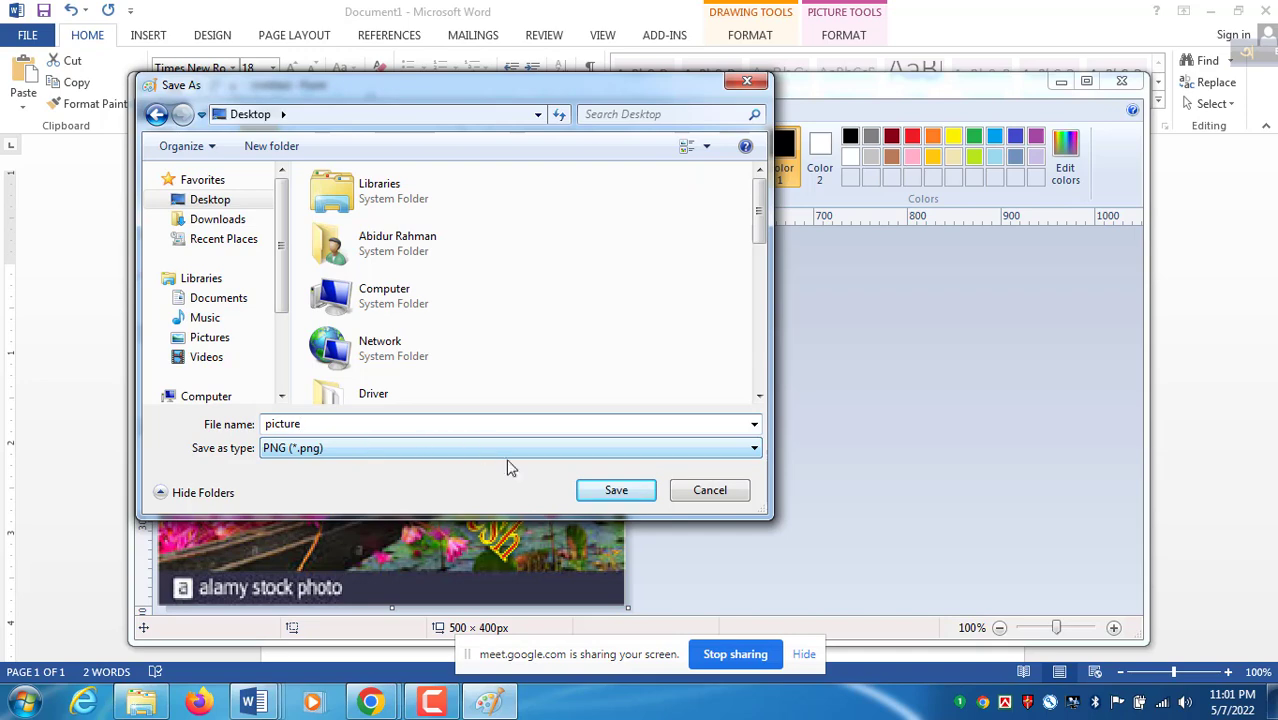
left_click(618, 490)
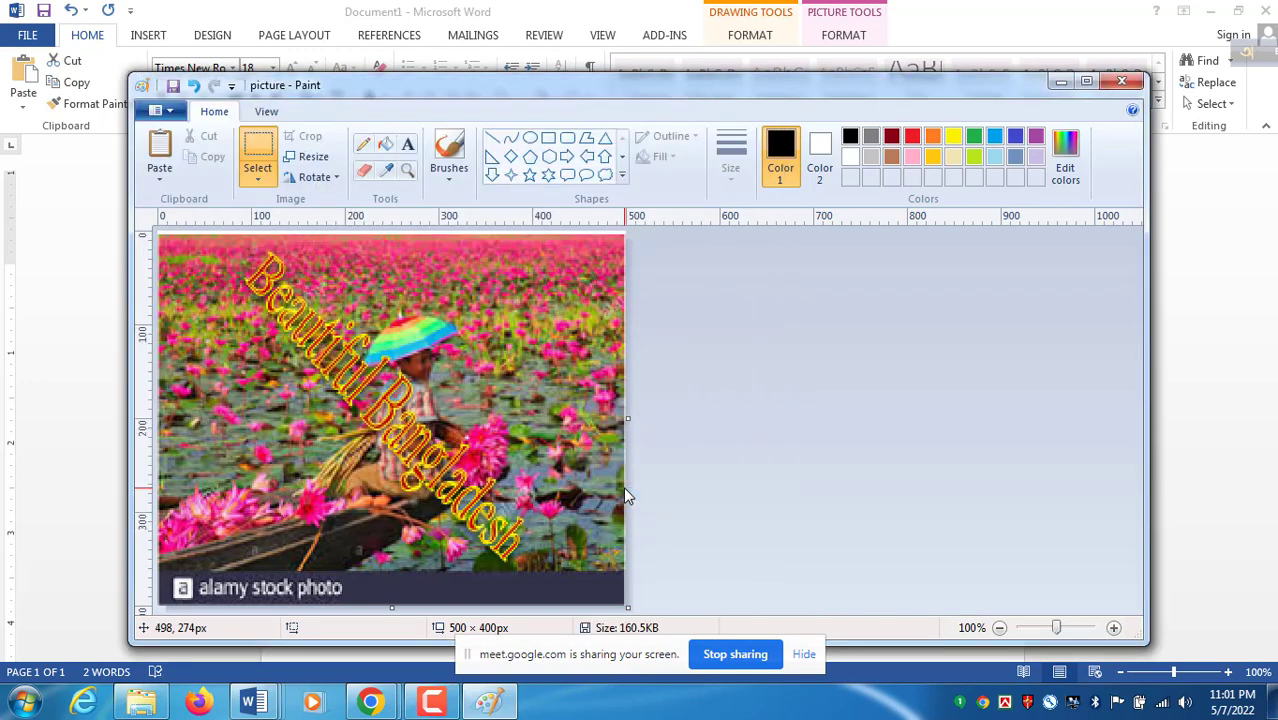
Minimize the open windows to reach the desktop, view the saved "picture" file in Windows Photo Viewer and close it
left_click(1059, 80)
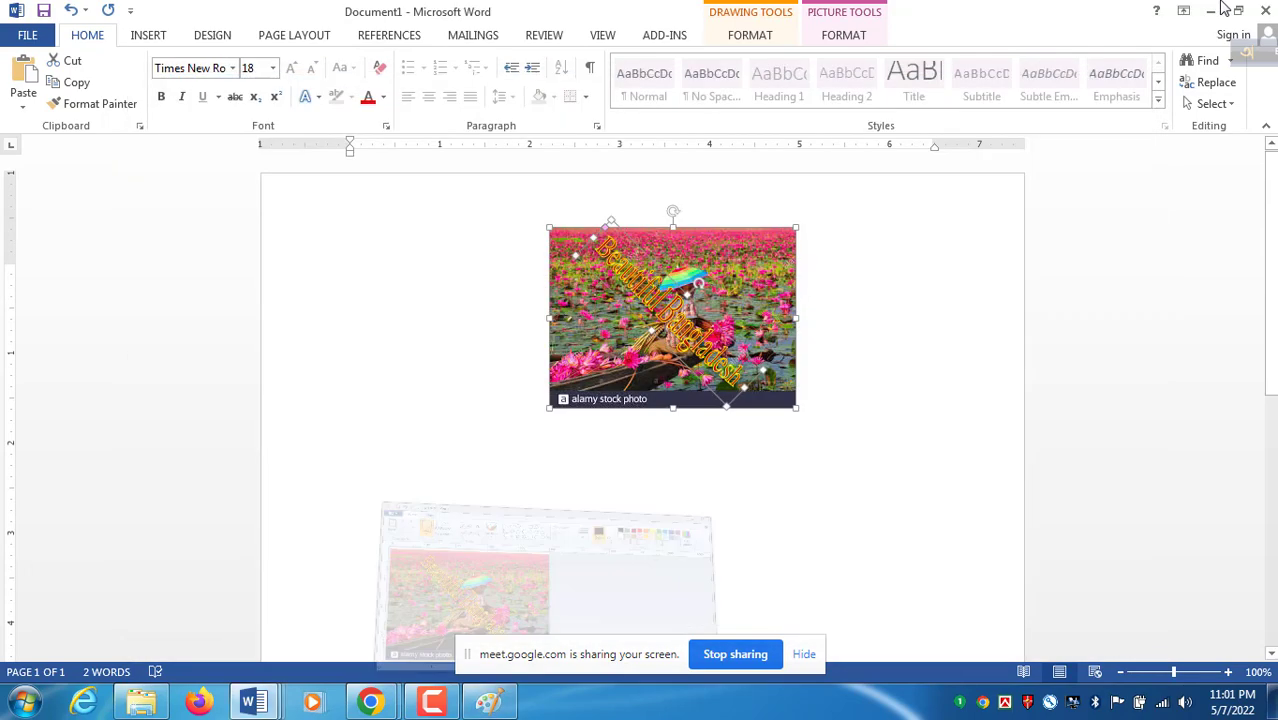
left_click(1211, 14)
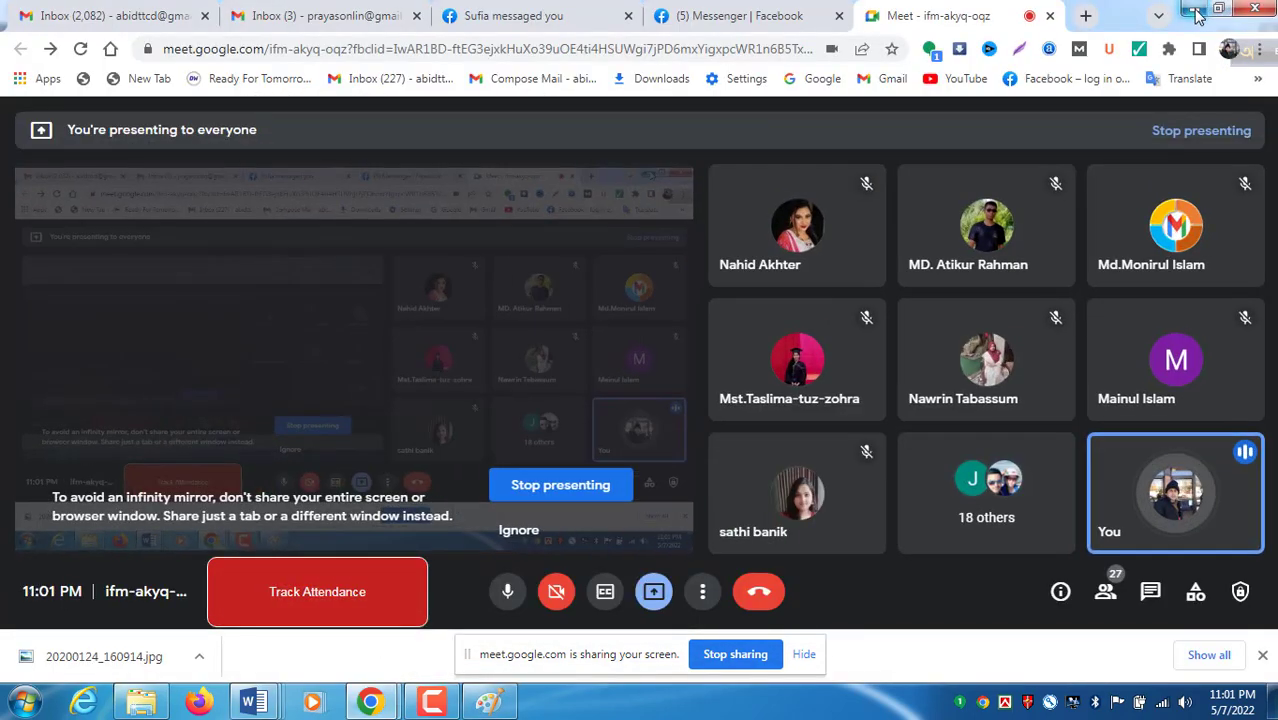
left_click(1195, 14)
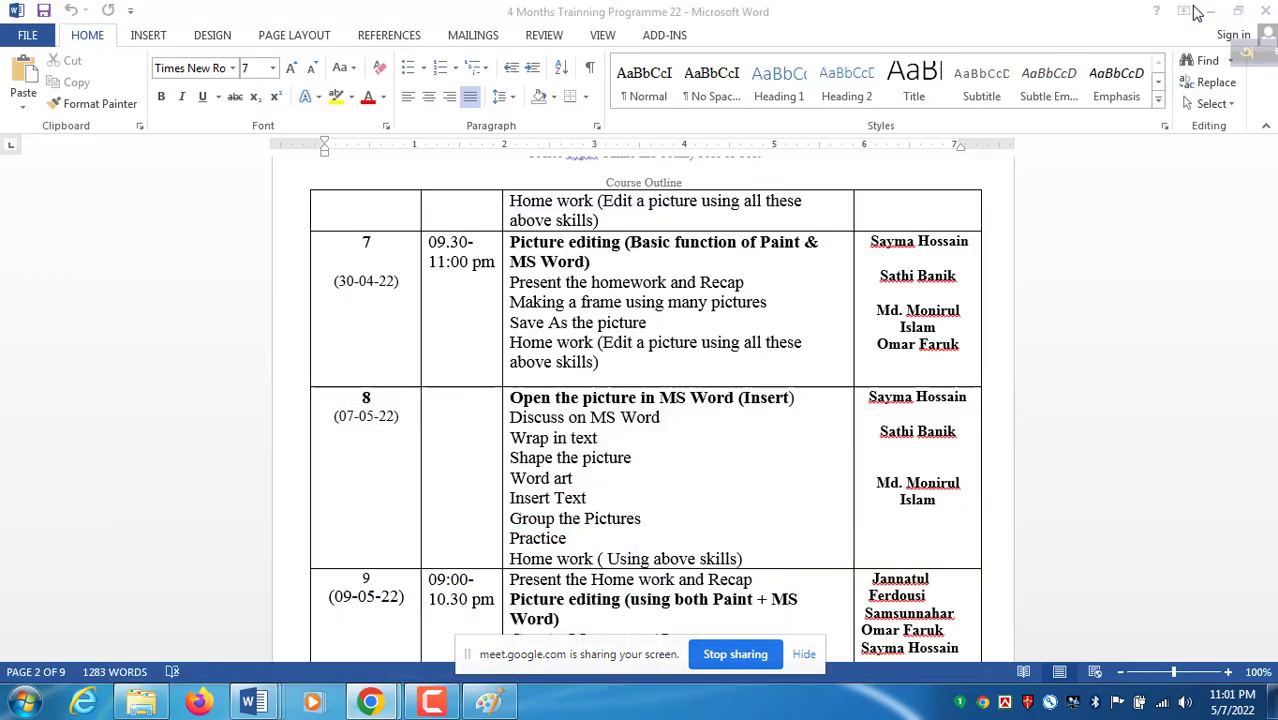
left_click(1210, 12)
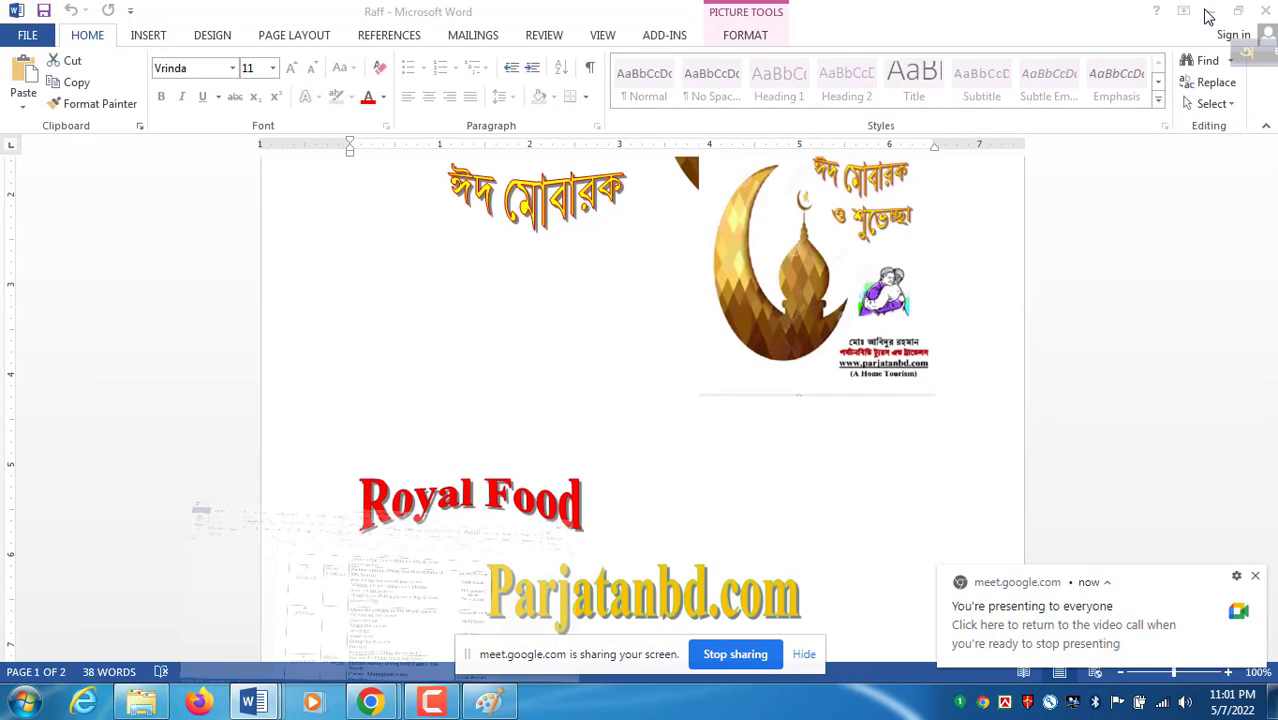
left_click(1211, 12)
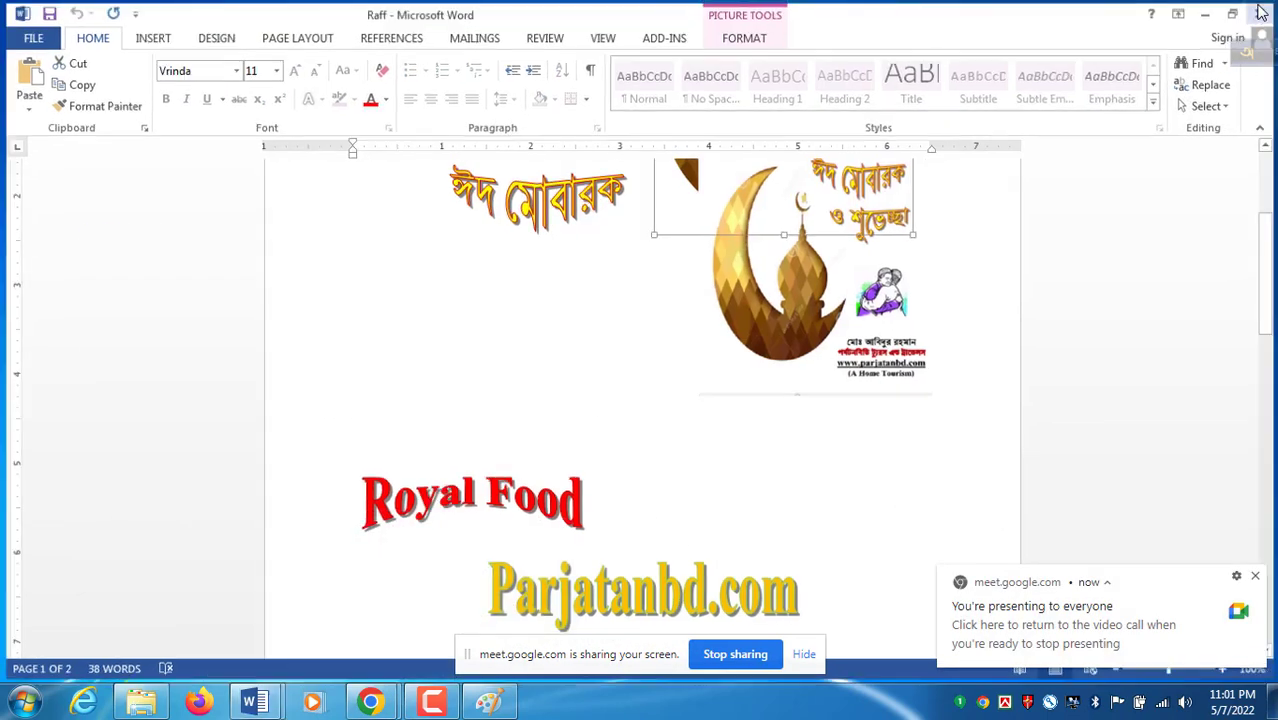
left_click(1006, 88)
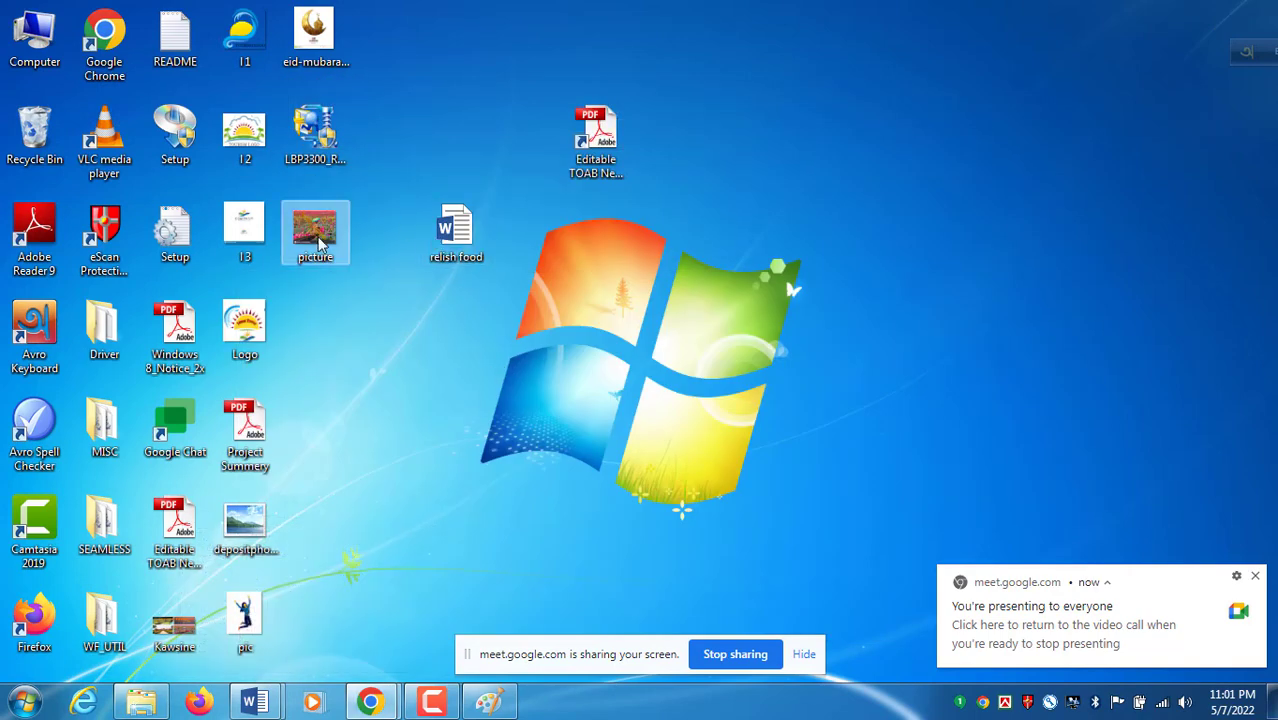
double_click(316, 235)
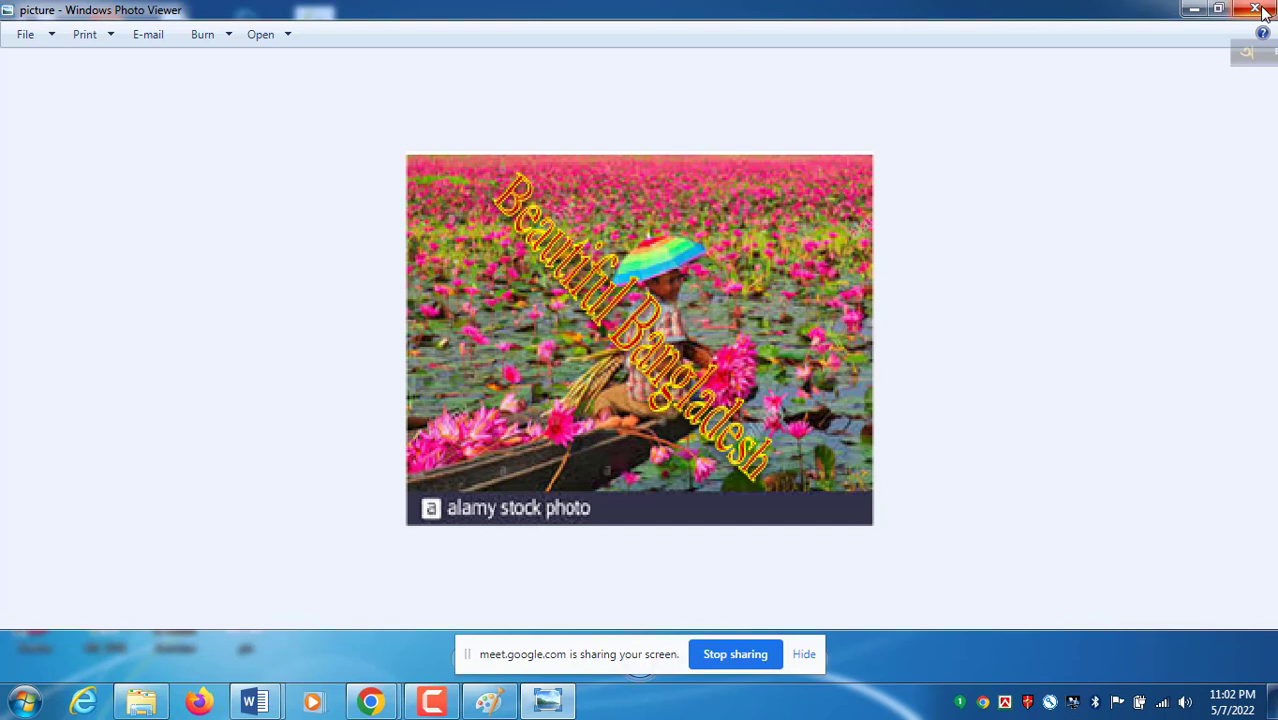
left_click(1262, 11)
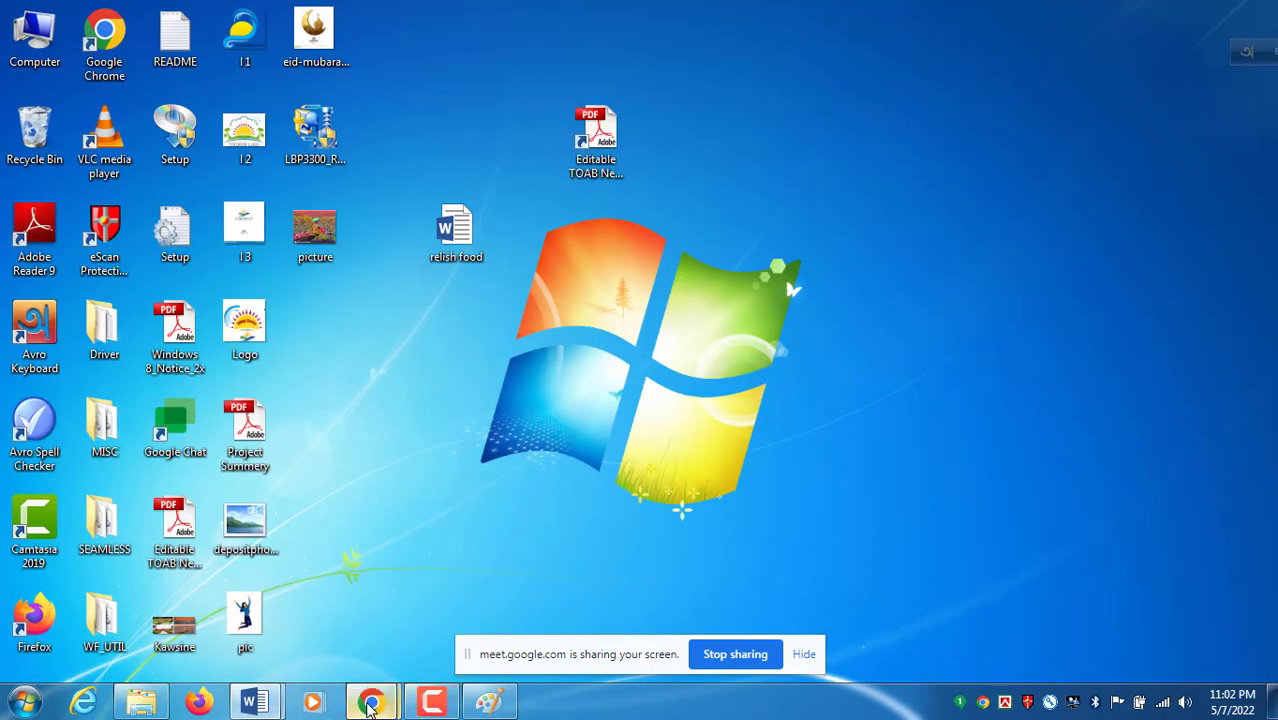
Back in the Word document, move the selected picture and WordArt down the page together and clear the selection
mouse_move(371, 702)
left_click(307, 605)
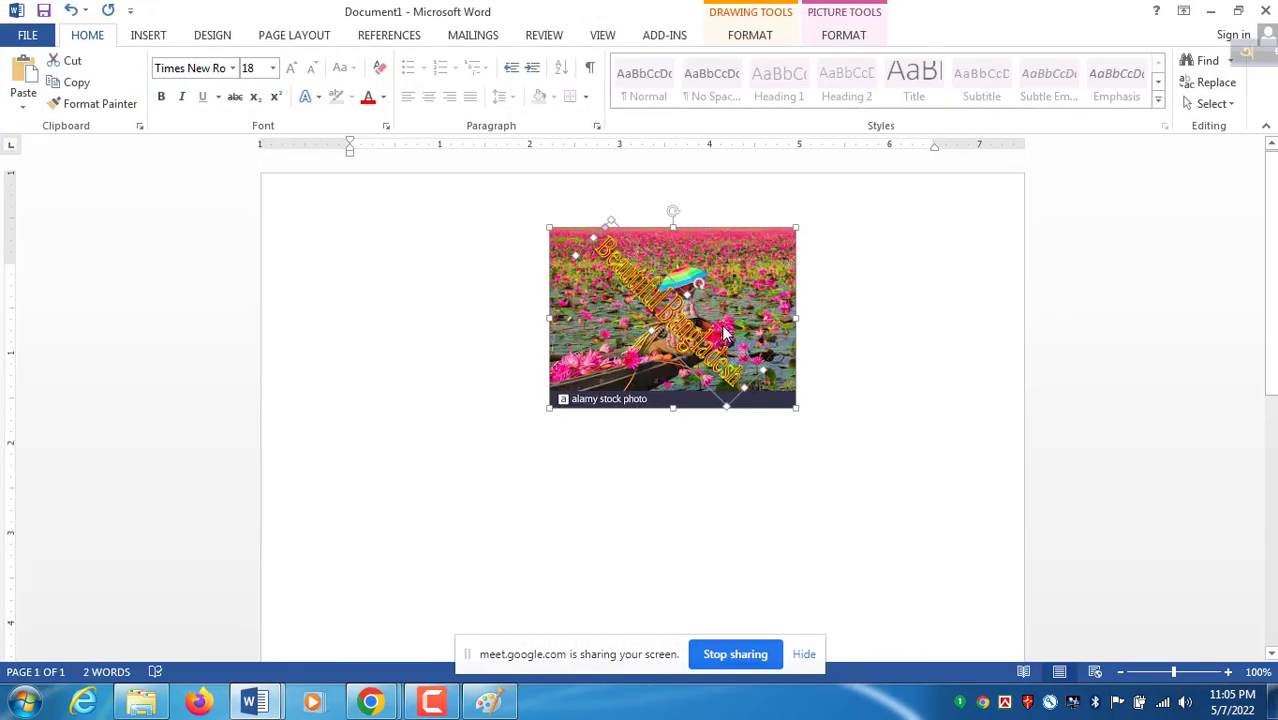
left_click_drag(730, 315, 665, 568)
left_click(773, 423)
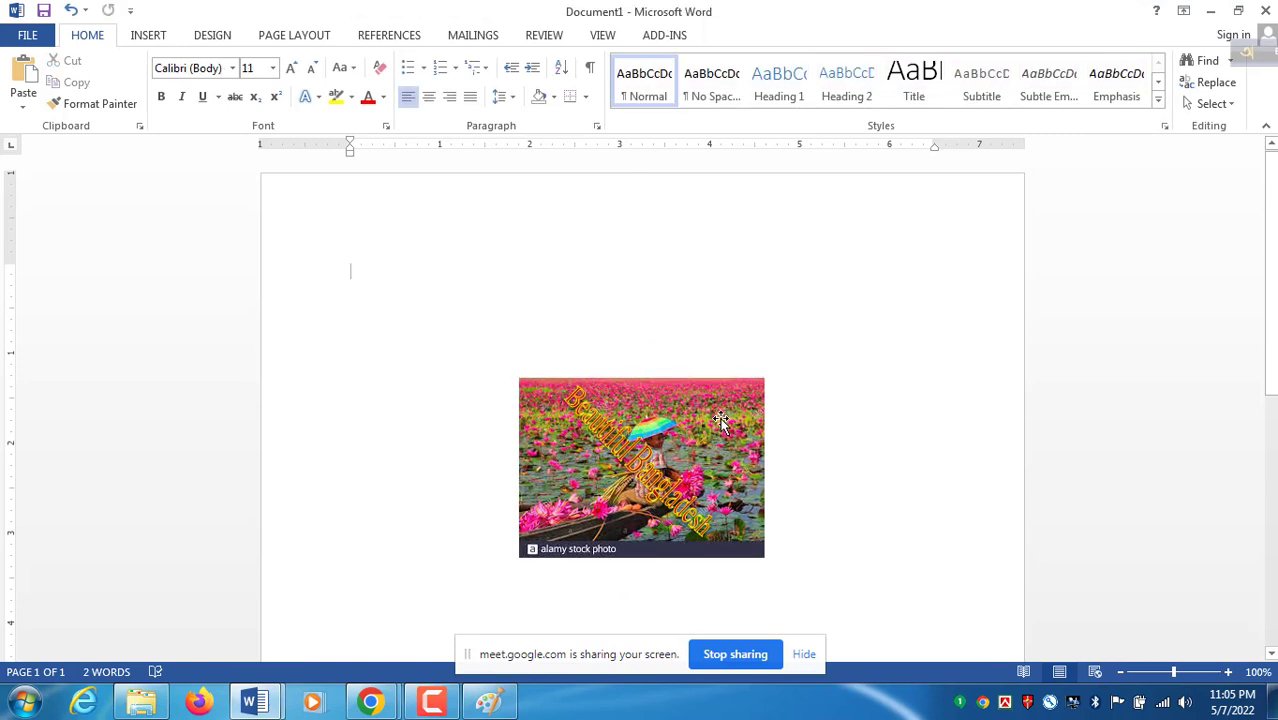
Move the lotus picture to the page's upper left, apart from the WordArt, and insert the sunset picture from the E tourism folder
left_click_drag(719, 420, 535, 245)
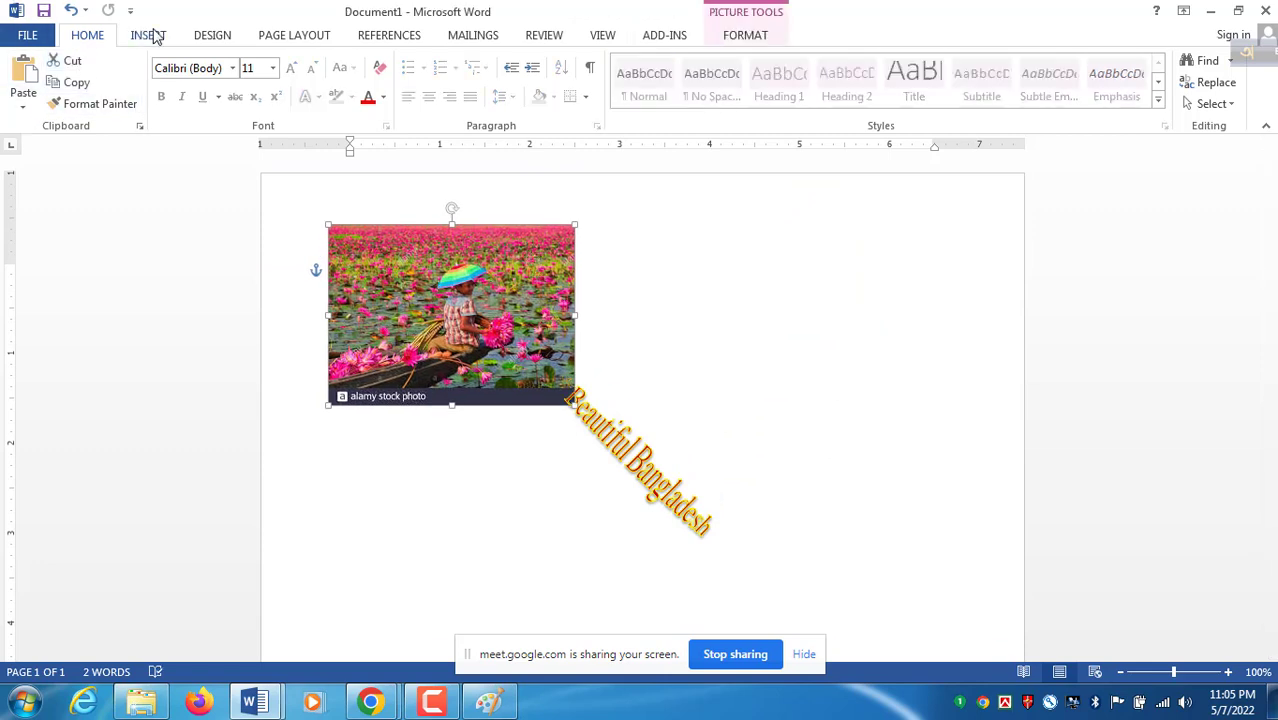
left_click(150, 35)
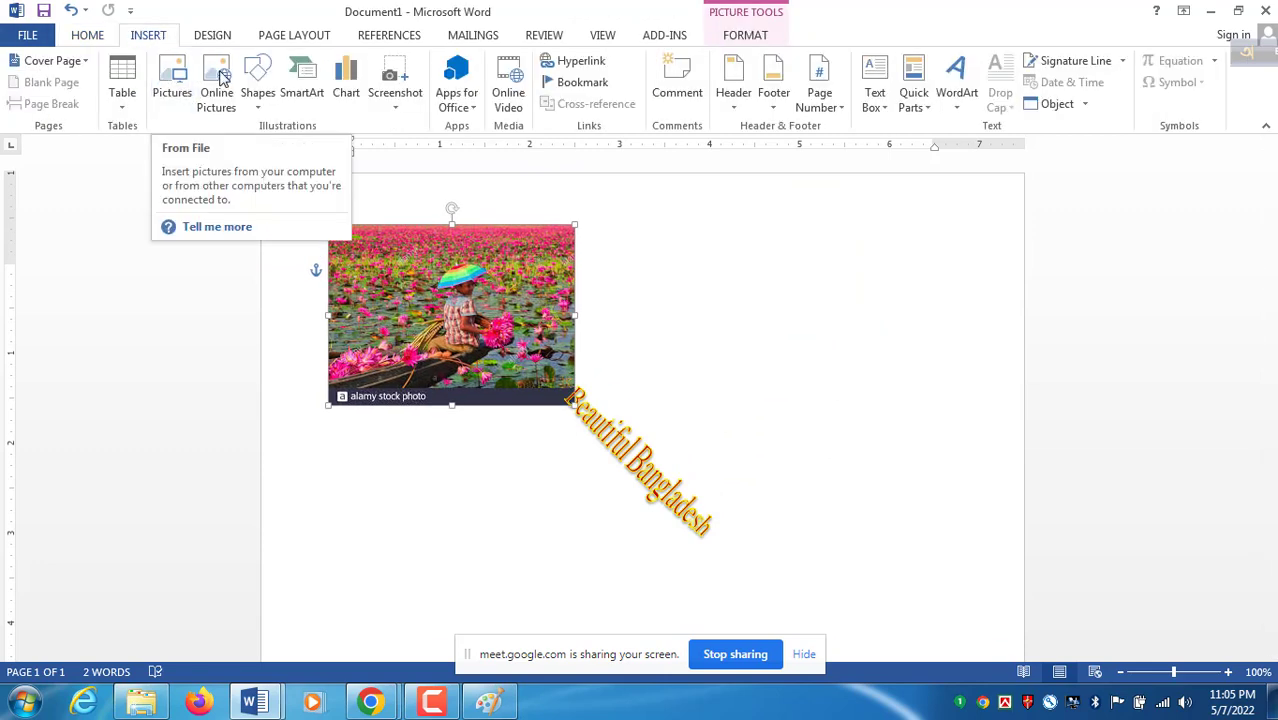
left_click(220, 79)
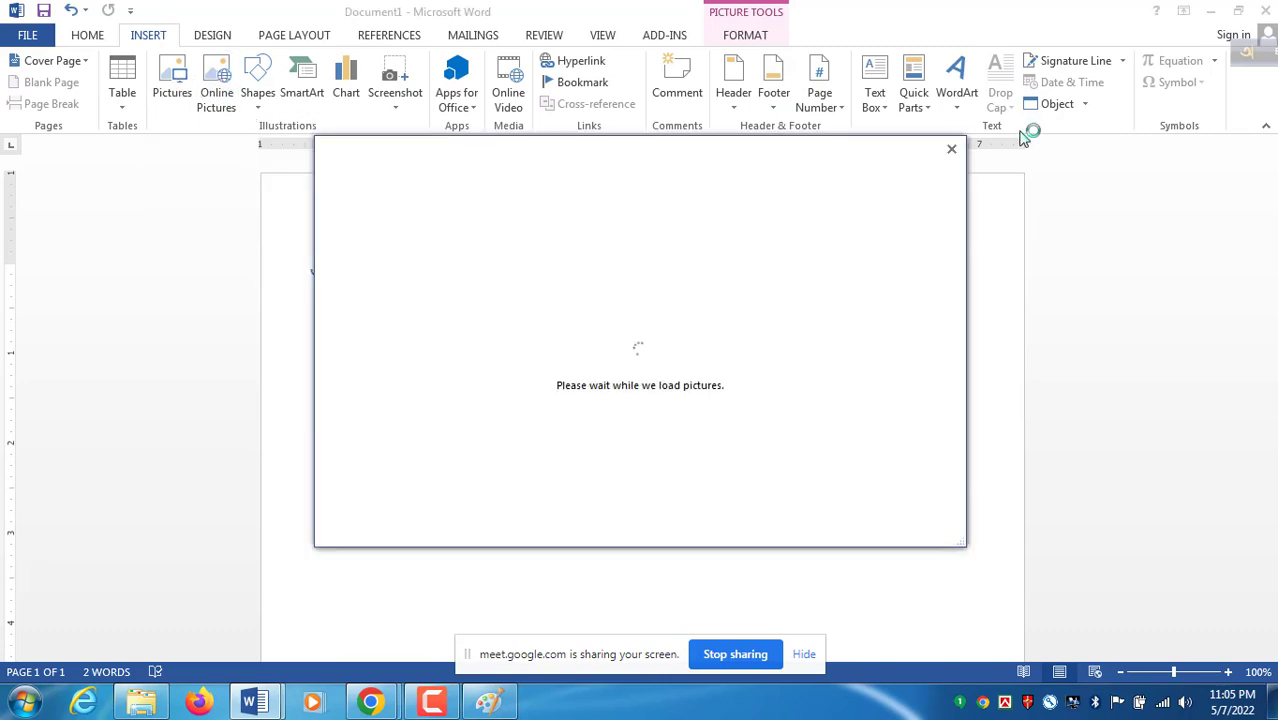
left_click(951, 149)
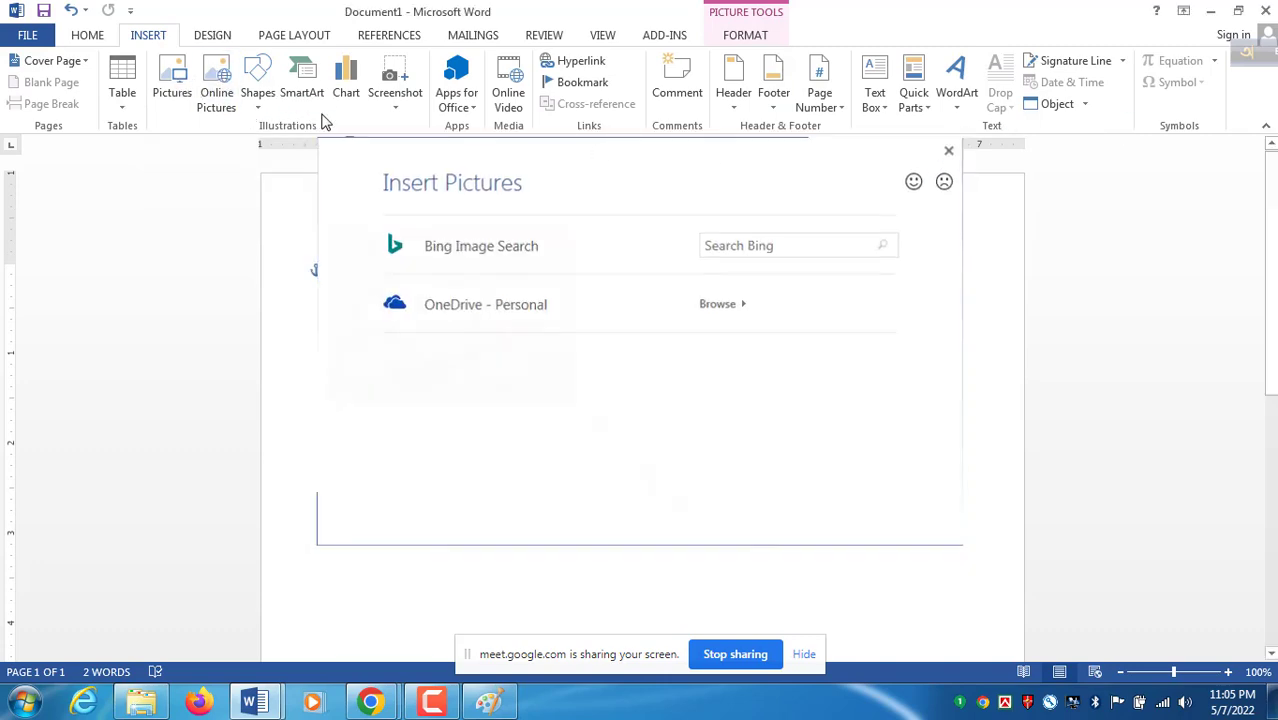
left_click(171, 84)
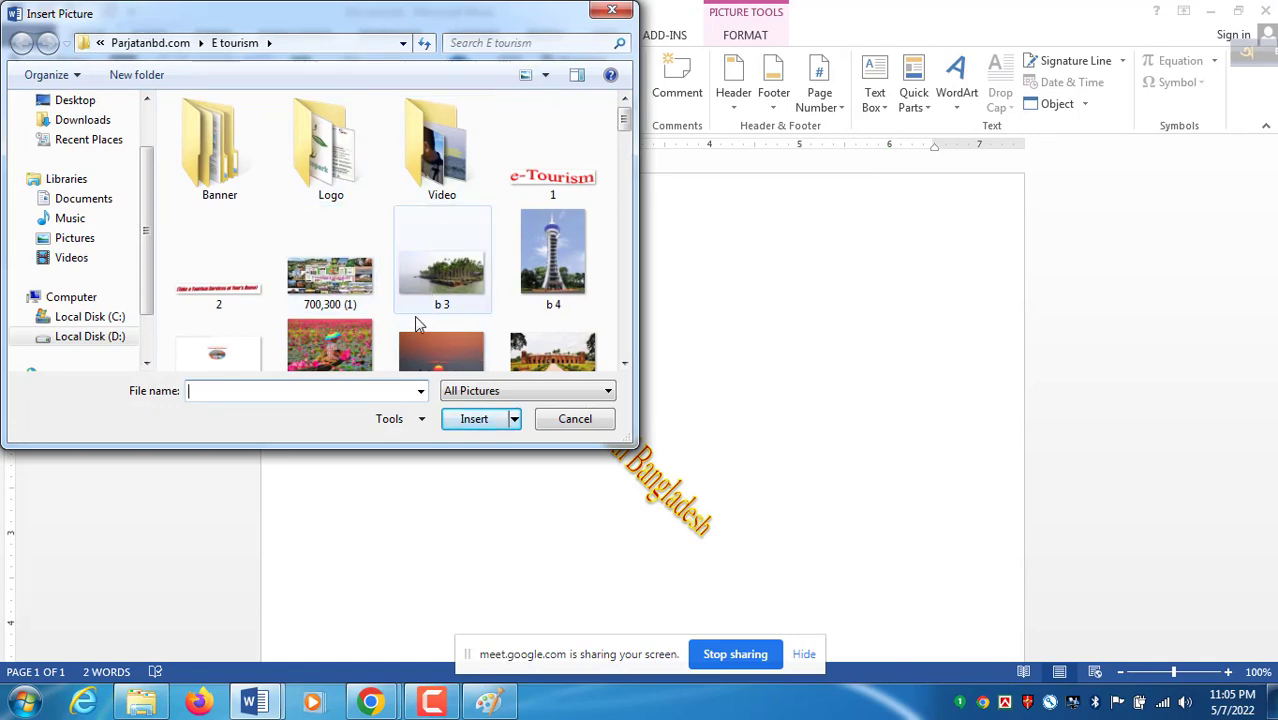
left_click(447, 340)
left_click(472, 418)
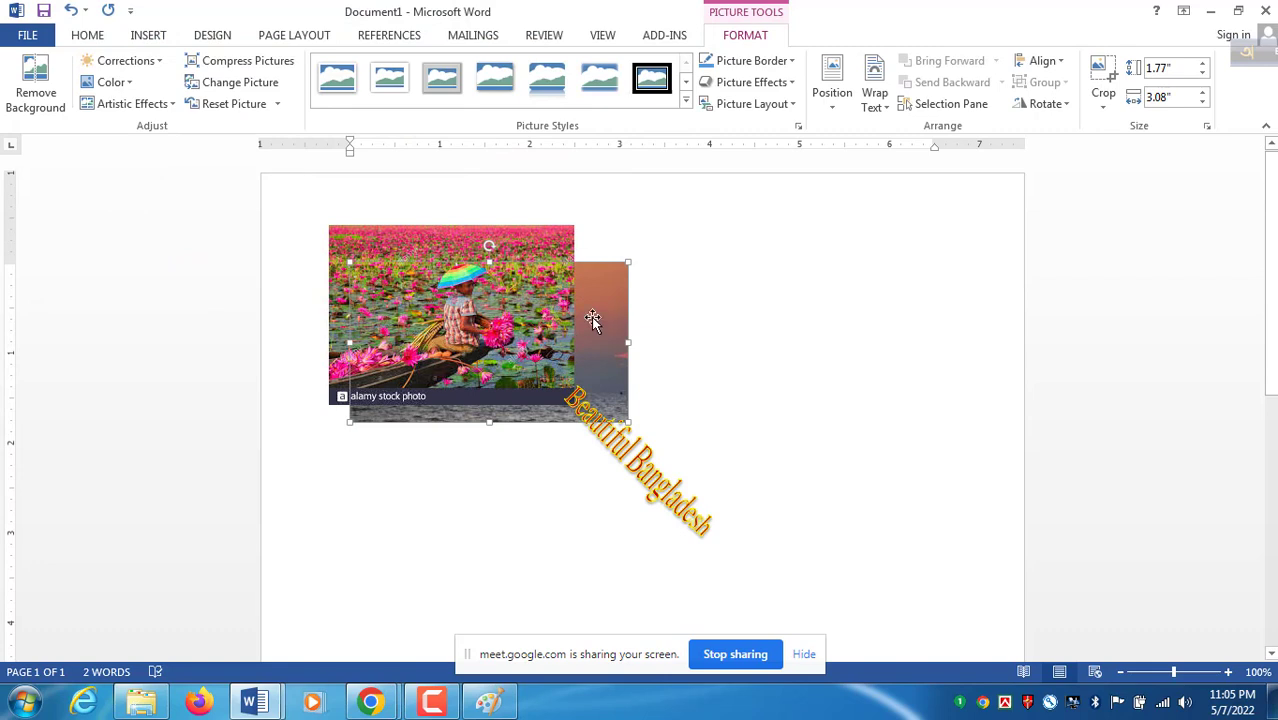
Set the lotus picture's text wrapping to In Front of Text and move it to the page's upper right, off the sunset picture
left_click(487, 310)
right_click(487, 310)
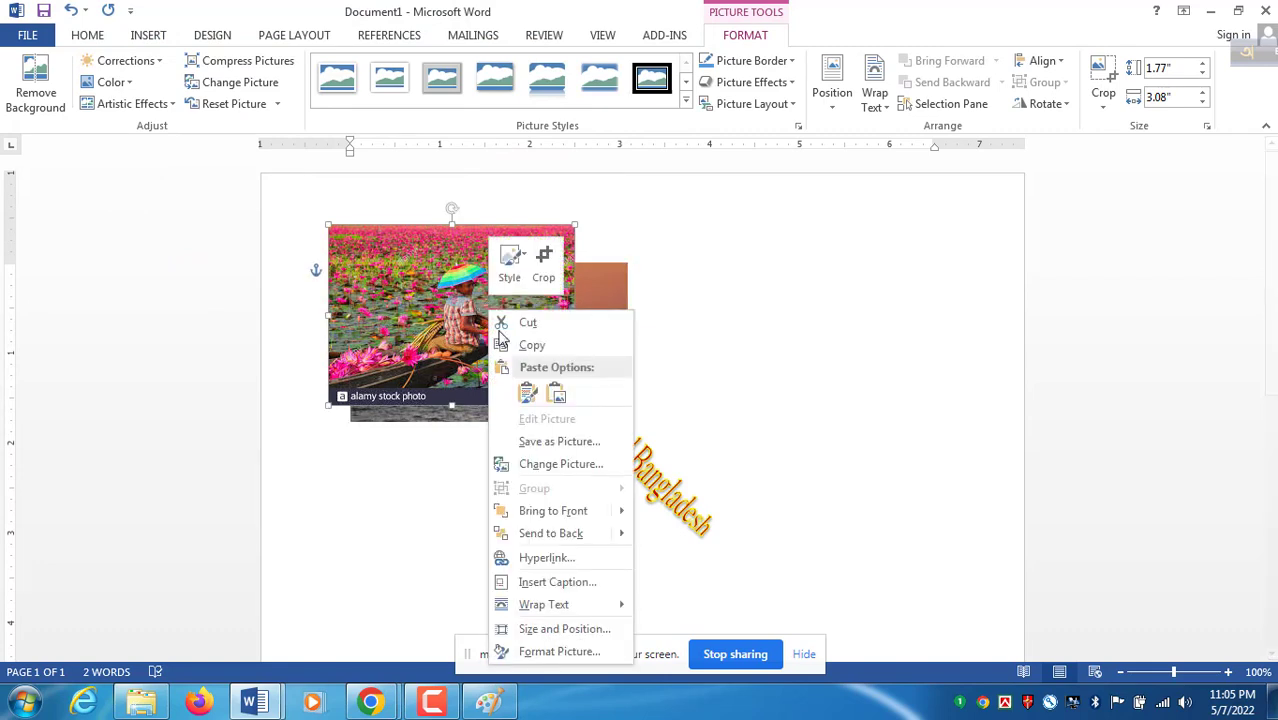
mouse_move(570, 605)
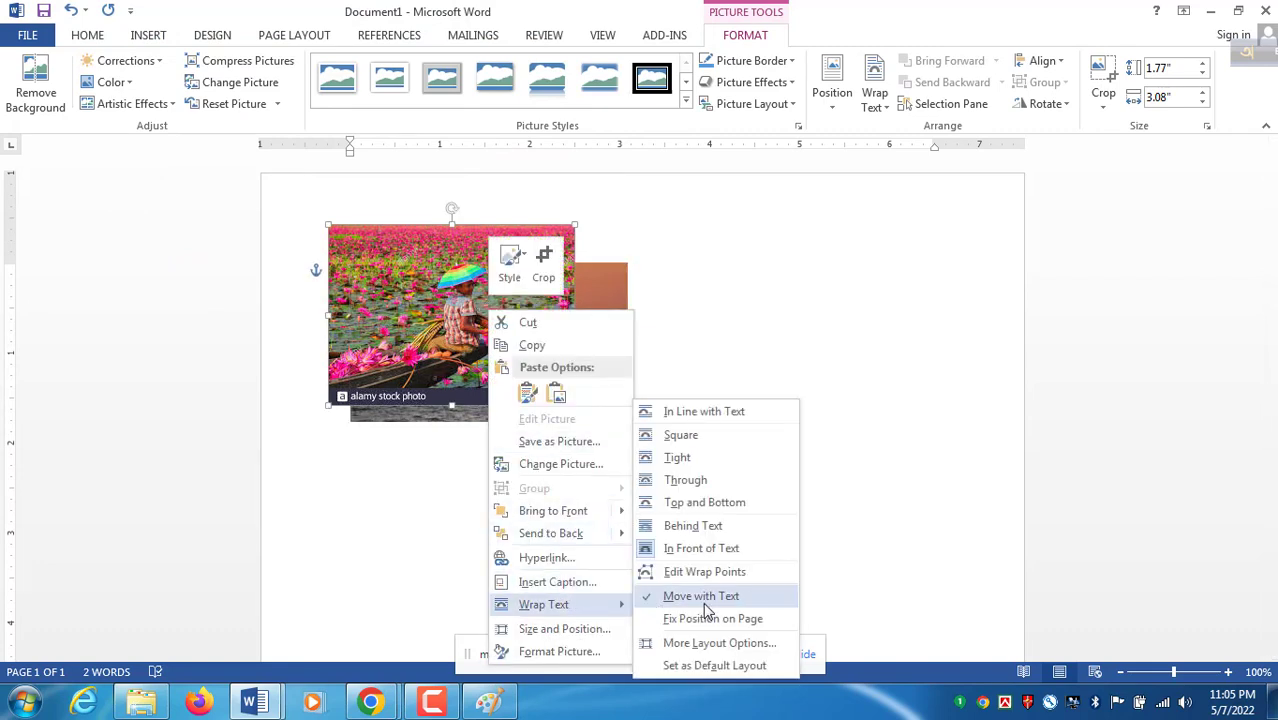
left_click(716, 549)
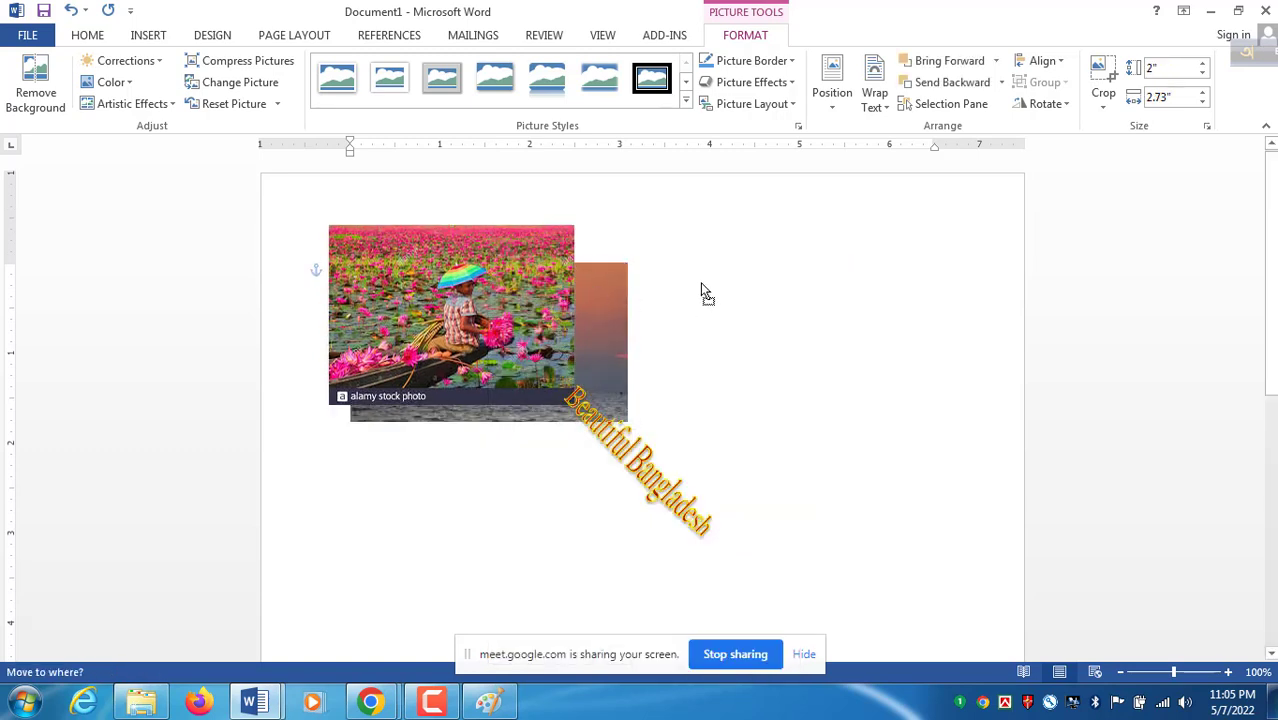
left_click_drag(520, 278, 584, 345)
left_click_drag(802, 296, 920, 291)
Insert the brick mosque picture from the E tourism folder and set its text wrapping to In Front of Text
left_click(150, 37)
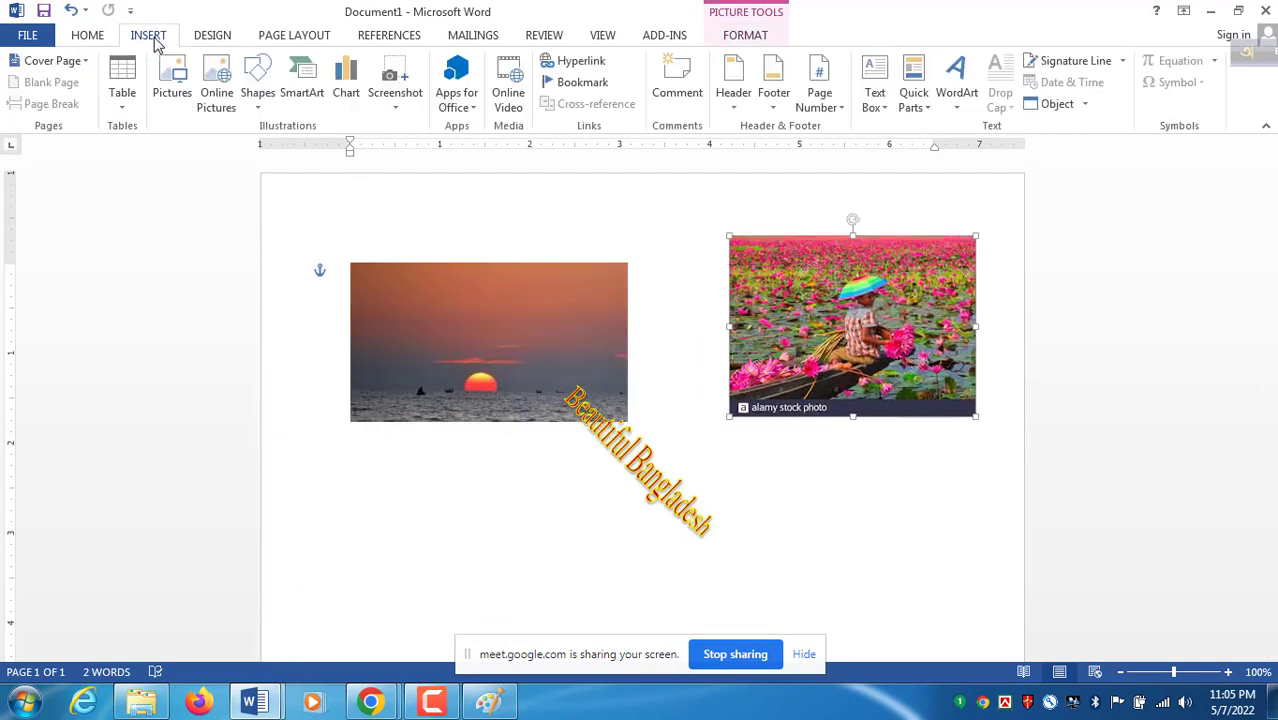
left_click(170, 75)
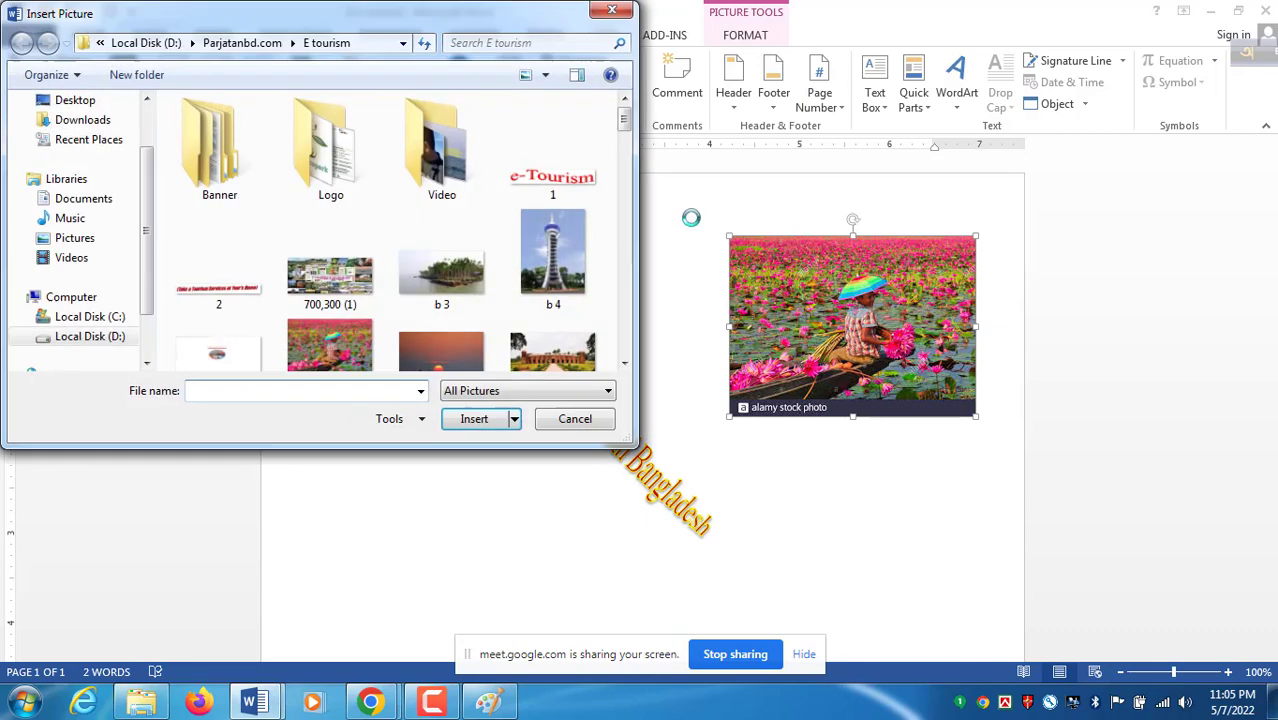
left_click(501, 418)
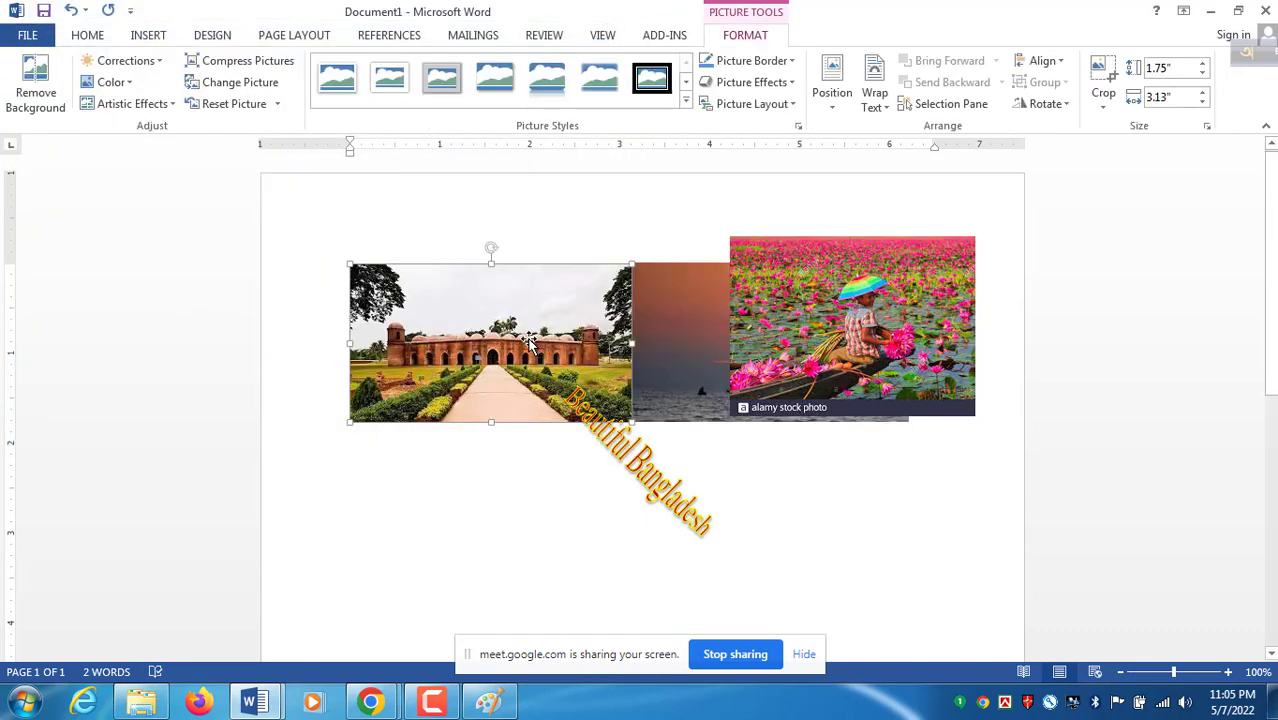
right_click(528, 341)
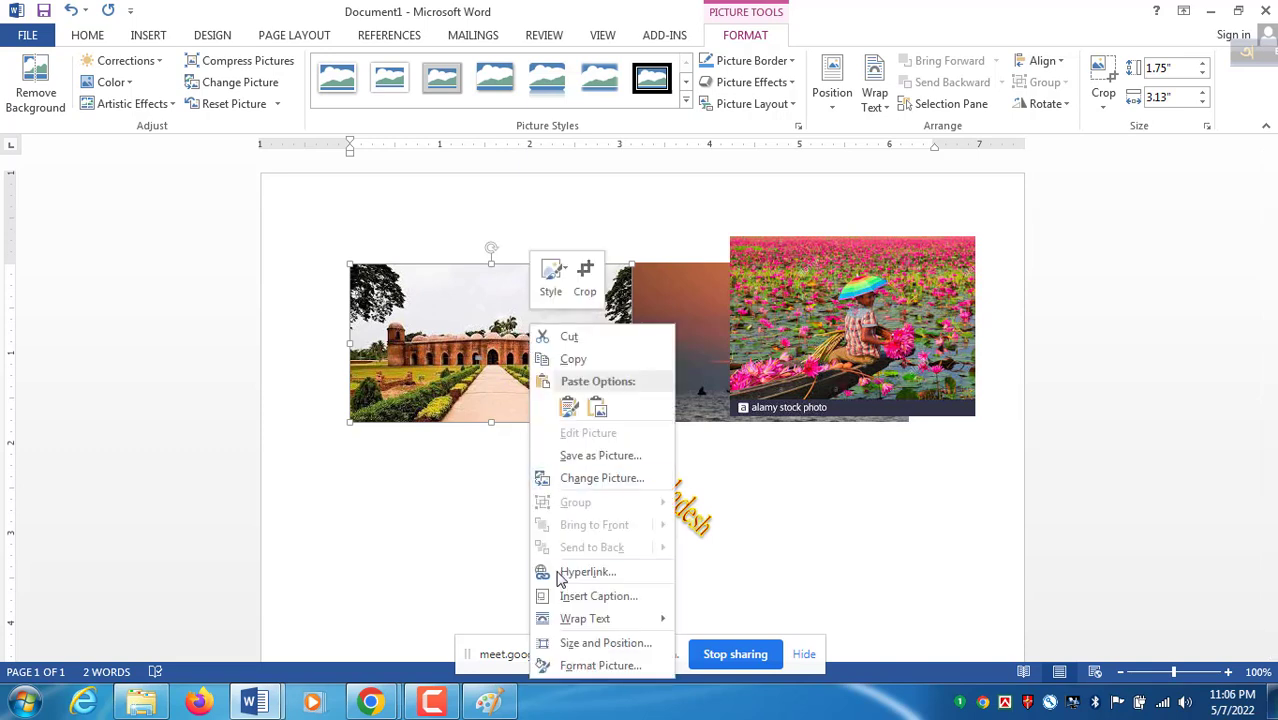
mouse_move(597, 622)
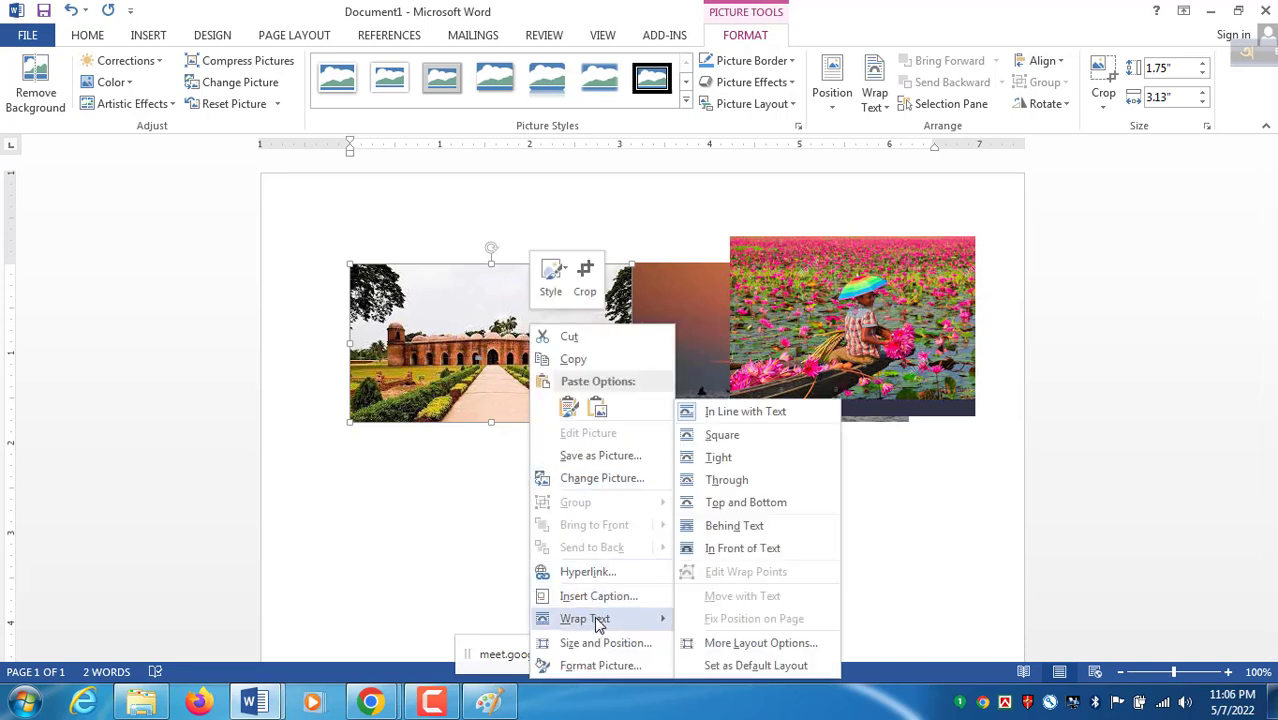
left_click(740, 548)
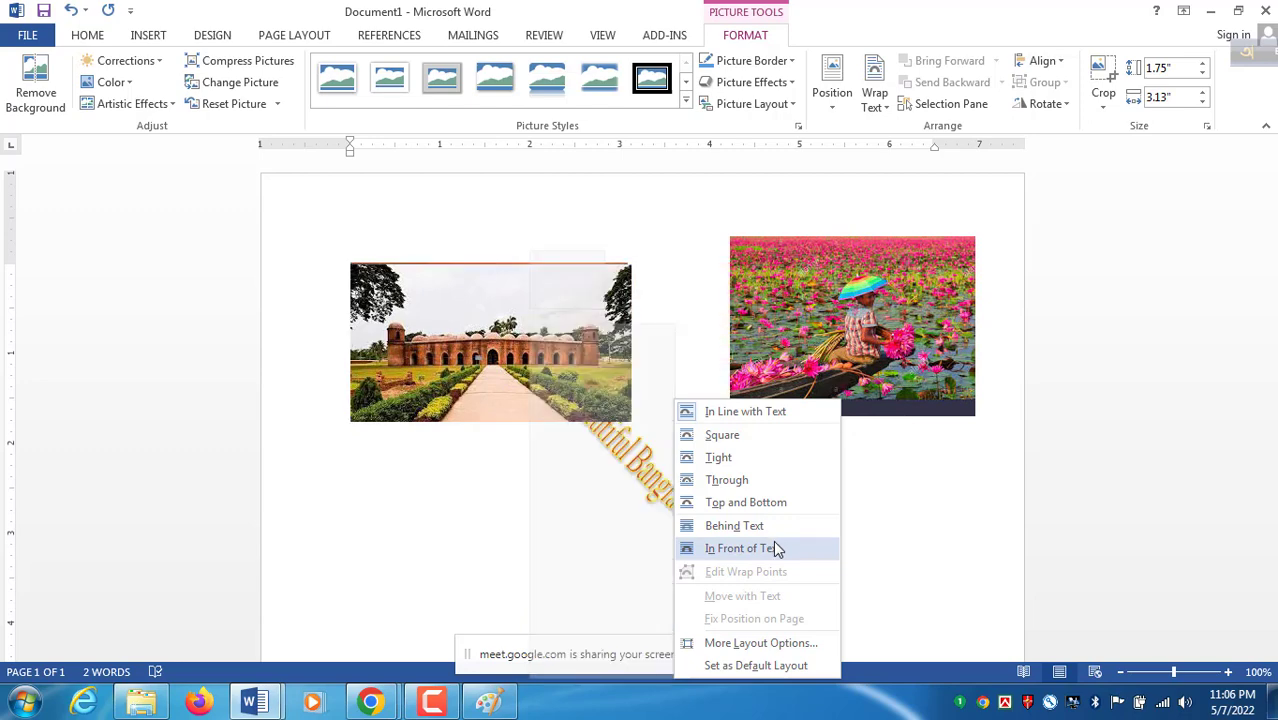
Move the mosque picture below the sunset picture and the "Beautiful Bangladesh" WordArt to the page's lower right
left_click_drag(499, 320, 499, 519)
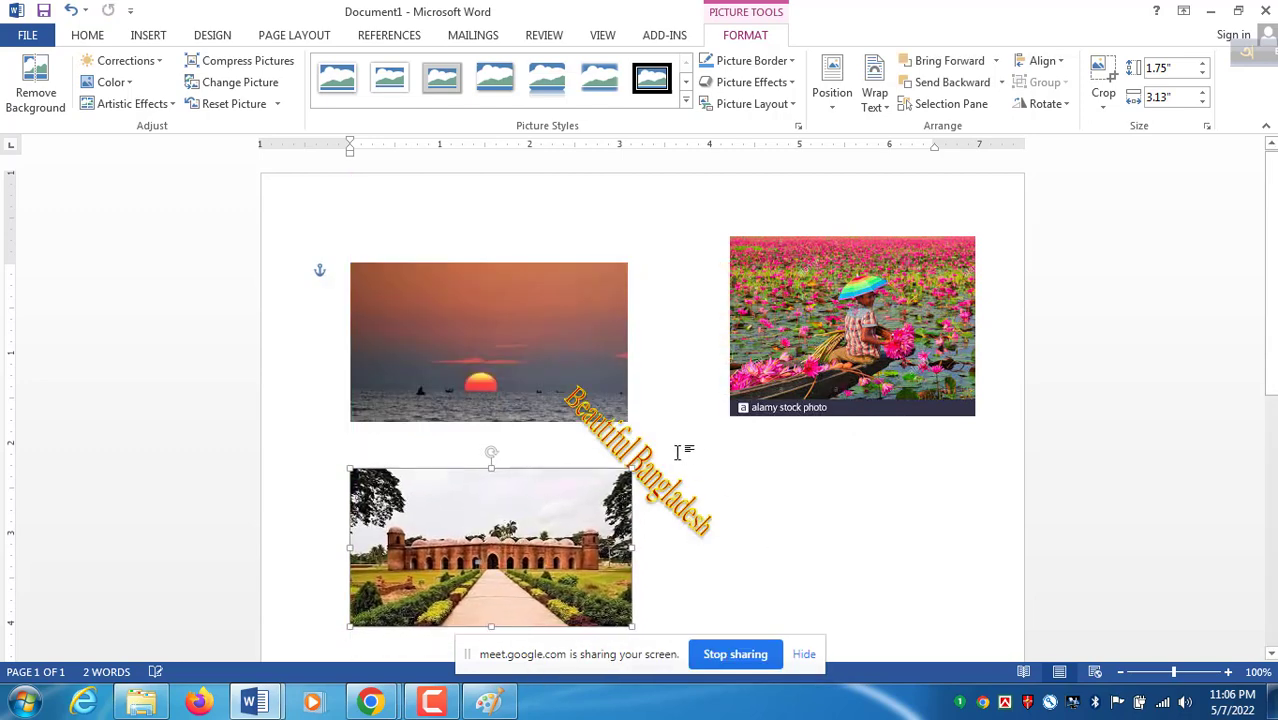
left_click(656, 450)
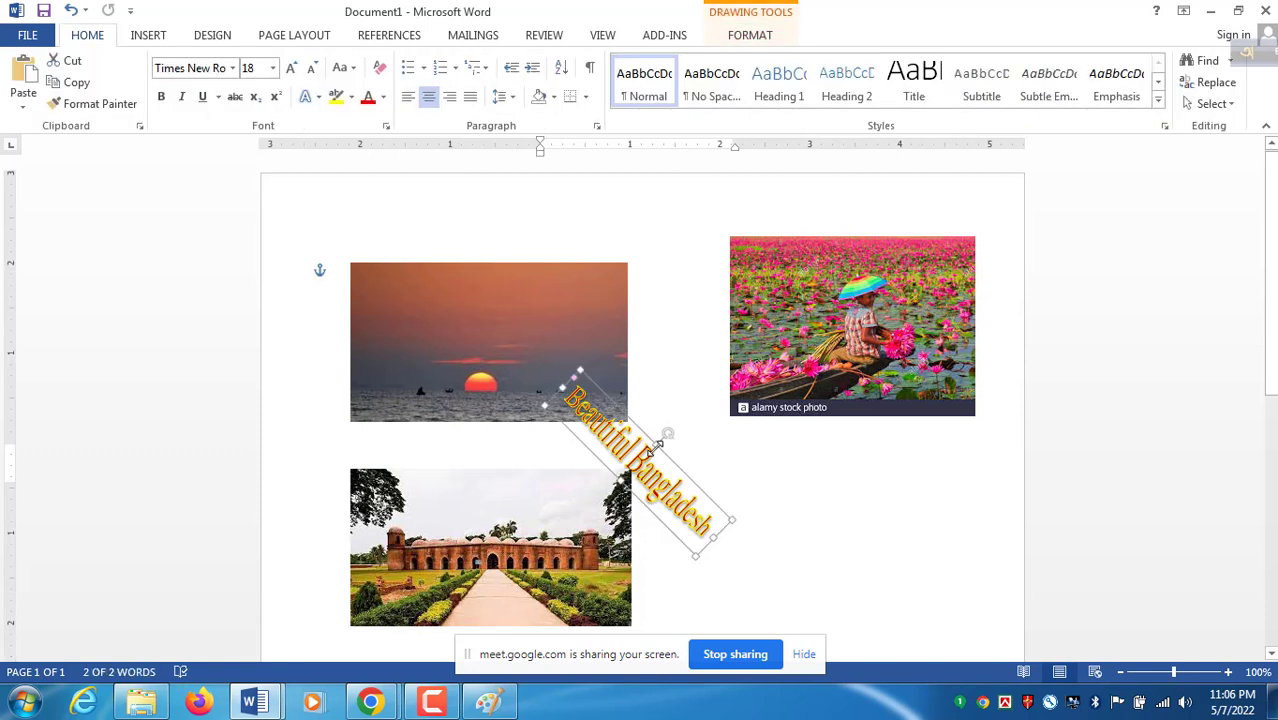
left_click_drag(665, 453, 943, 565)
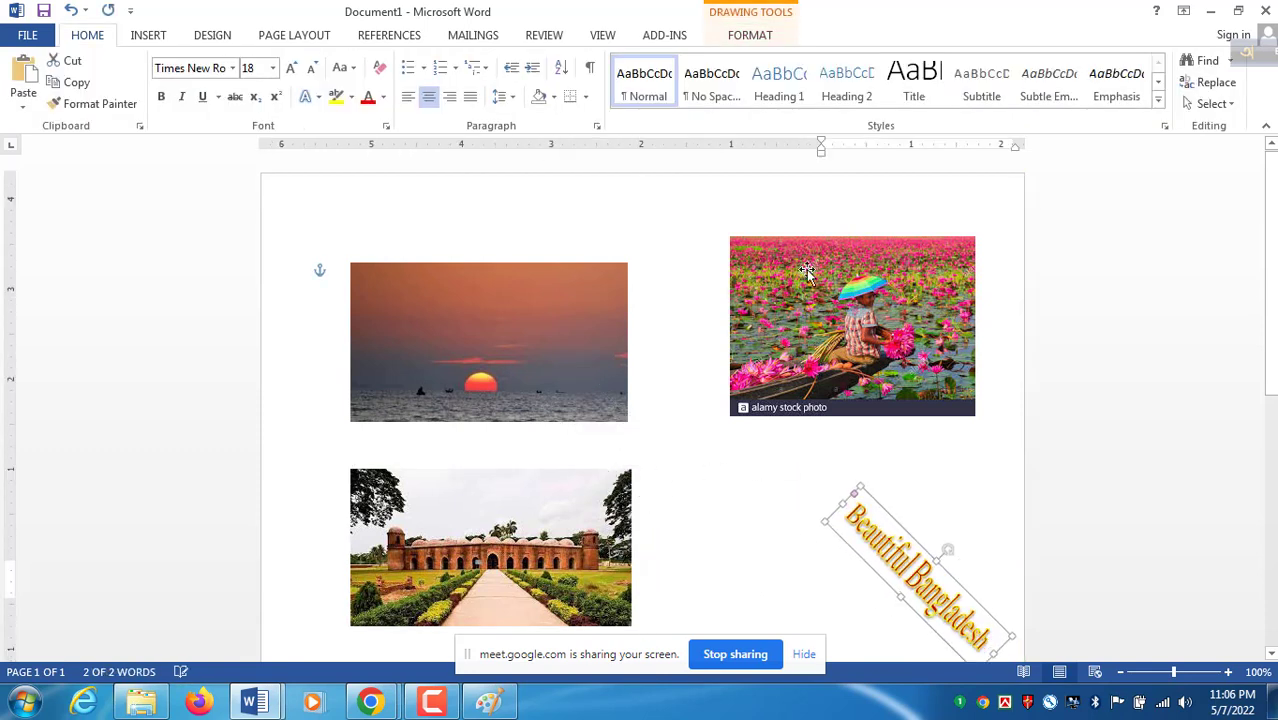
Set the sunset picture's text wrapping to In Front of Text and move it up along the left margin
left_click_drag(475, 305, 390, 229)
left_click_drag(505, 371, 504, 341)
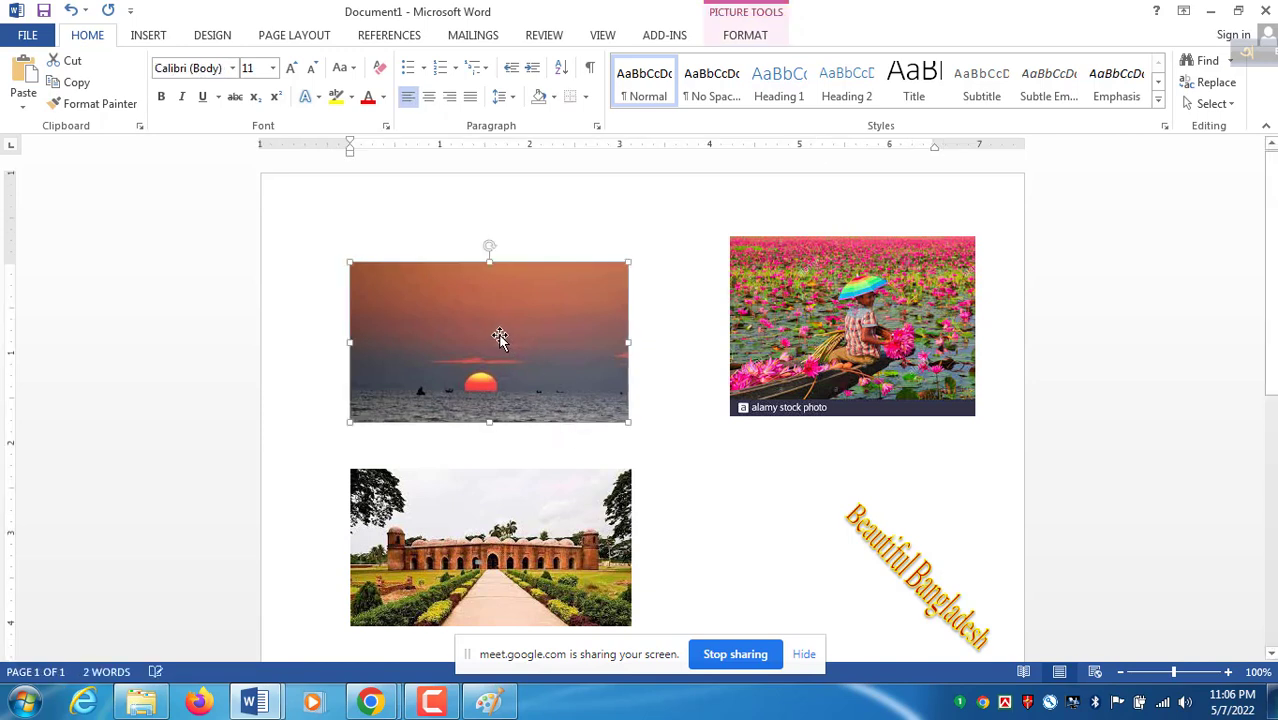
right_click(497, 334)
mouse_move(592, 626)
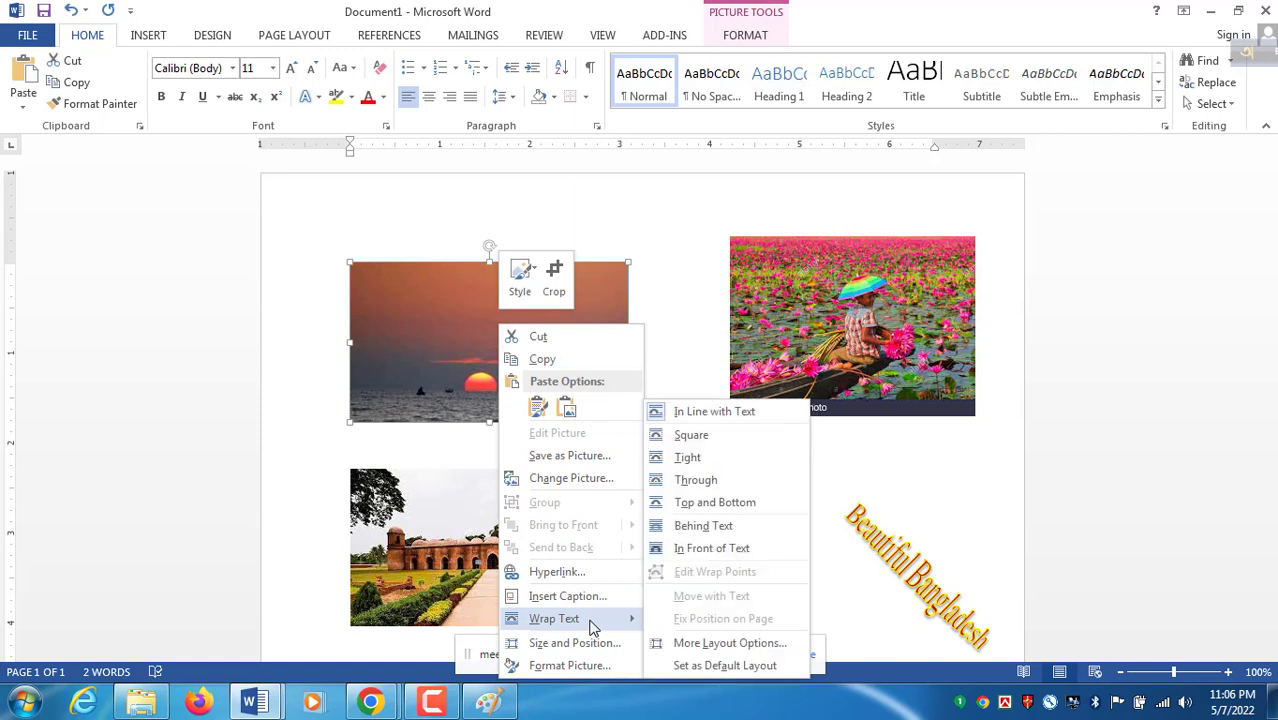
left_click(716, 552)
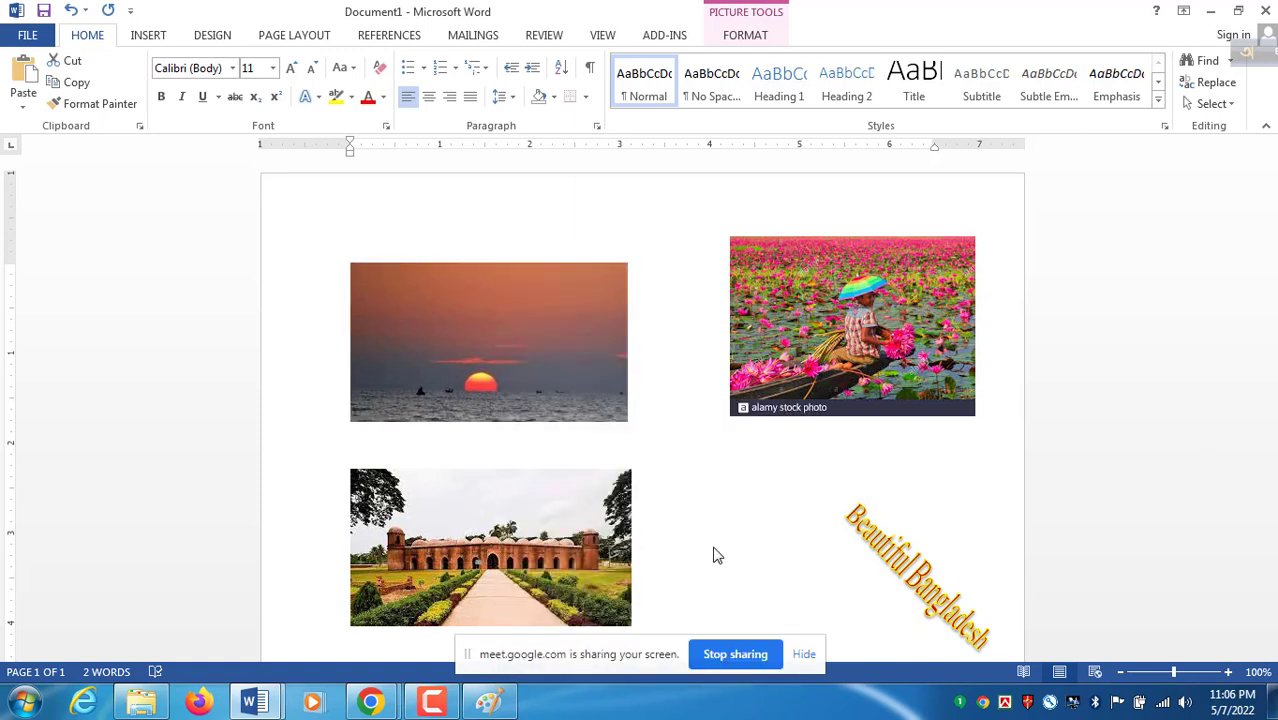
left_click(605, 288)
left_click_drag(542, 308, 536, 257)
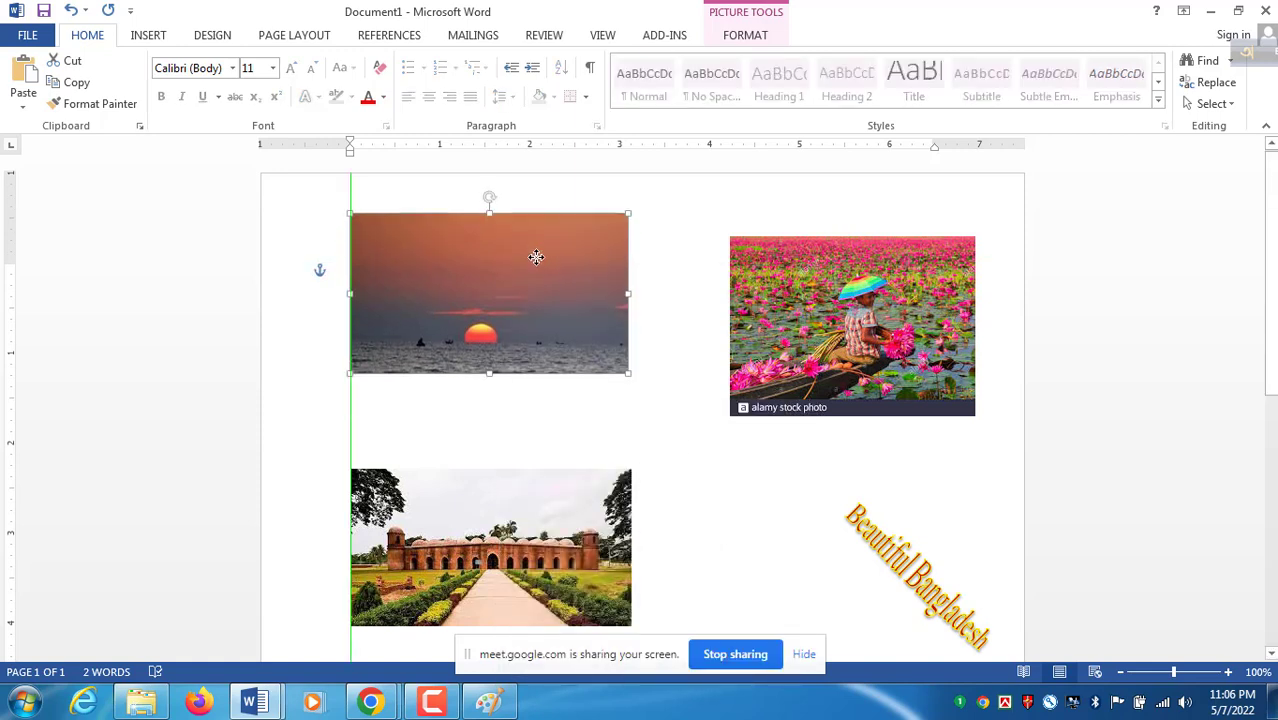
Resize the lotus picture to match the sunset picture by overlapping them, and move the sunset picture directly to its right
left_click_drag(866, 302, 493, 281)
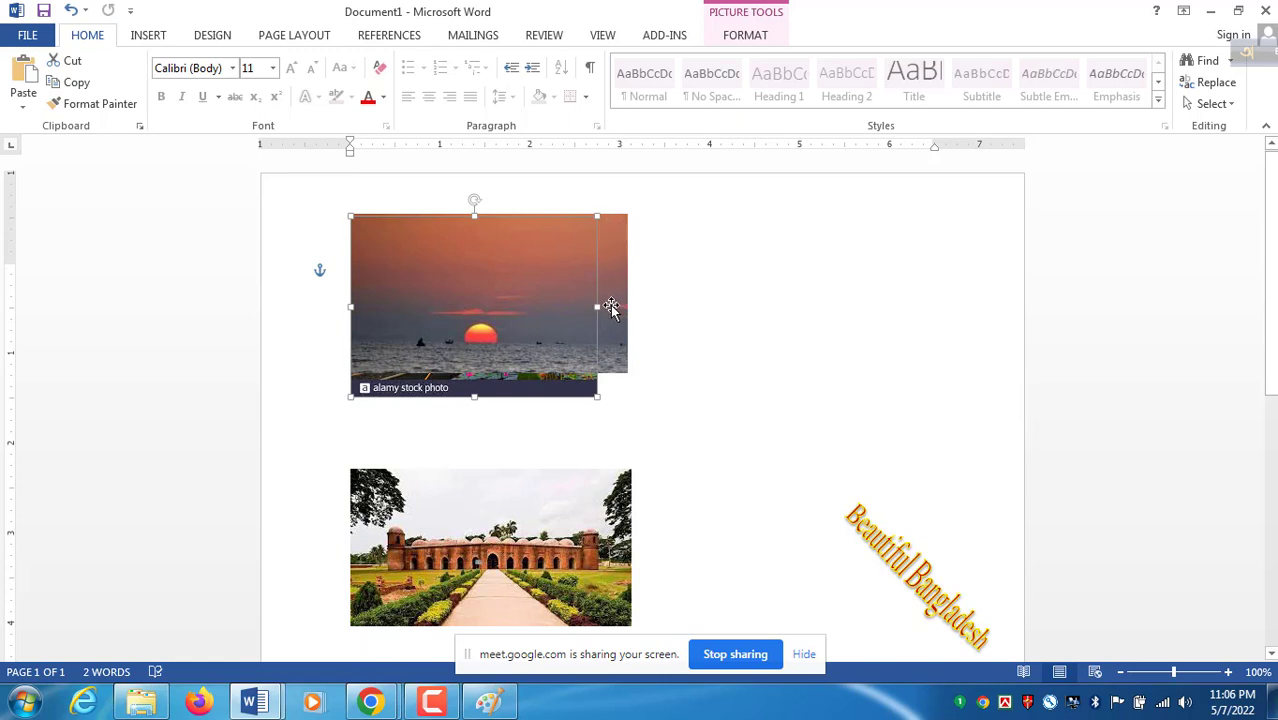
left_click_drag(600, 309, 627, 307)
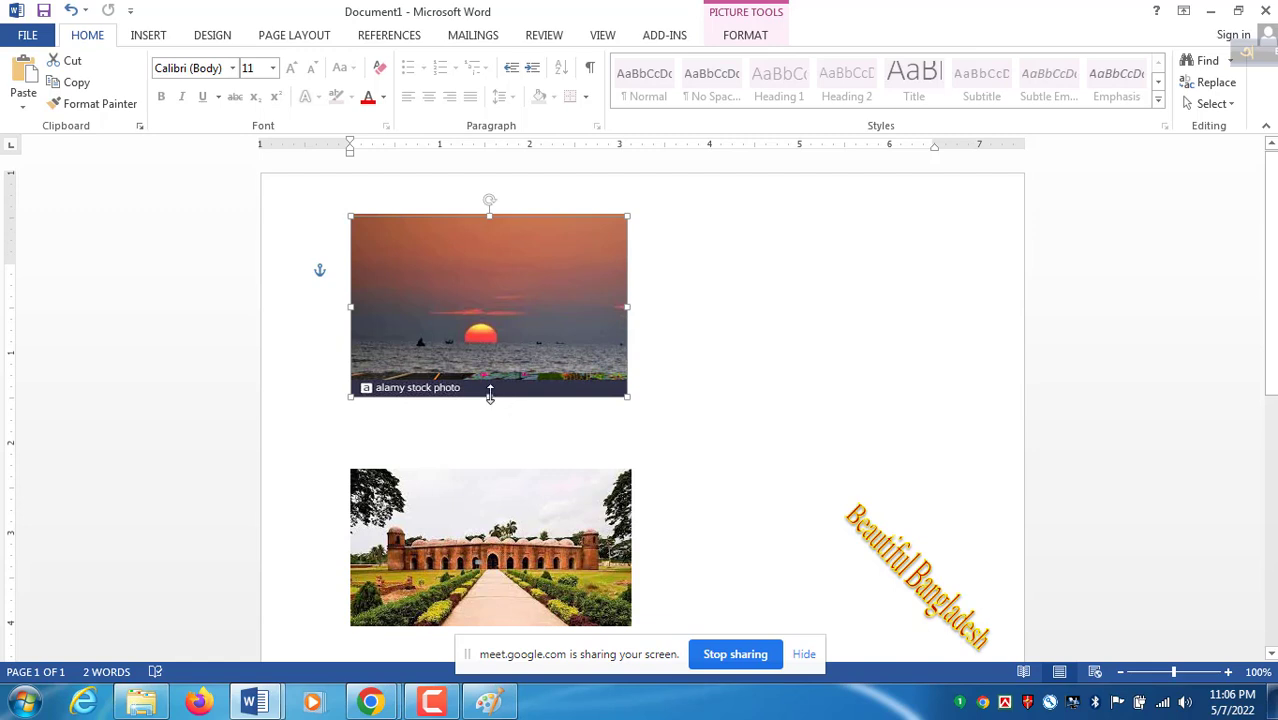
left_click_drag(489, 395, 494, 371)
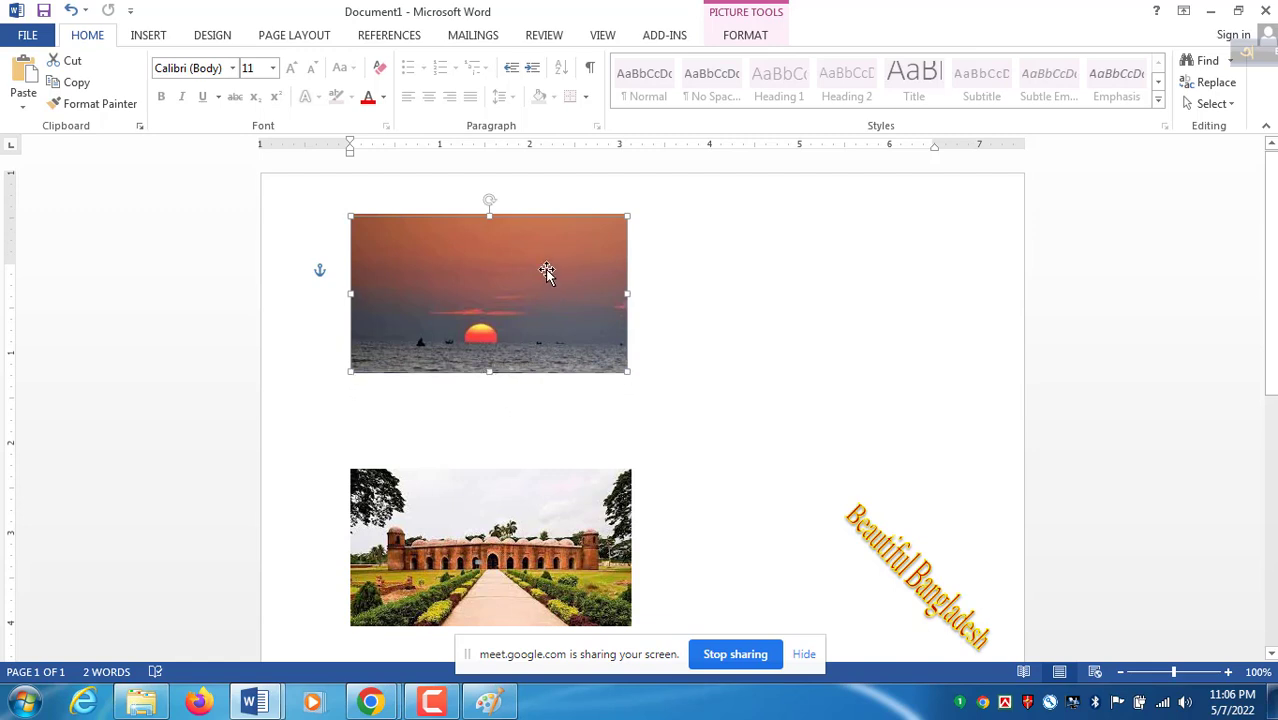
left_click_drag(539, 274, 827, 268)
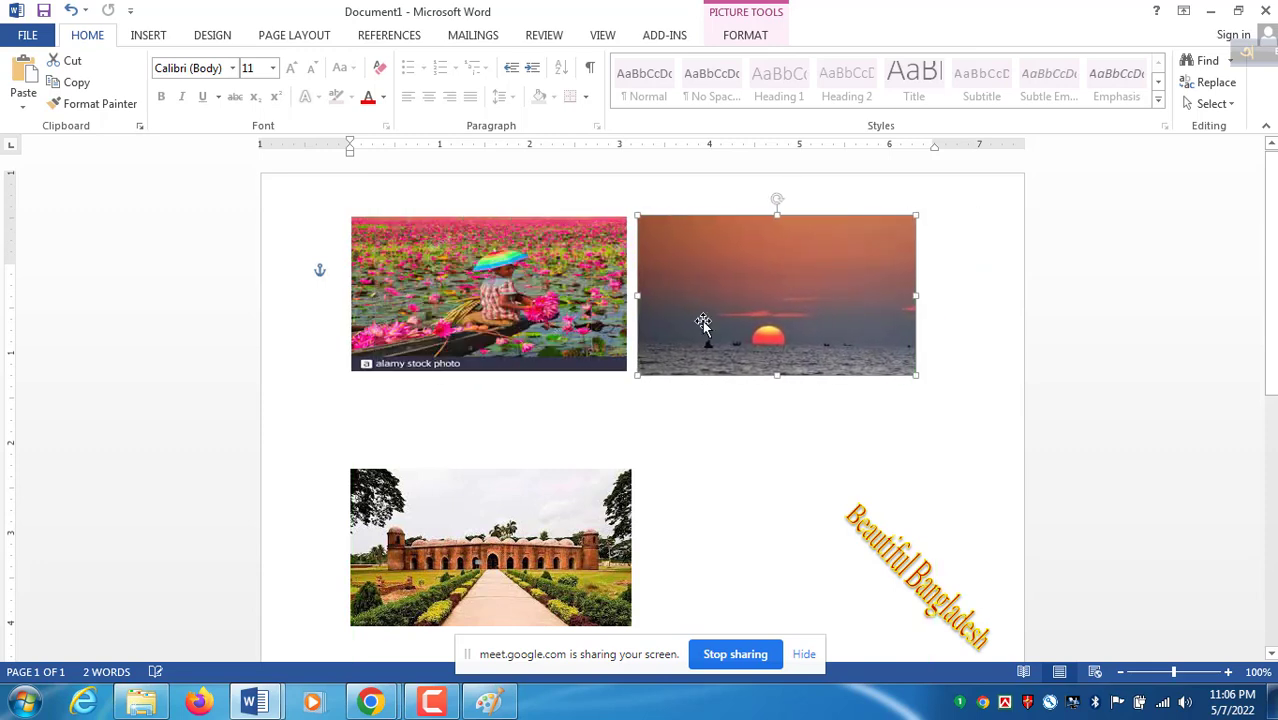
Shrink the lotus picture to about half its size and match the sunset picture to it, placed directly on its right
left_click(600, 342)
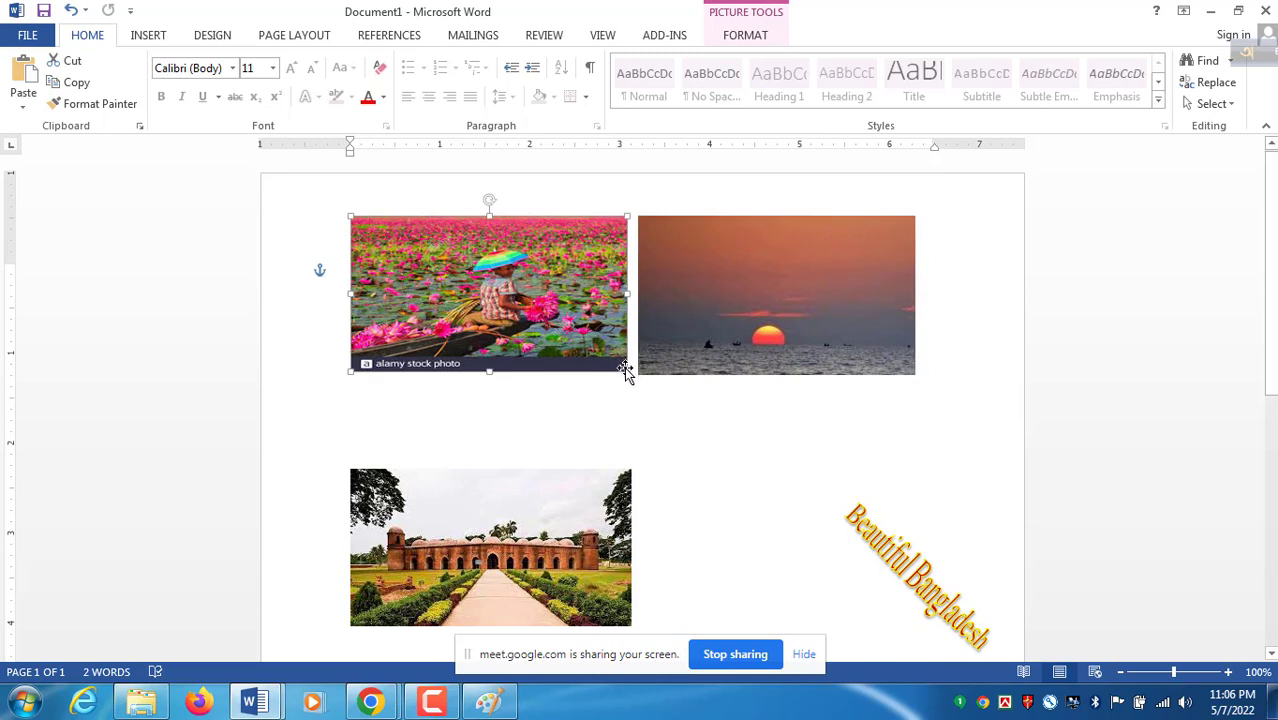
left_click_drag(615, 372, 408, 297)
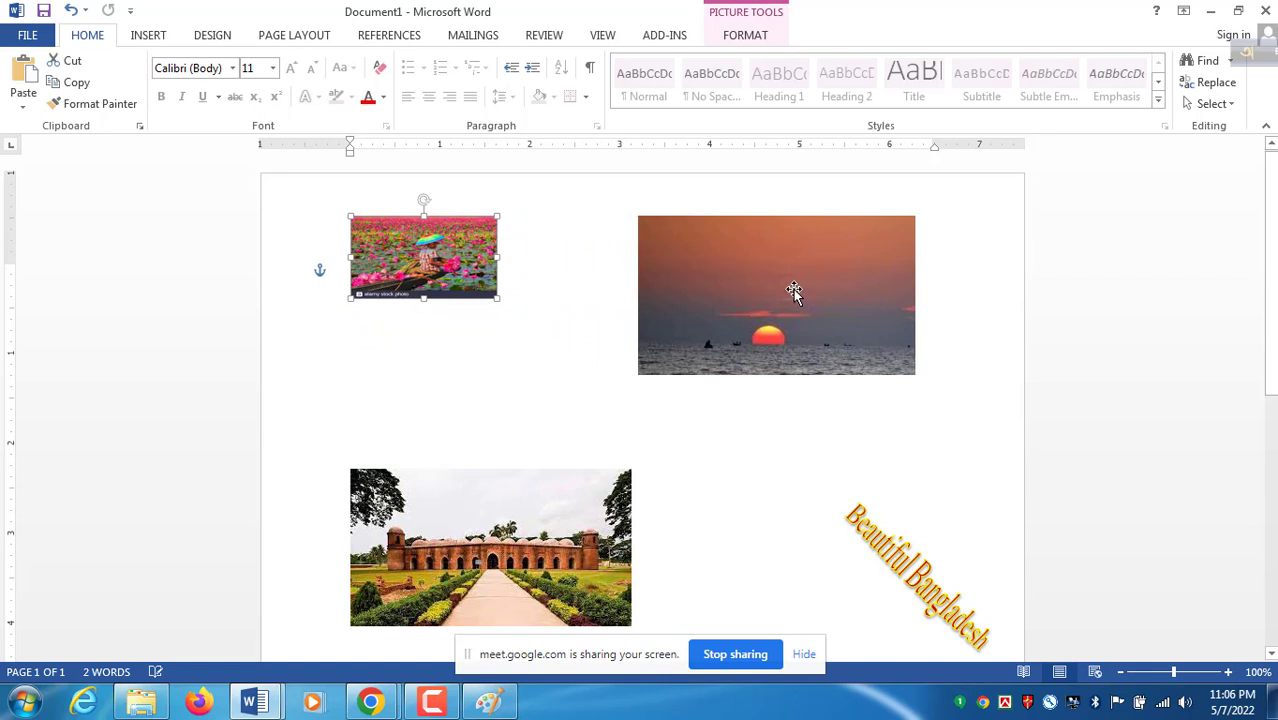
left_click_drag(772, 279, 493, 287)
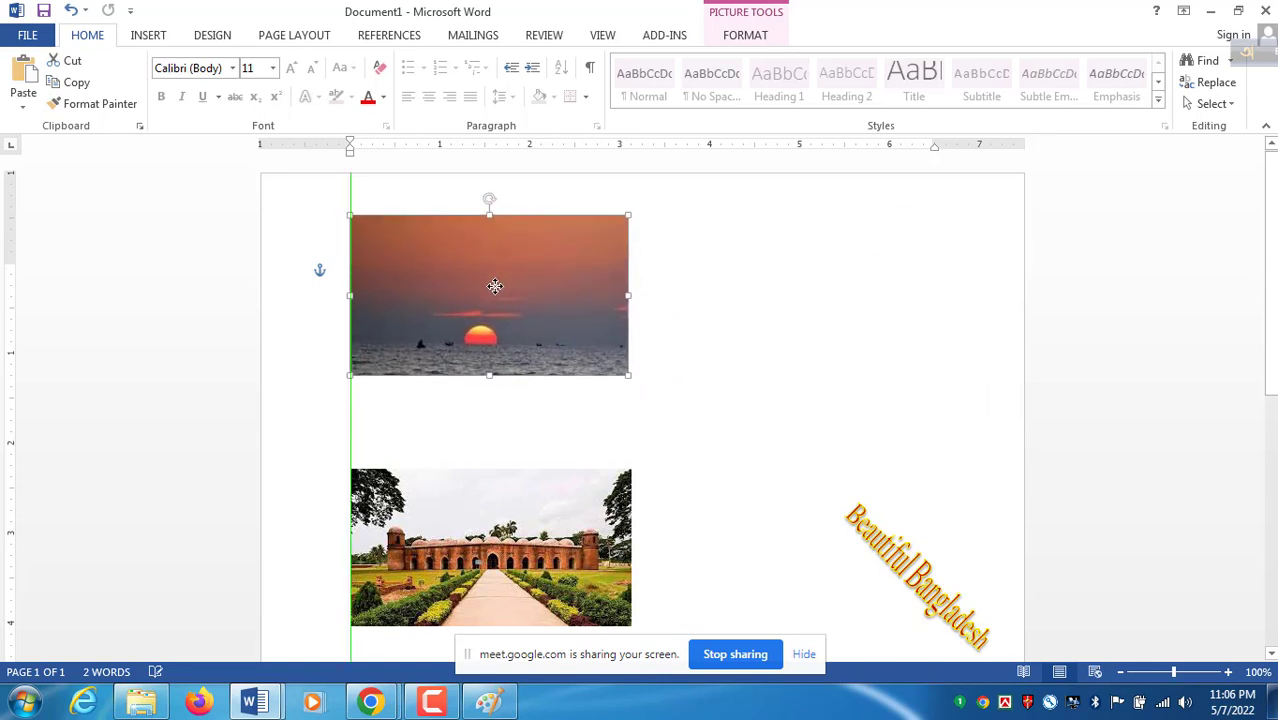
left_click_drag(624, 296, 500, 297)
left_click_drag(424, 374, 612, 259)
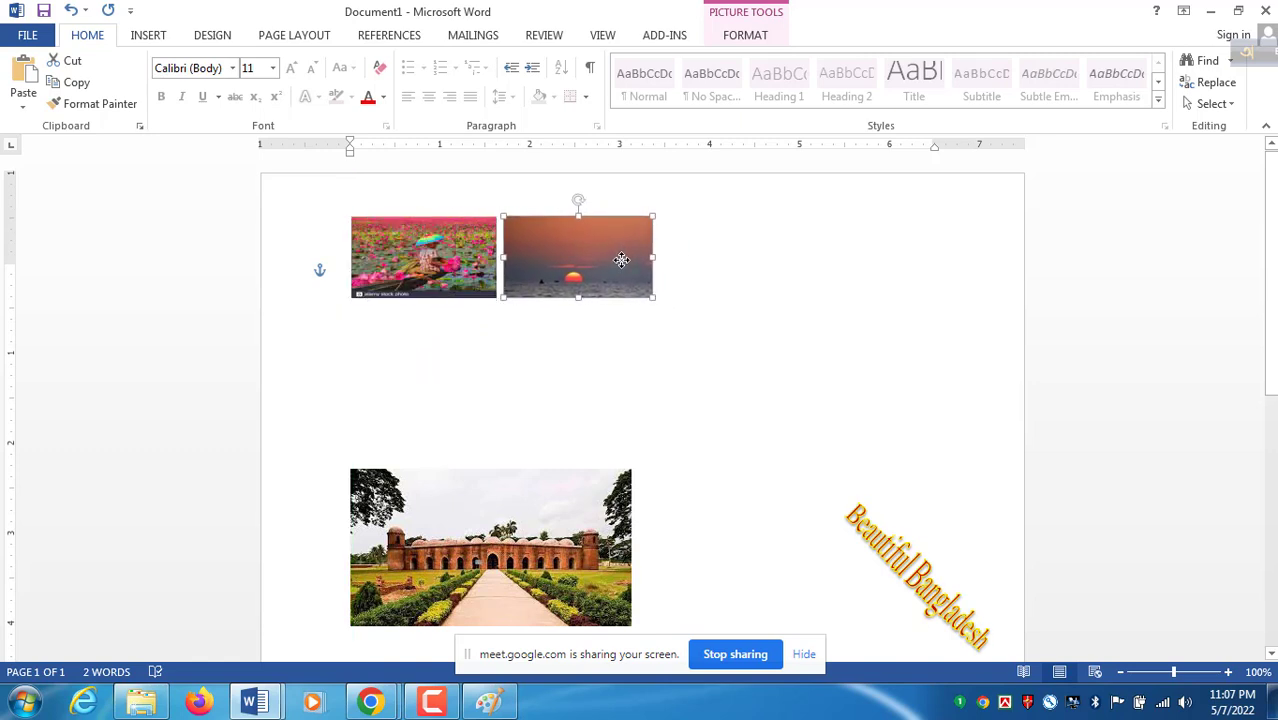
Shrink the mosque picture to the sunset picture's size beside the lotus picture, and move the sunset picture to the row's right end
left_click_drag(532, 520, 726, 264)
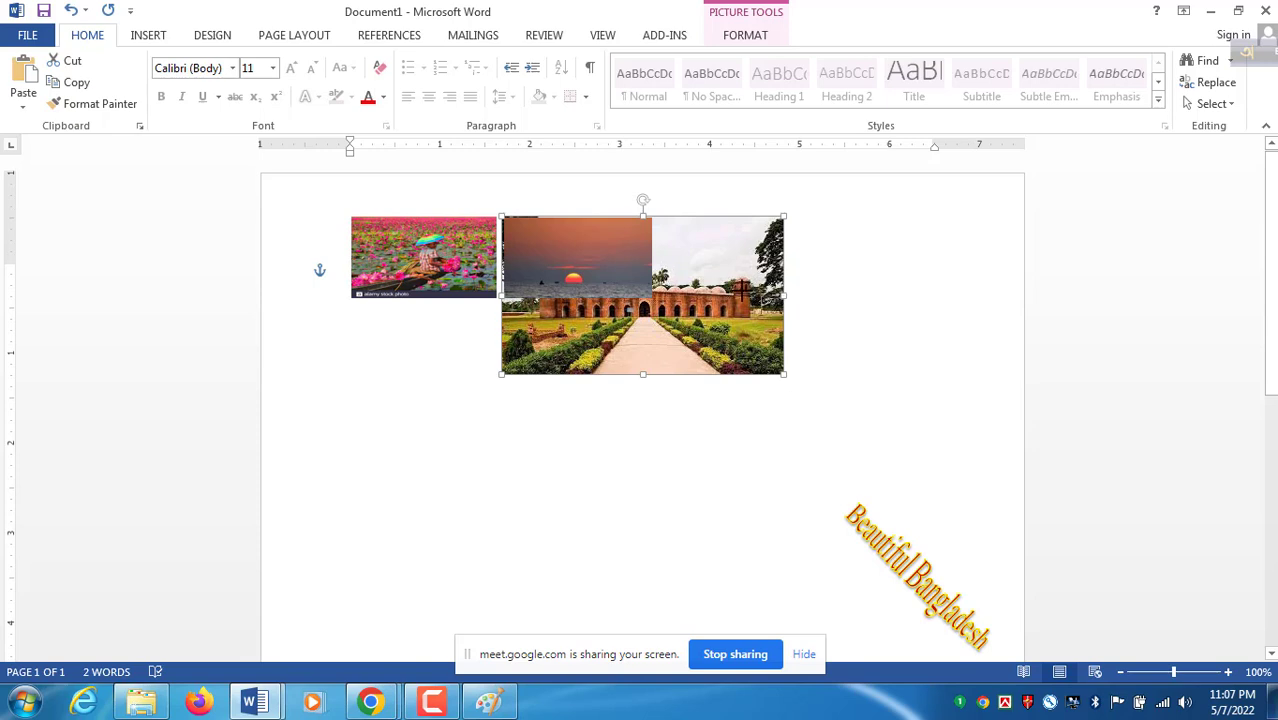
left_click_drag(785, 295, 653, 290)
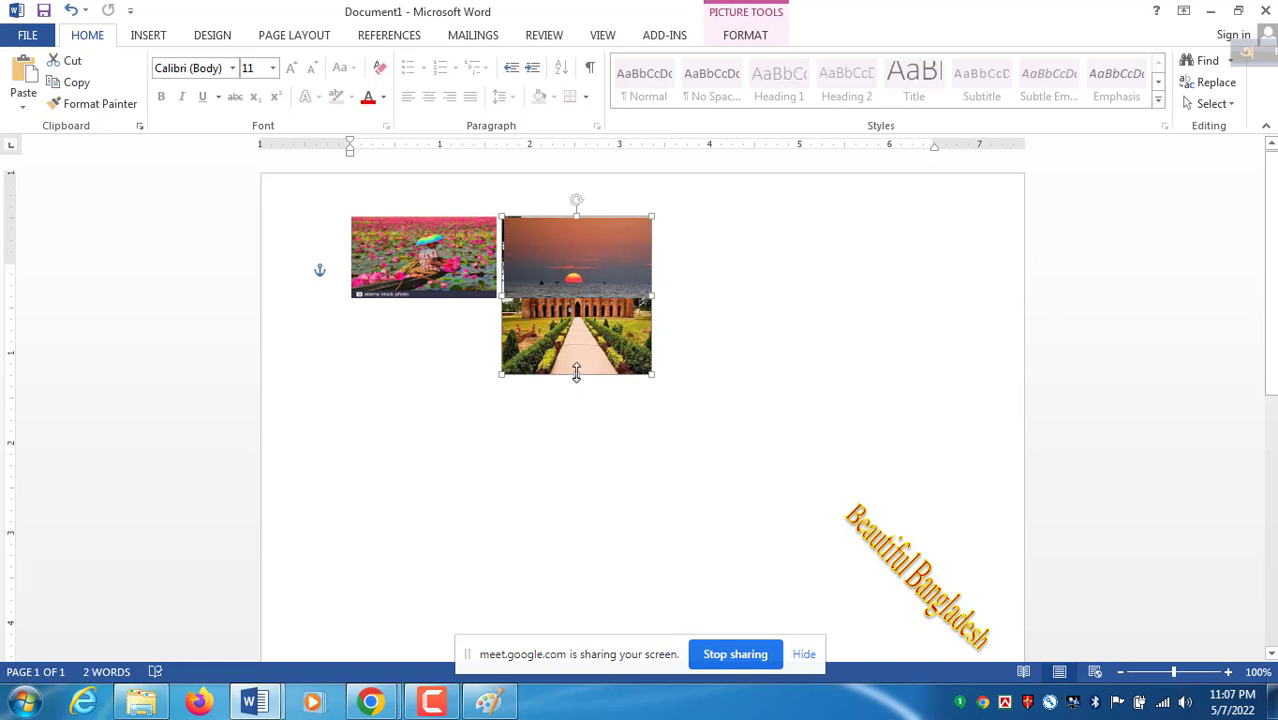
left_click_drag(576, 373, 753, 266)
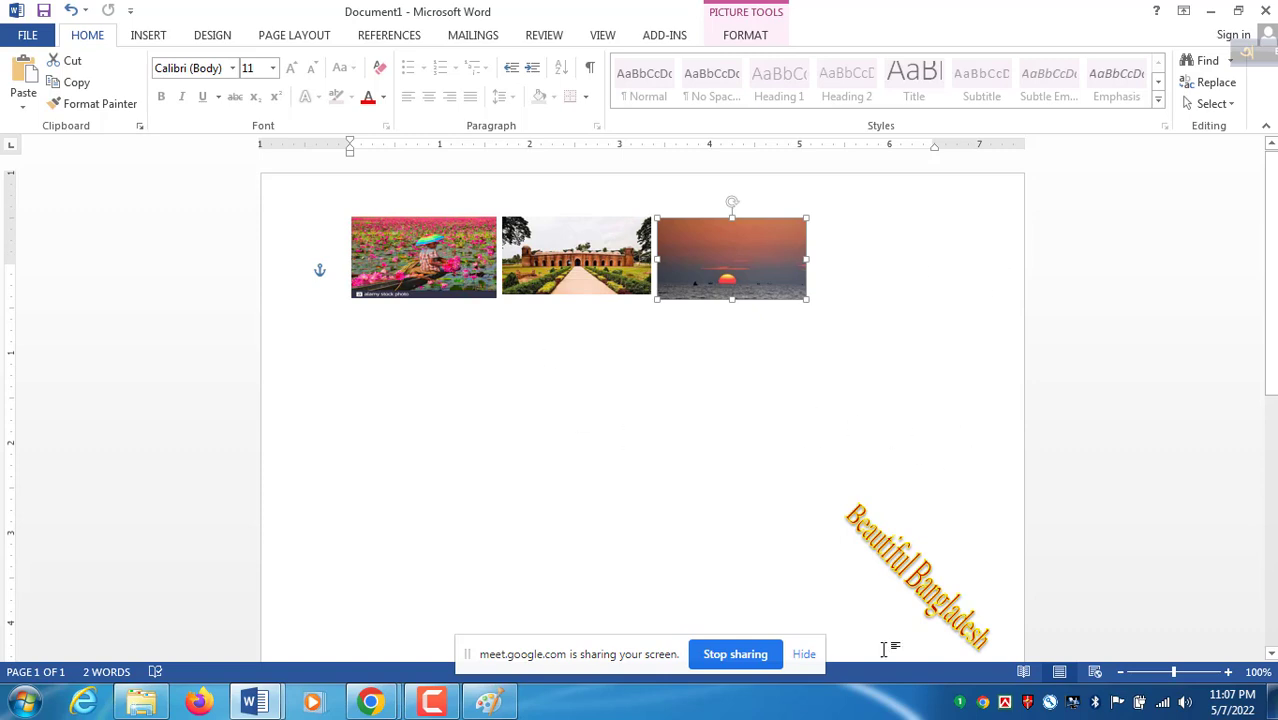
Rotate the "Beautiful Bangladesh" WordArt so that its text runs horizontally
left_click(875, 555)
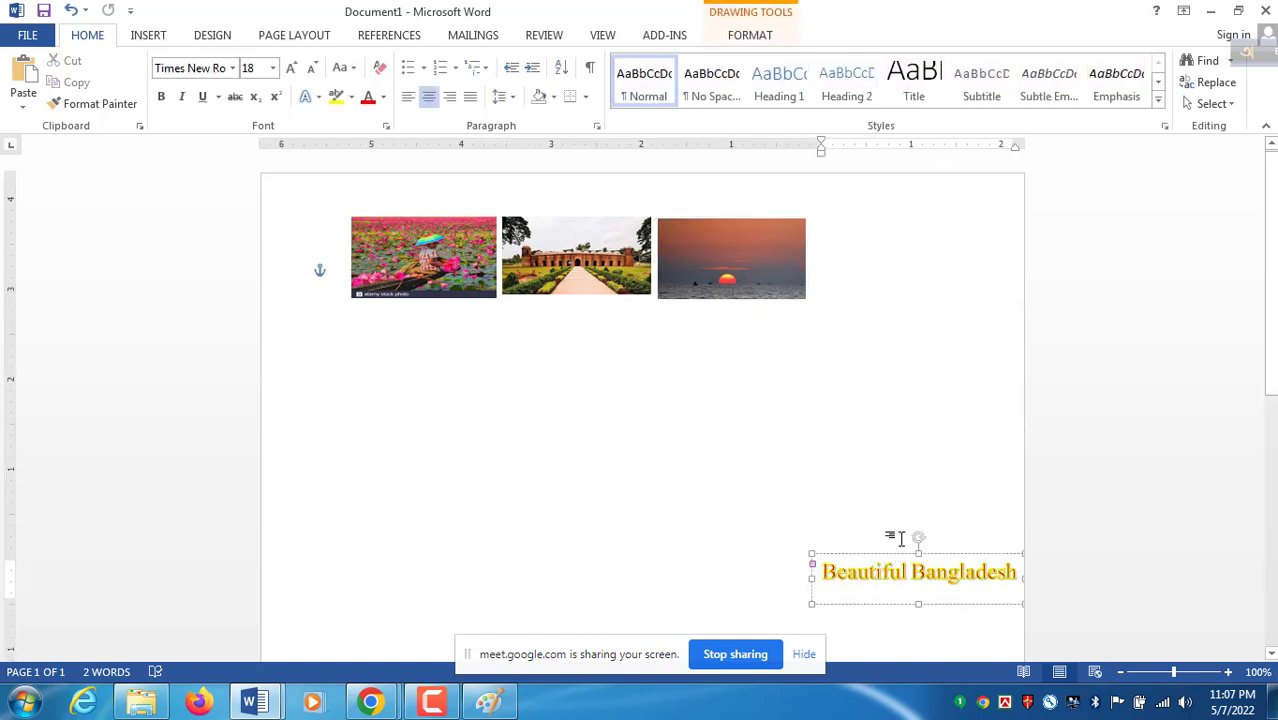
left_click_drag(917, 542, 873, 537)
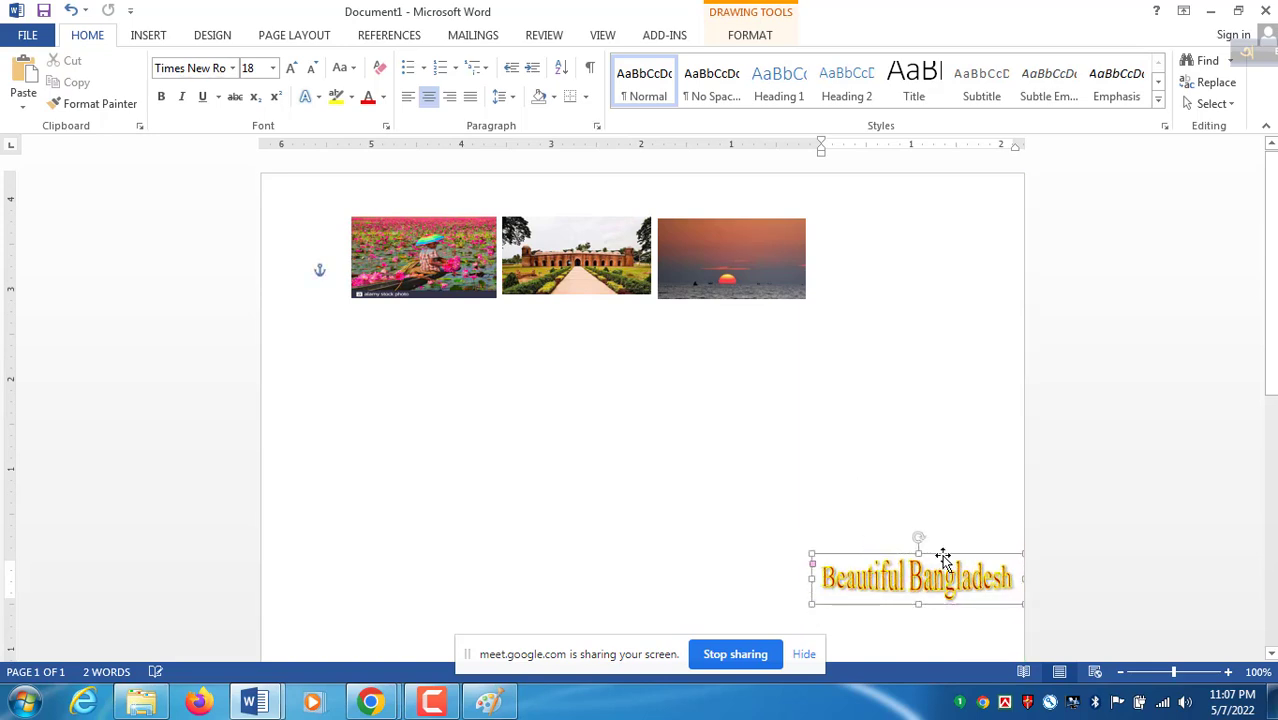
Move the "Beautiful Bangladesh" WordArt onto the middle of the three-picture row and bring it in front of the mosque picture
left_click_drag(962, 560, 628, 236)
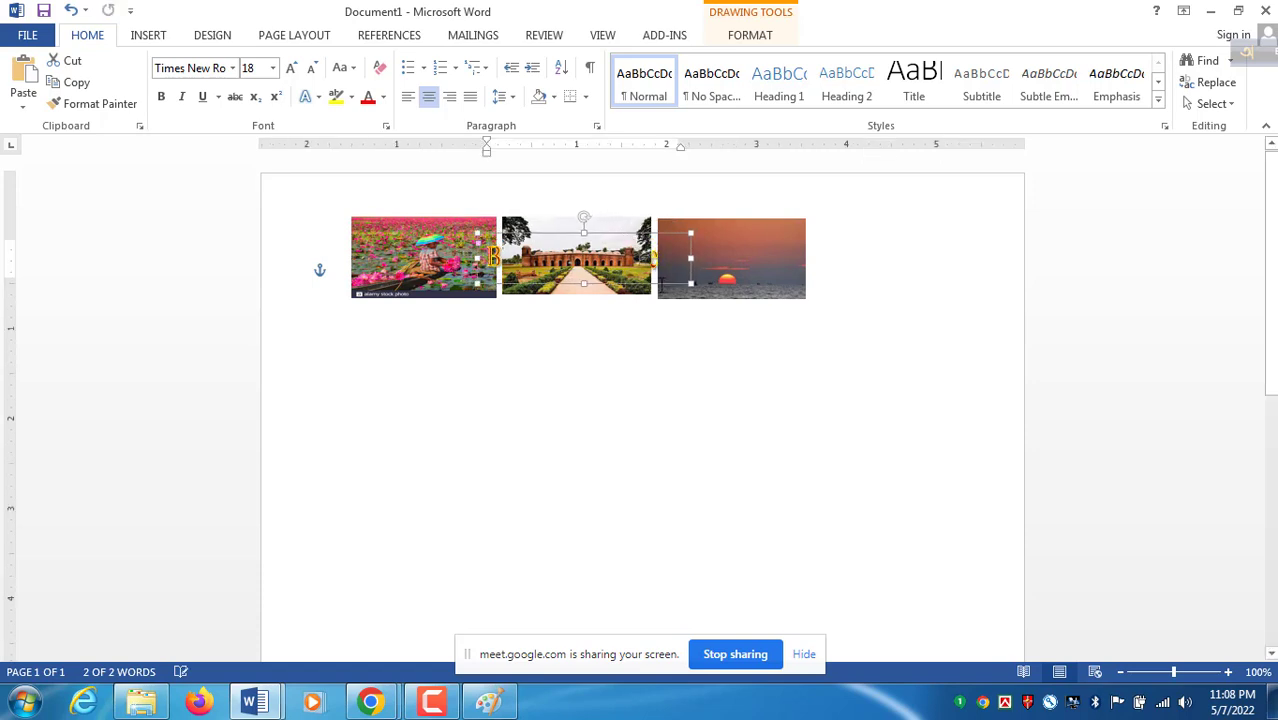
left_click(748, 38)
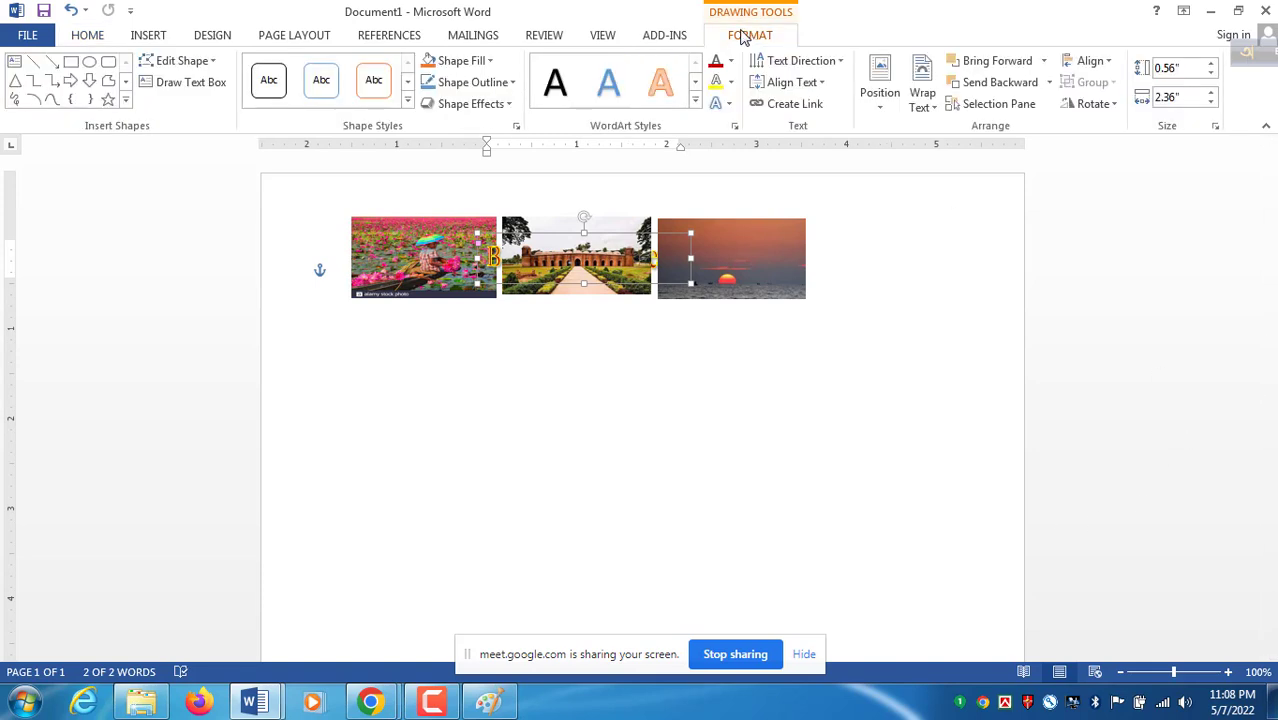
left_click(1006, 66)
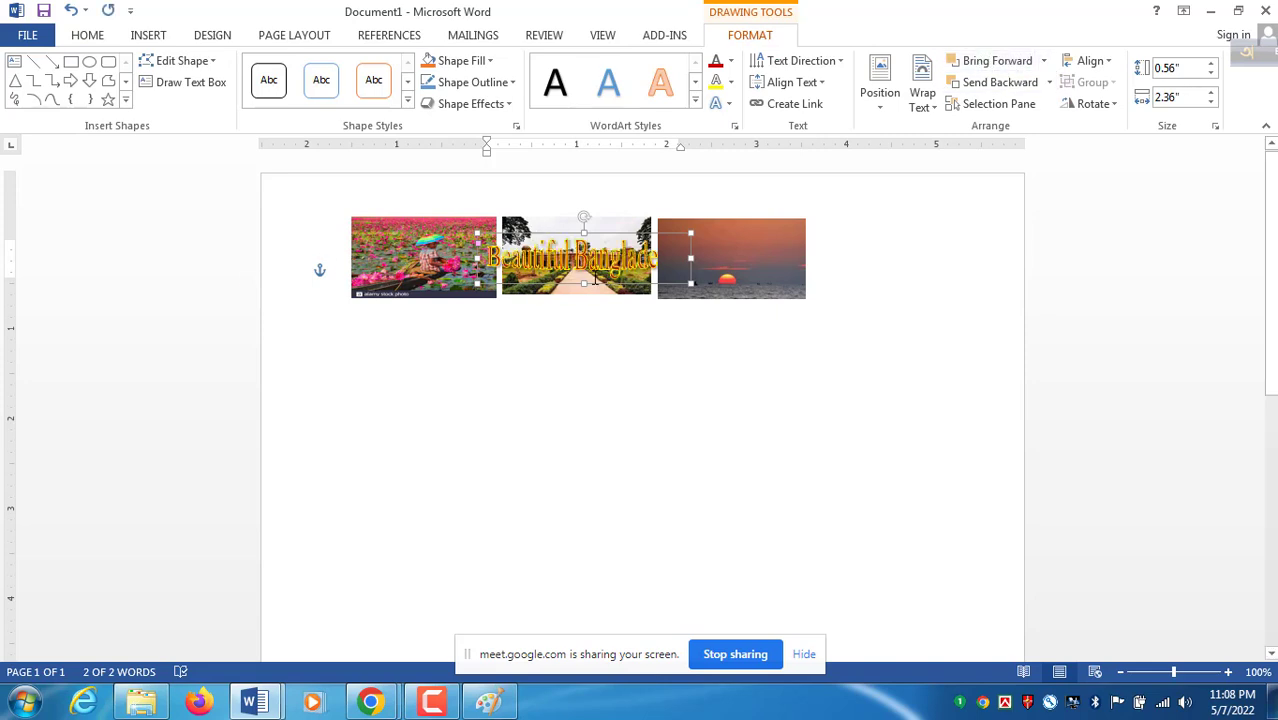
left_click(657, 368)
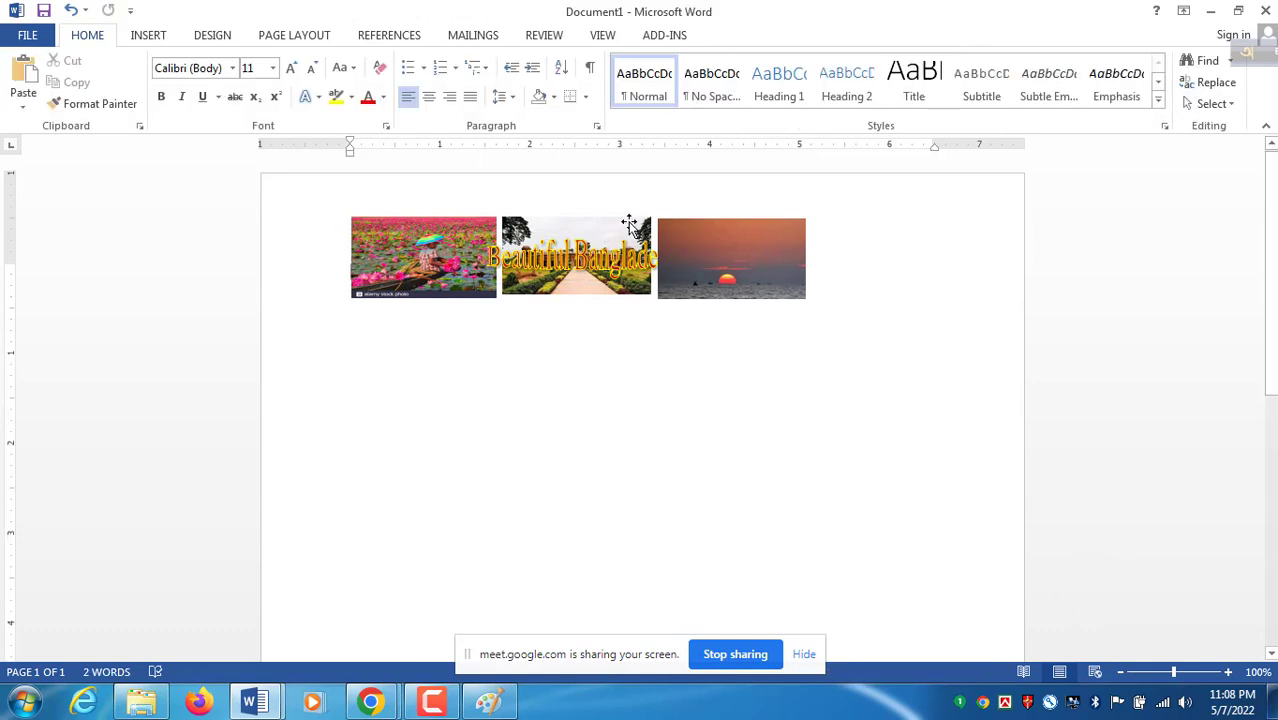
left_click(405, 248)
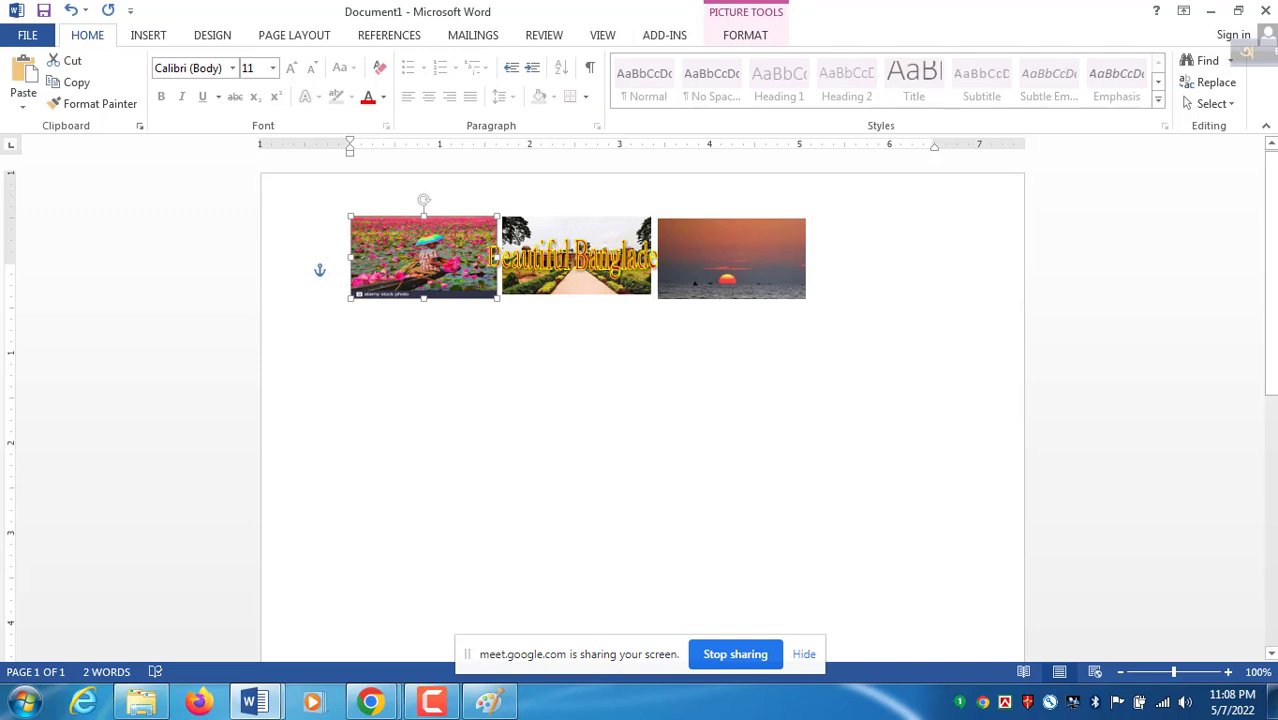
left_click(600, 240, "shift")
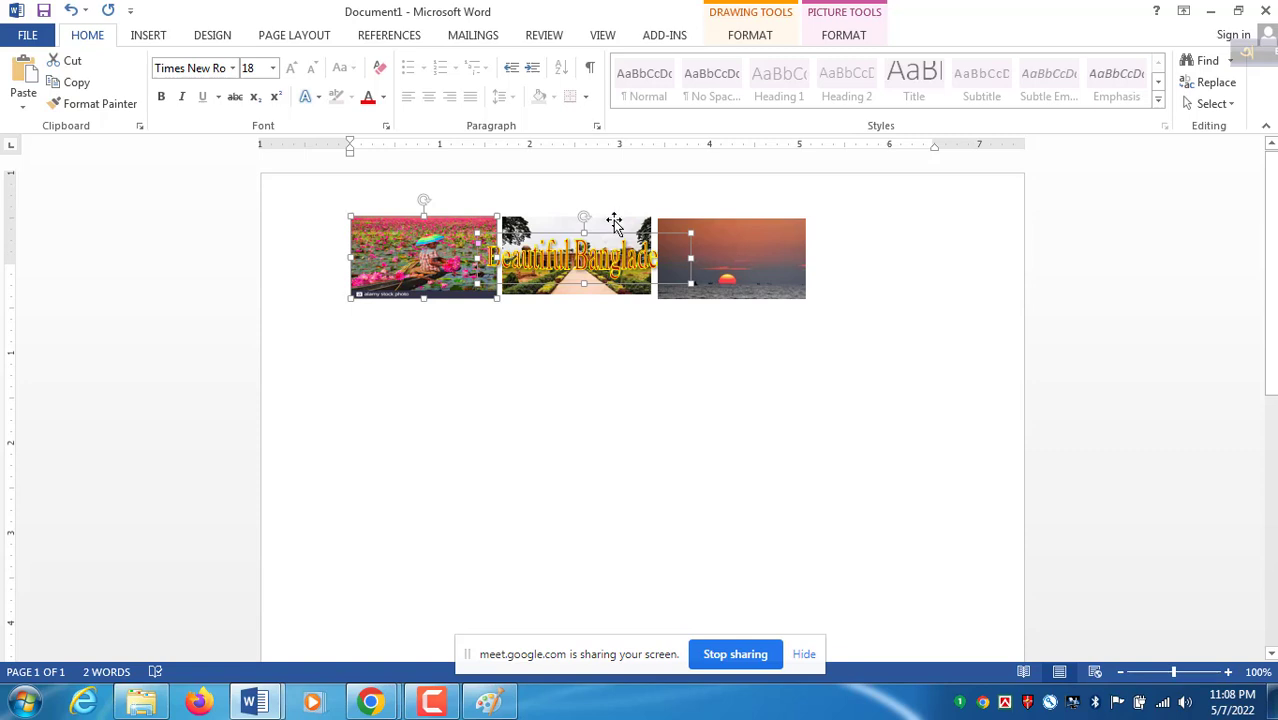
left_click(615, 223, "shift")
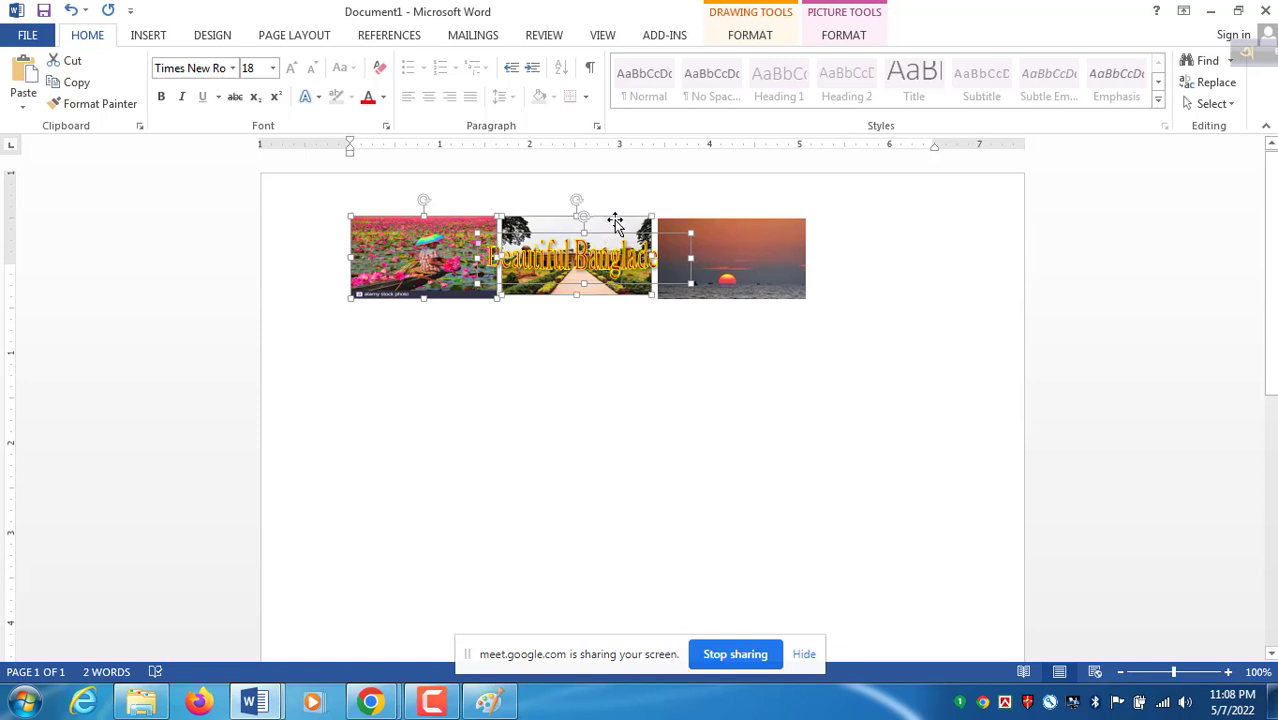
left_click(755, 224, "shift")
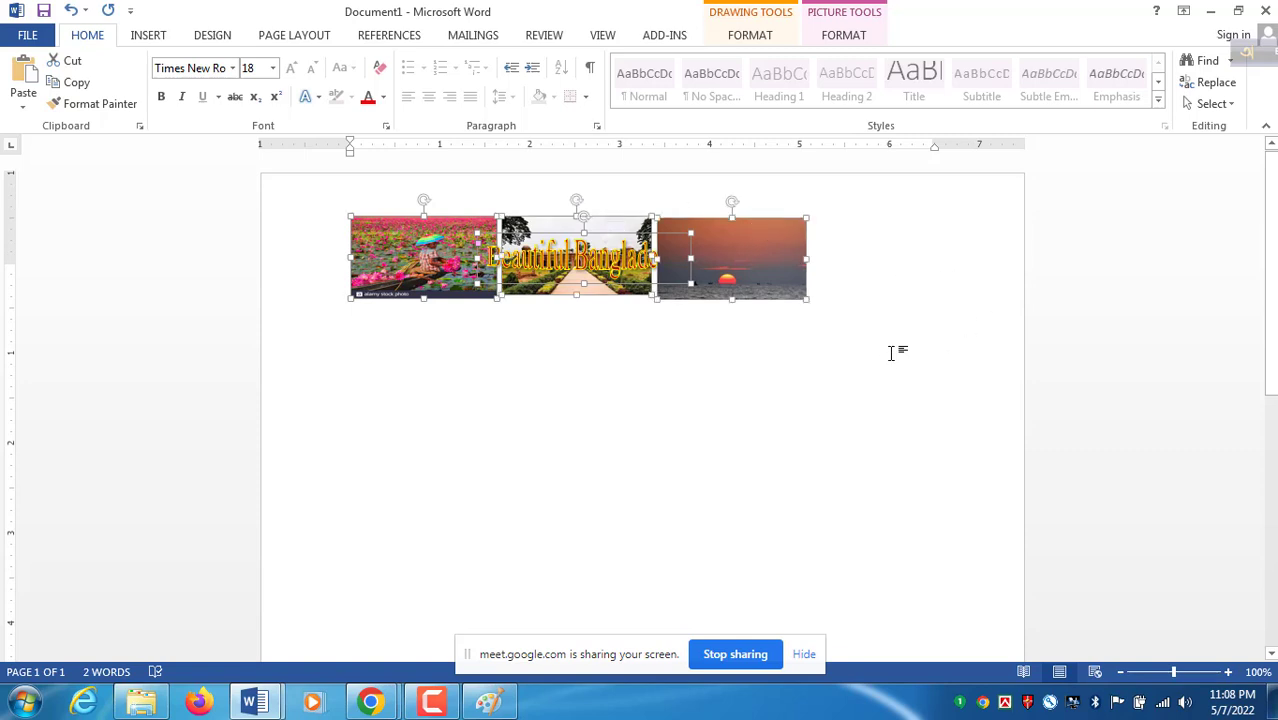
left_click(833, 441)
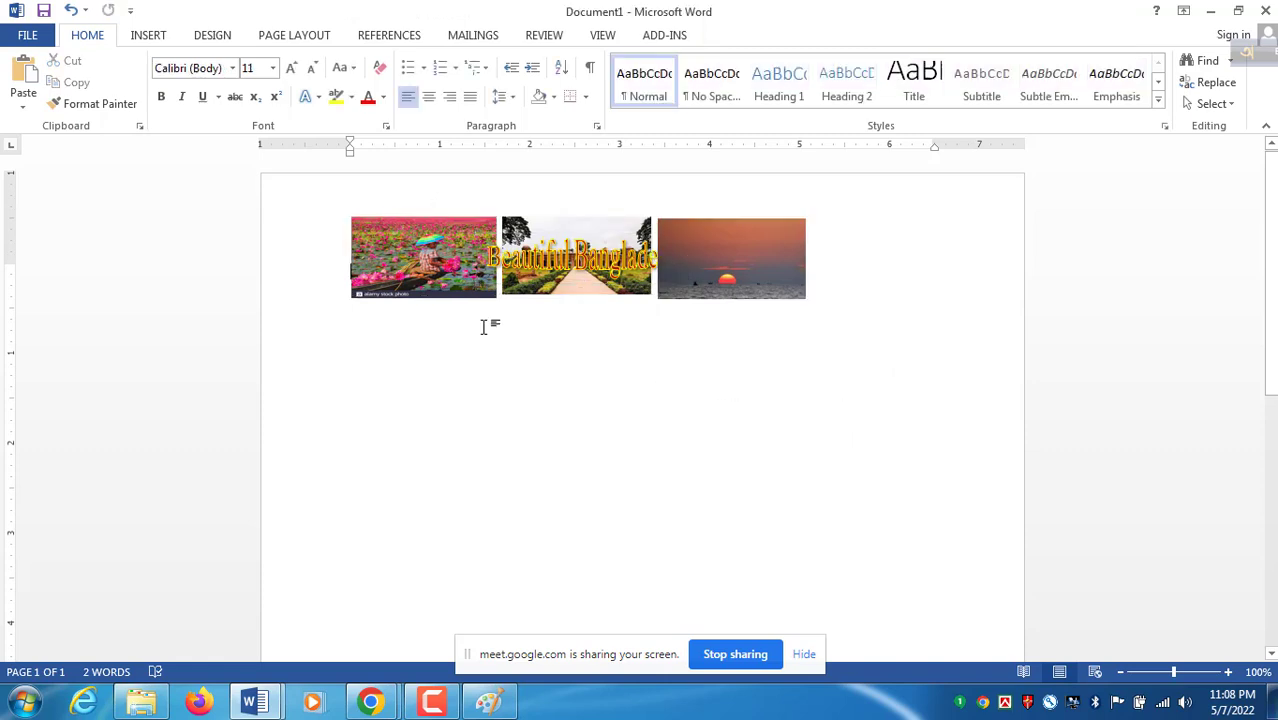
Group the lotus, mosque and sunset pictures together with the "Beautiful Bangladesh" WordArt
left_click(386, 250)
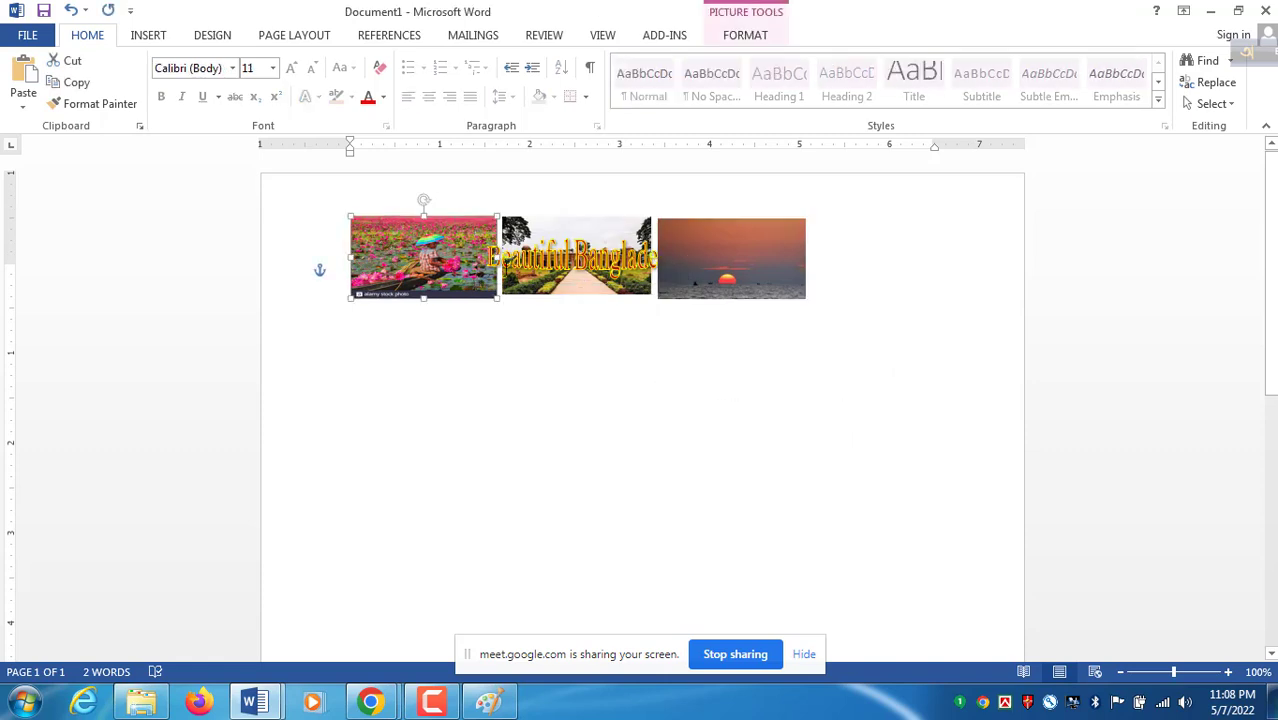
left_click(607, 234, "shift")
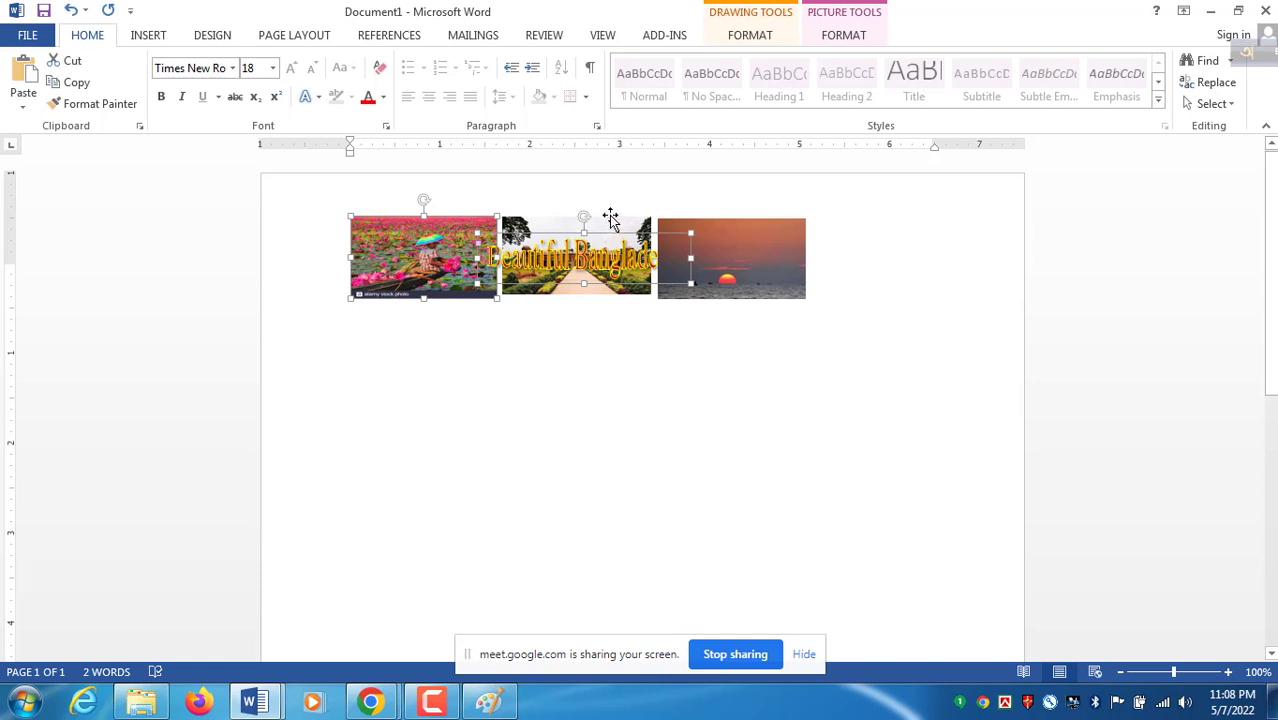
left_click(610, 220, "shift")
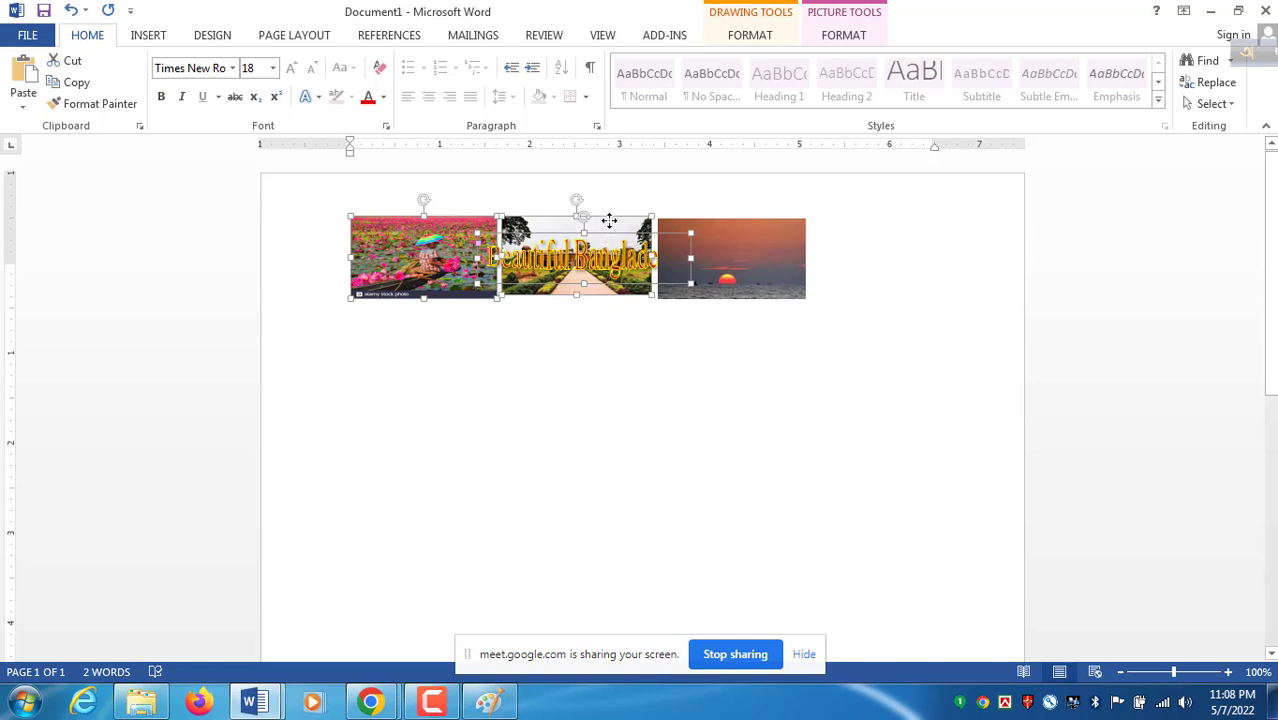
left_click(758, 230, "shift")
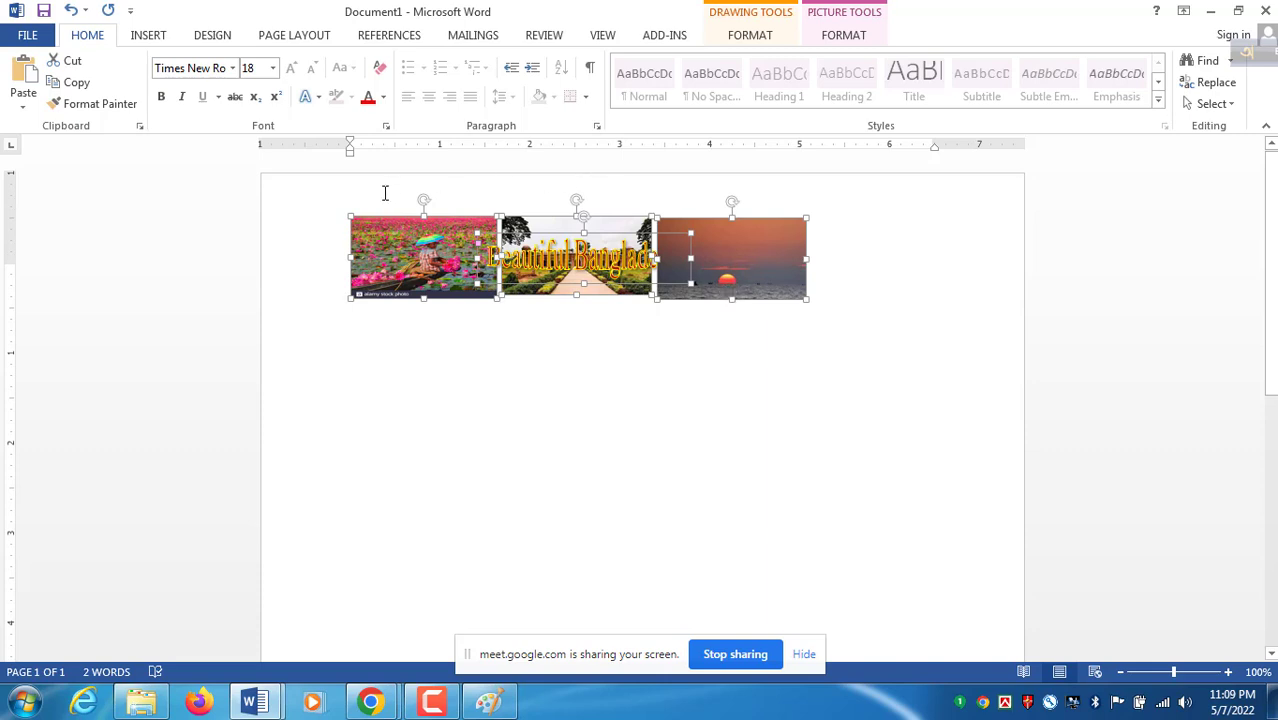
right_click(763, 232)
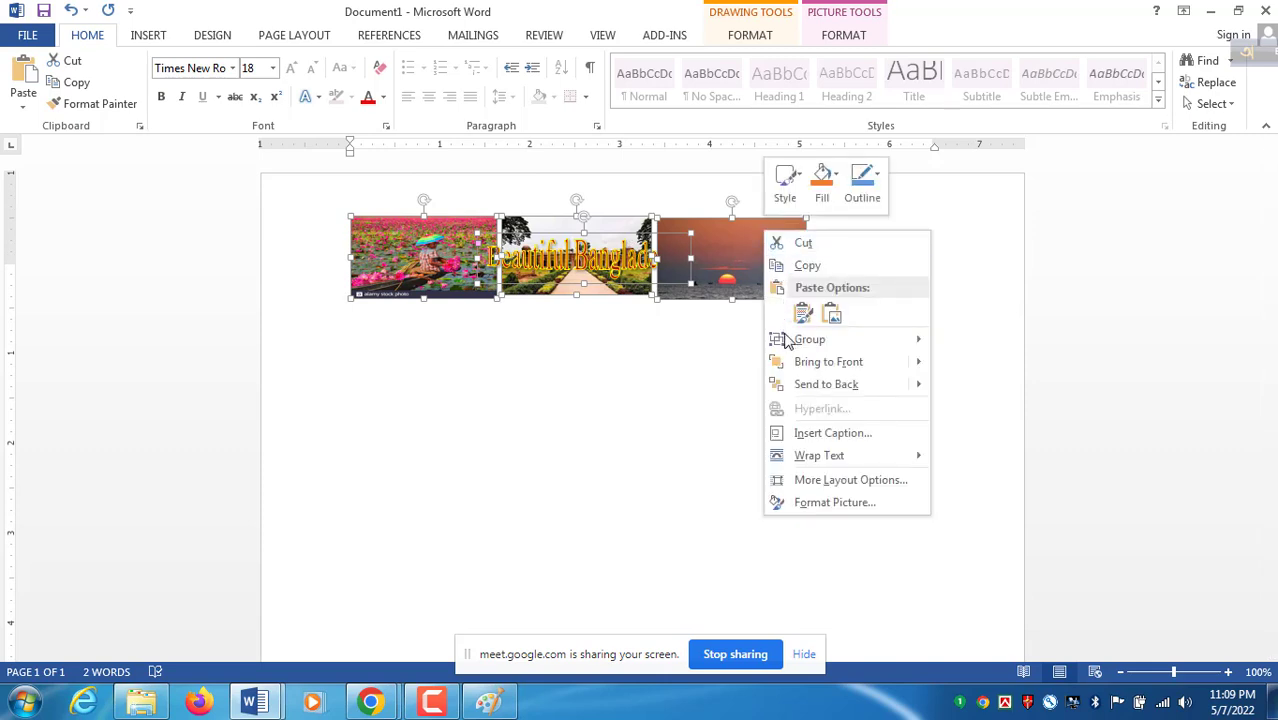
mouse_move(786, 343)
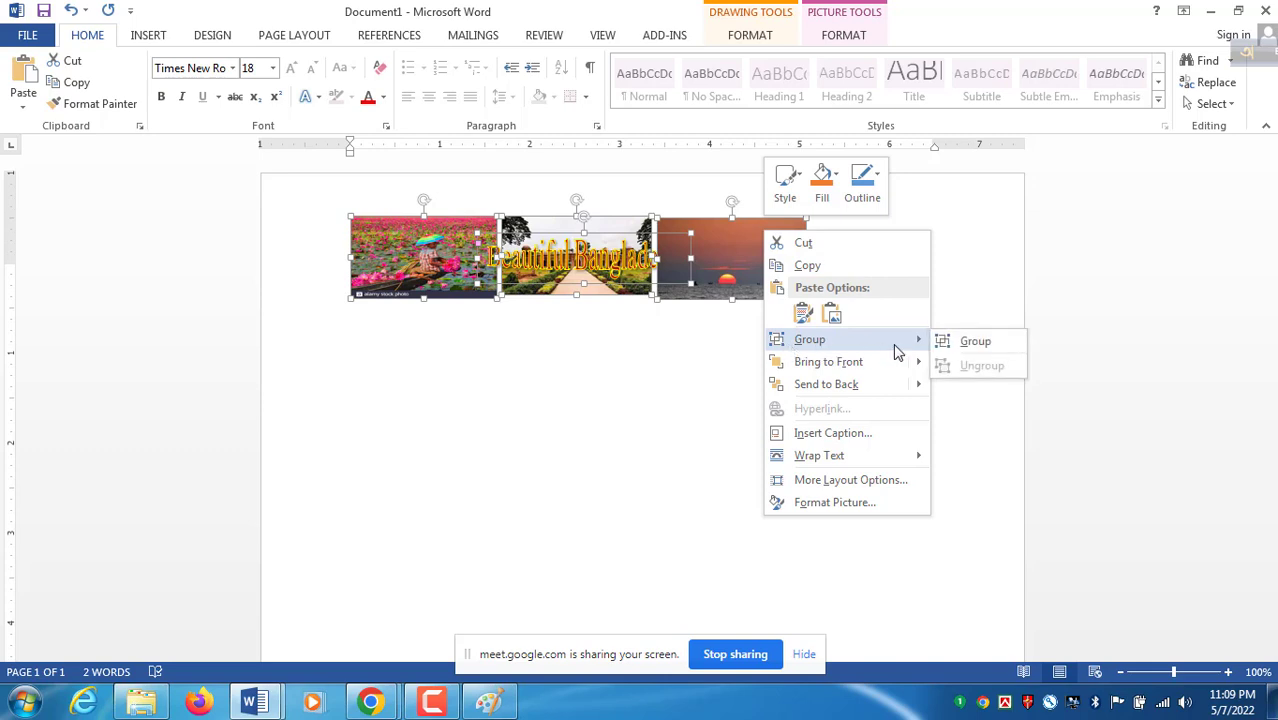
left_click(973, 342)
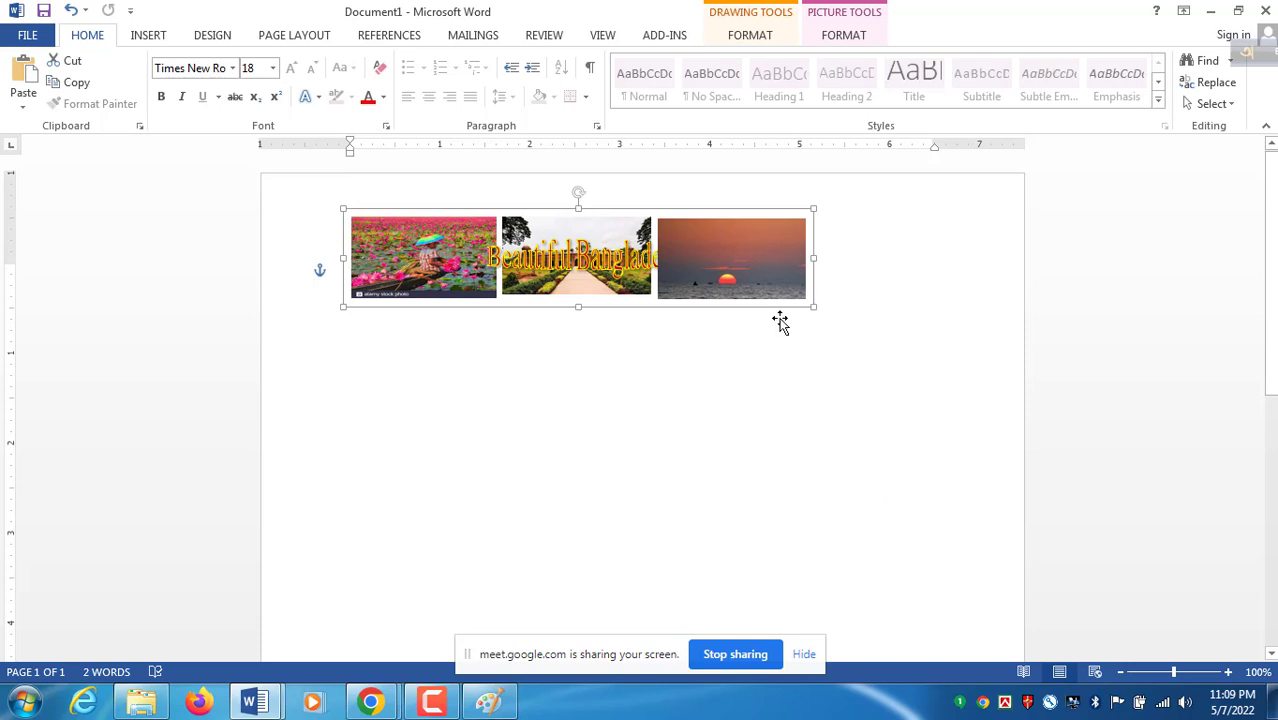
left_click(768, 395)
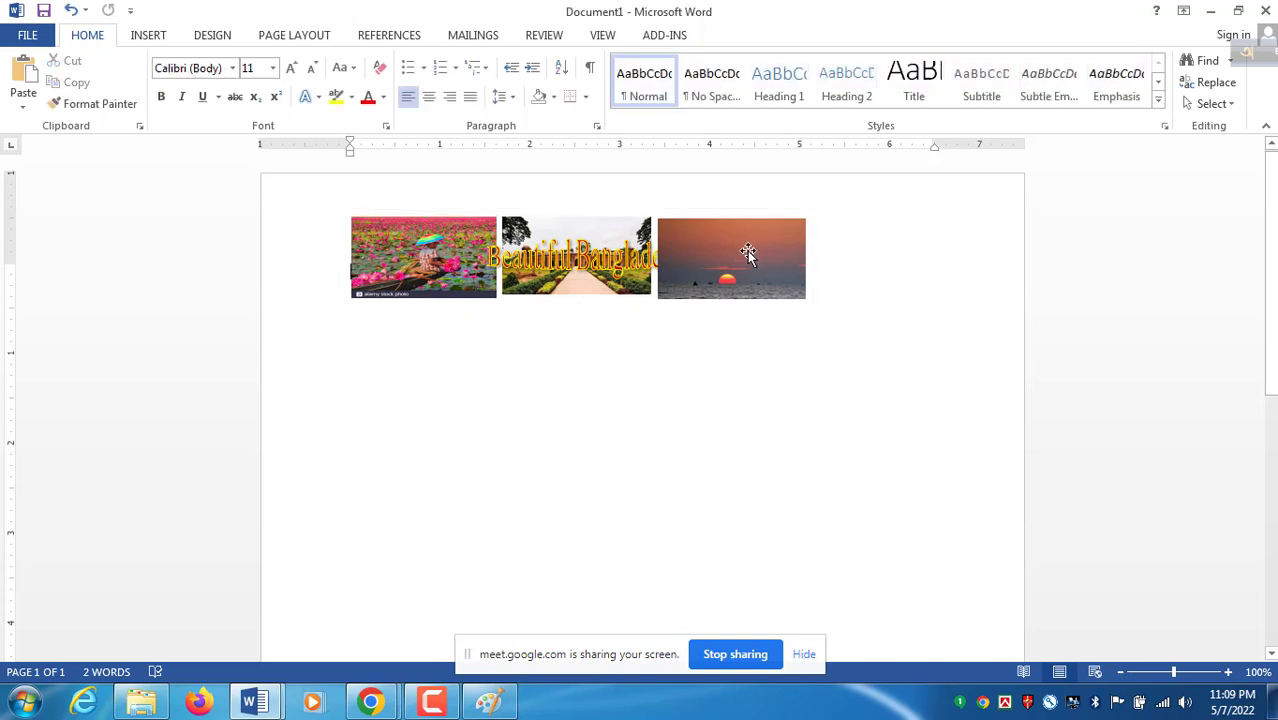
Move the grouped pictures and WordArt down and to the right on the page
mouse_move(748, 285)
left_mouse_down()
mouse_move(793, 394)
mouse_move(812, 405)
mouse_move(786, 333)
left_mouse_up()
left_click(753, 395)
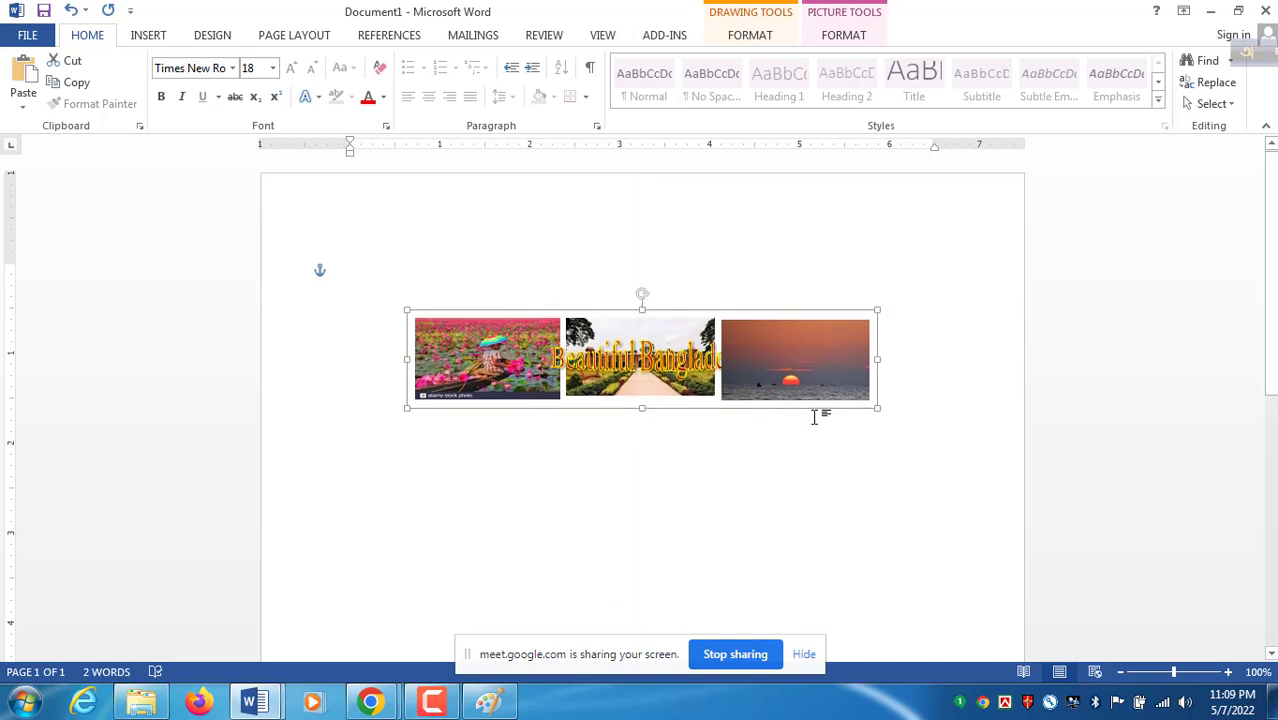
left_click(761, 386)
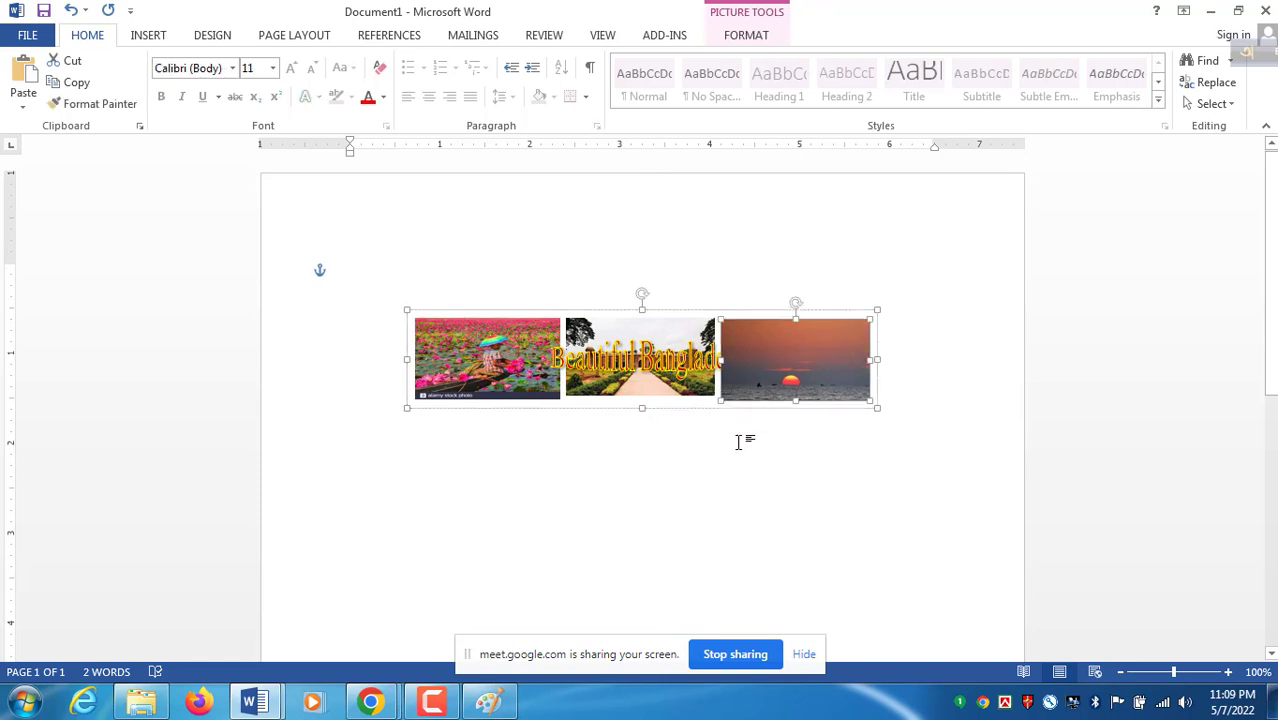
left_click(793, 592)
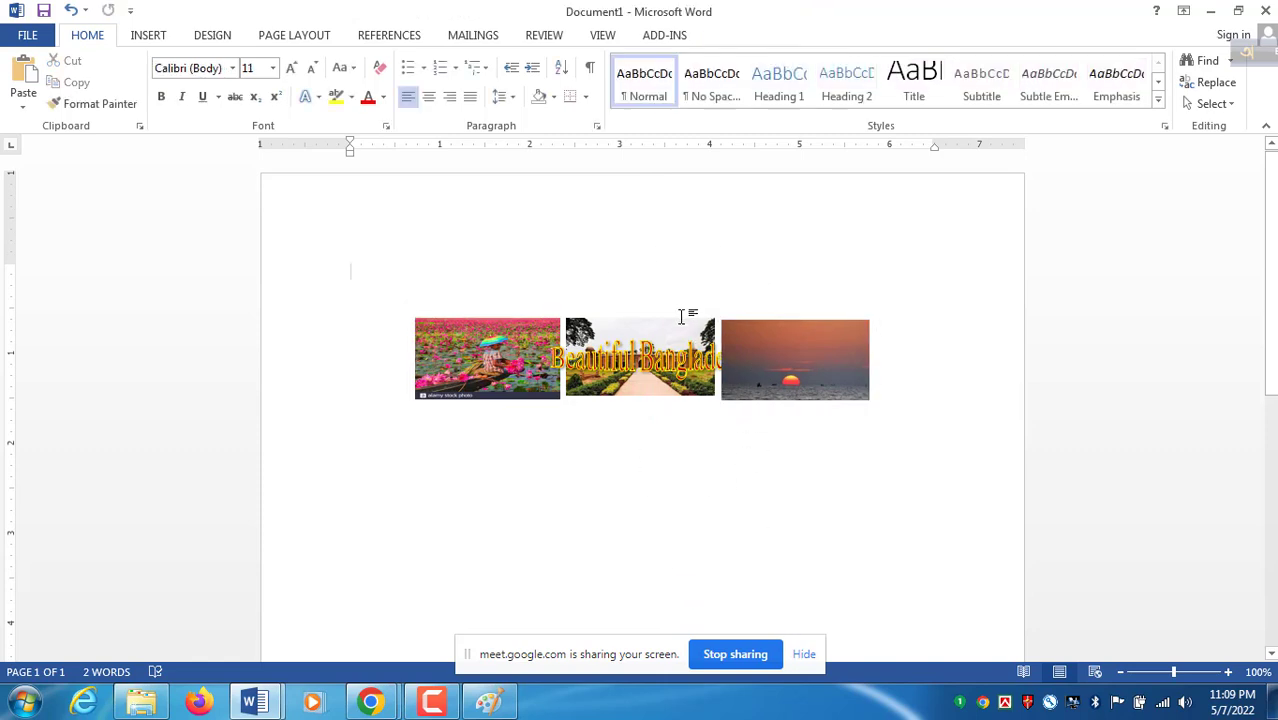
Copy the grouped design into Paint, on a canvas emptied by undoing the previous lotus image, and move it toward the canvas's middle
left_click(681, 333)
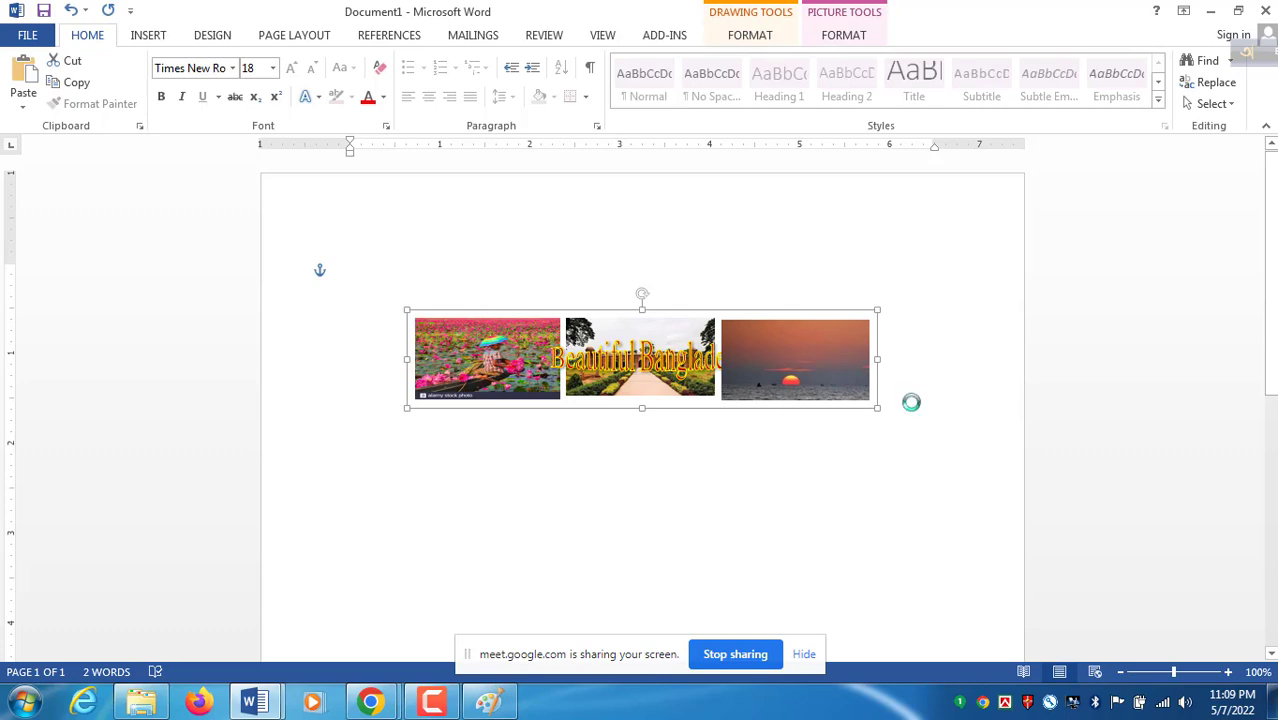
left_click(488, 703)
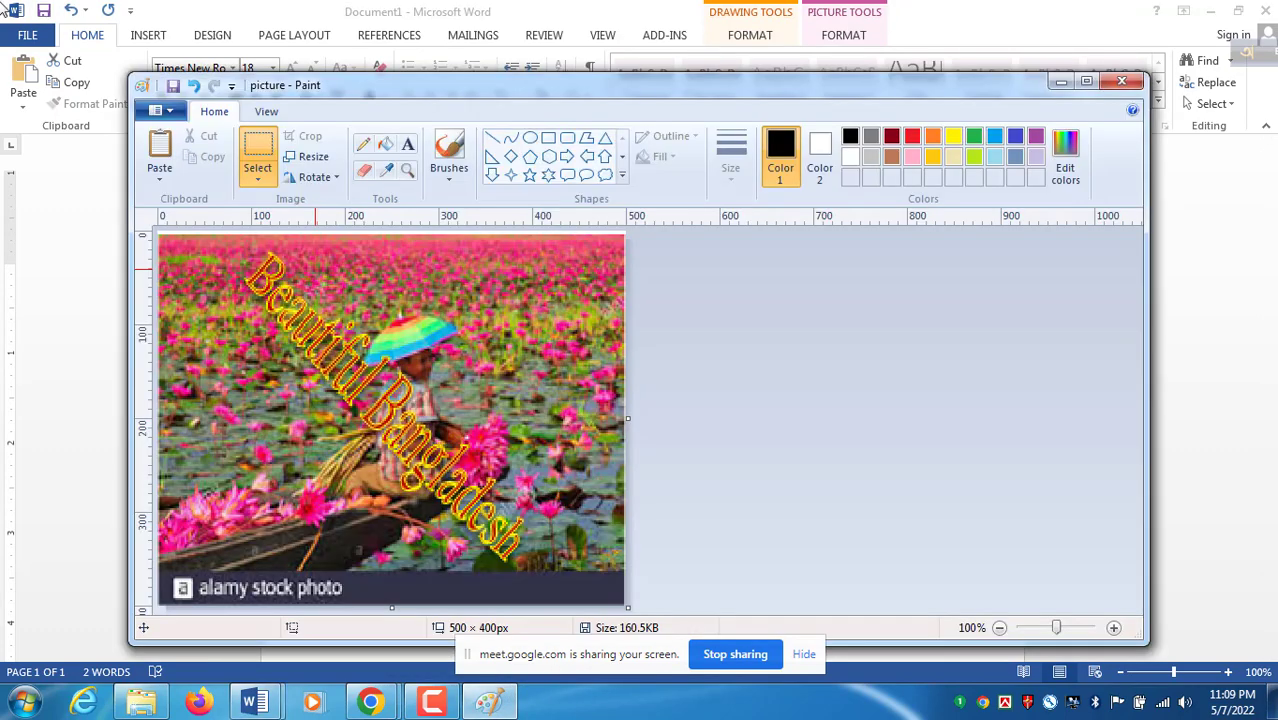
left_click(193, 87)
left_click(193, 87)
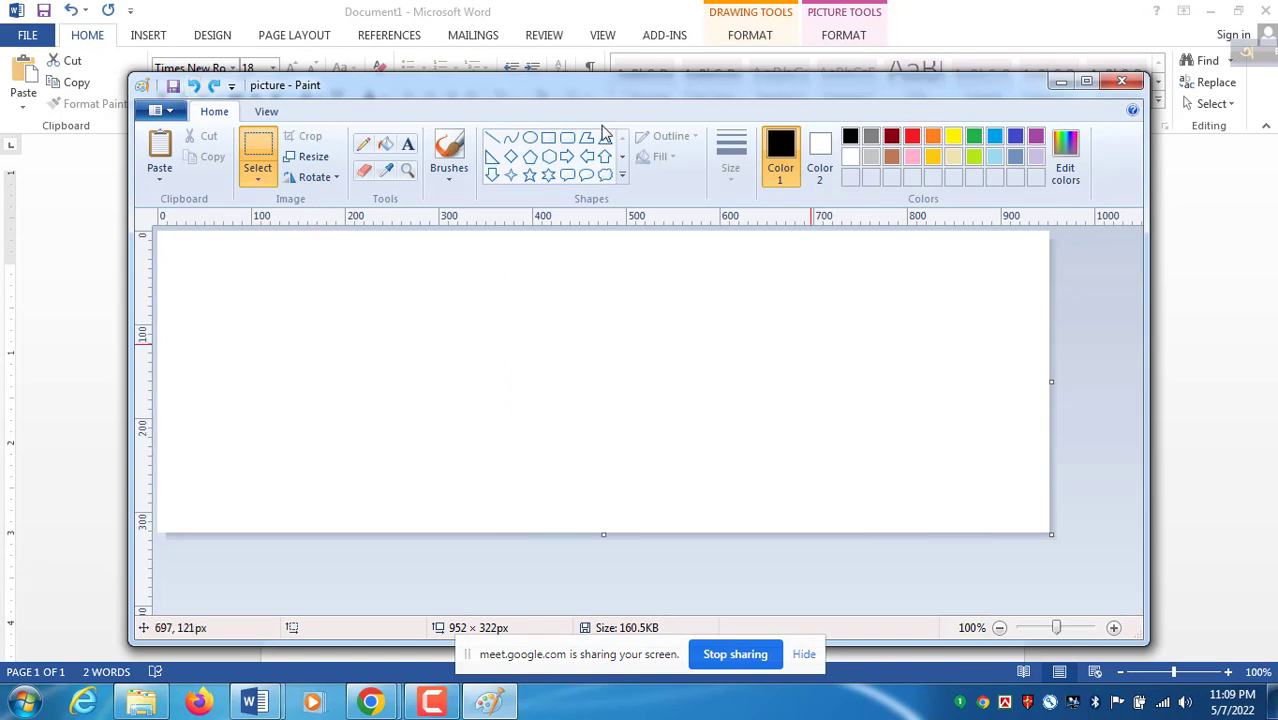
key("ctrl+v")
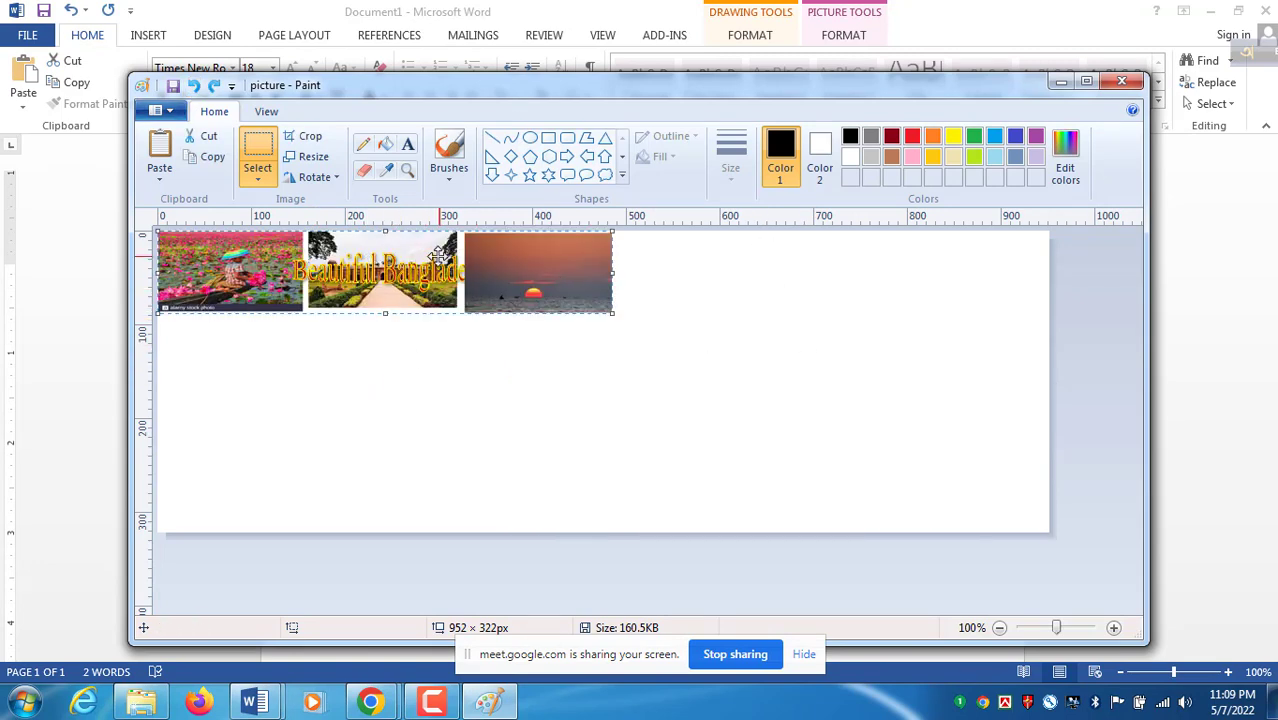
left_click_drag(428, 254, 672, 320)
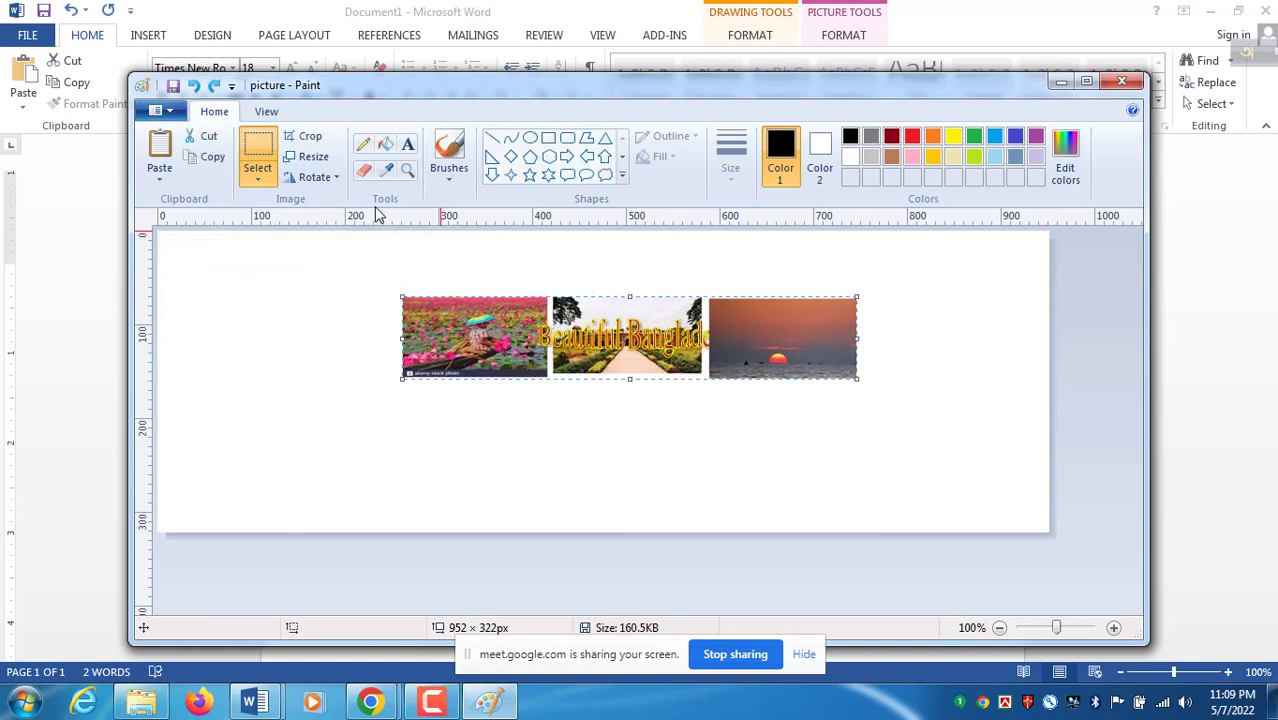
Try to resize the pasted design to 850 by 320 pixels with the aspect ratio maintained
left_click(308, 156)
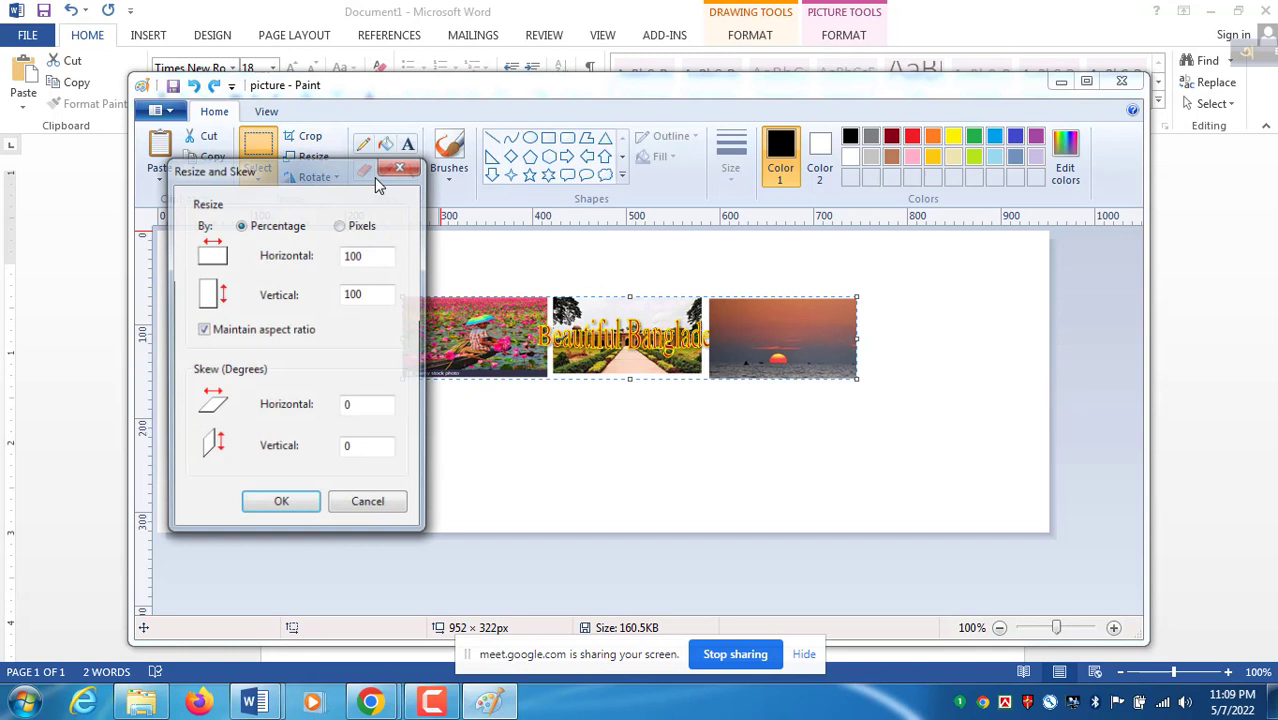
left_click(356, 226)
double_click(370, 256)
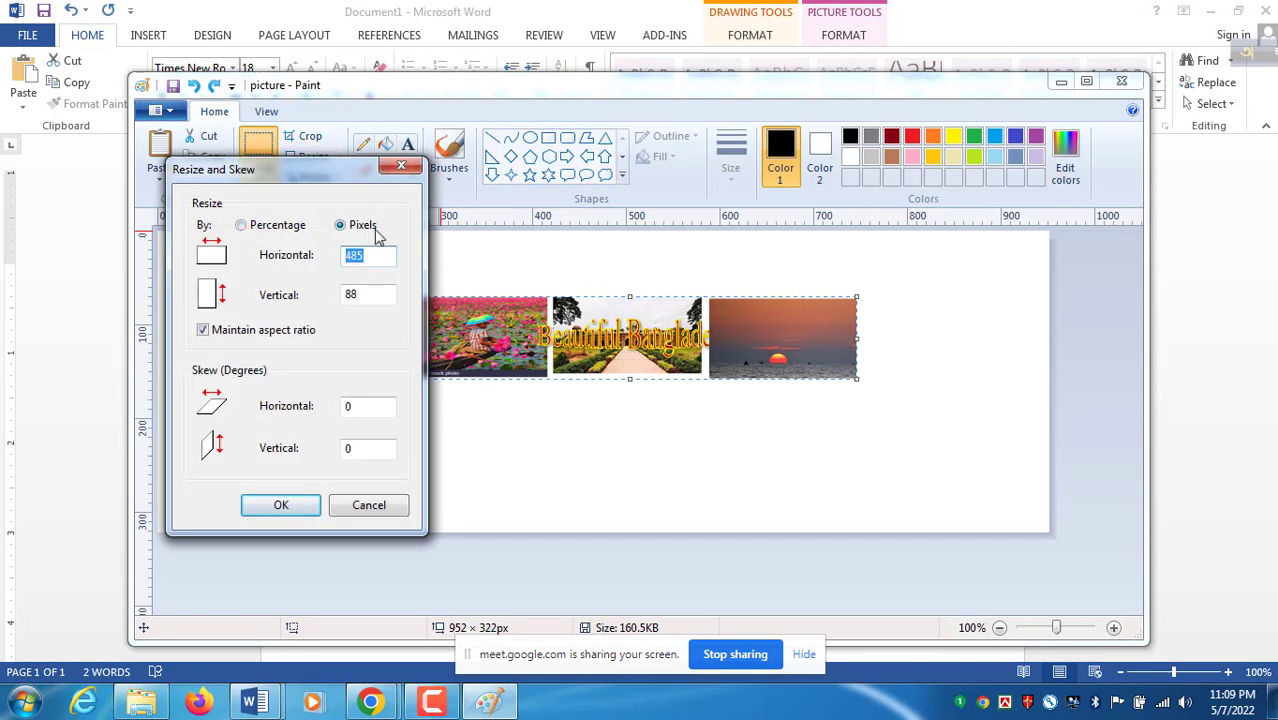
type("850")
double_click(360, 294)
type("320")
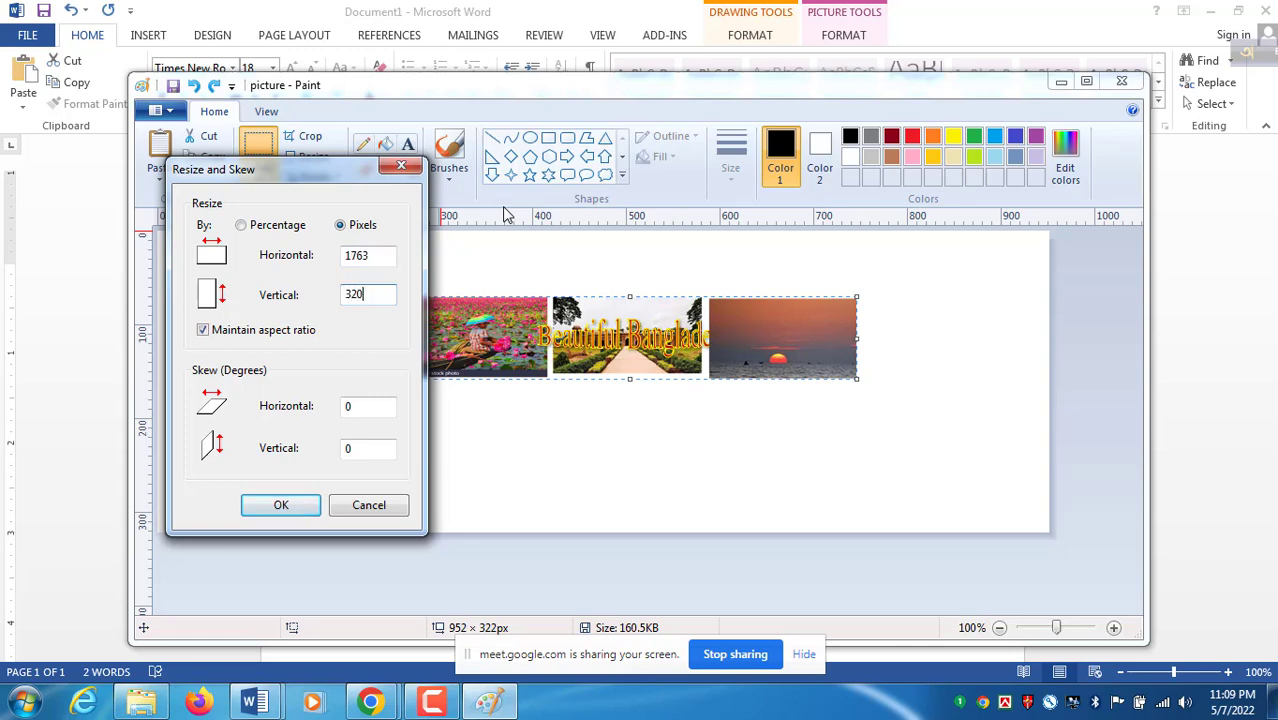
left_click(278, 511)
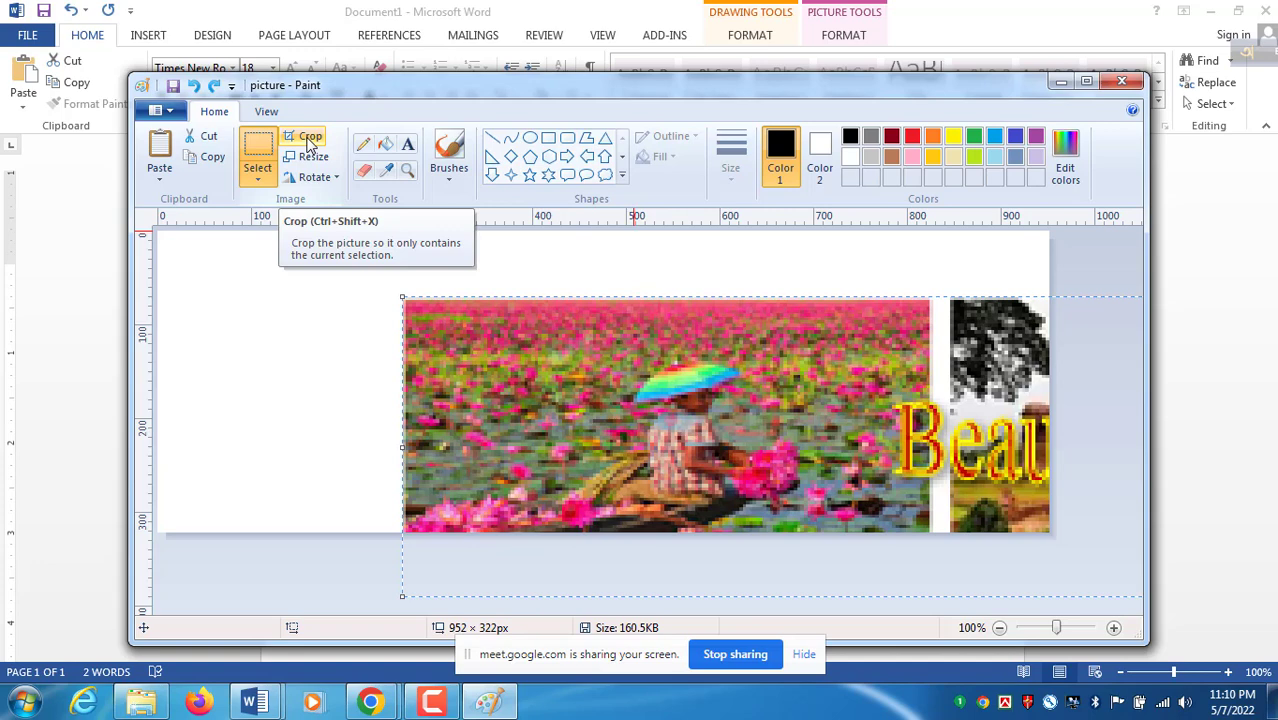
Resize the pasted design to 850 × 320 pixels without maintaining the aspect ratio, and crop the canvas to it
left_click(313, 156)
left_click(340, 225)
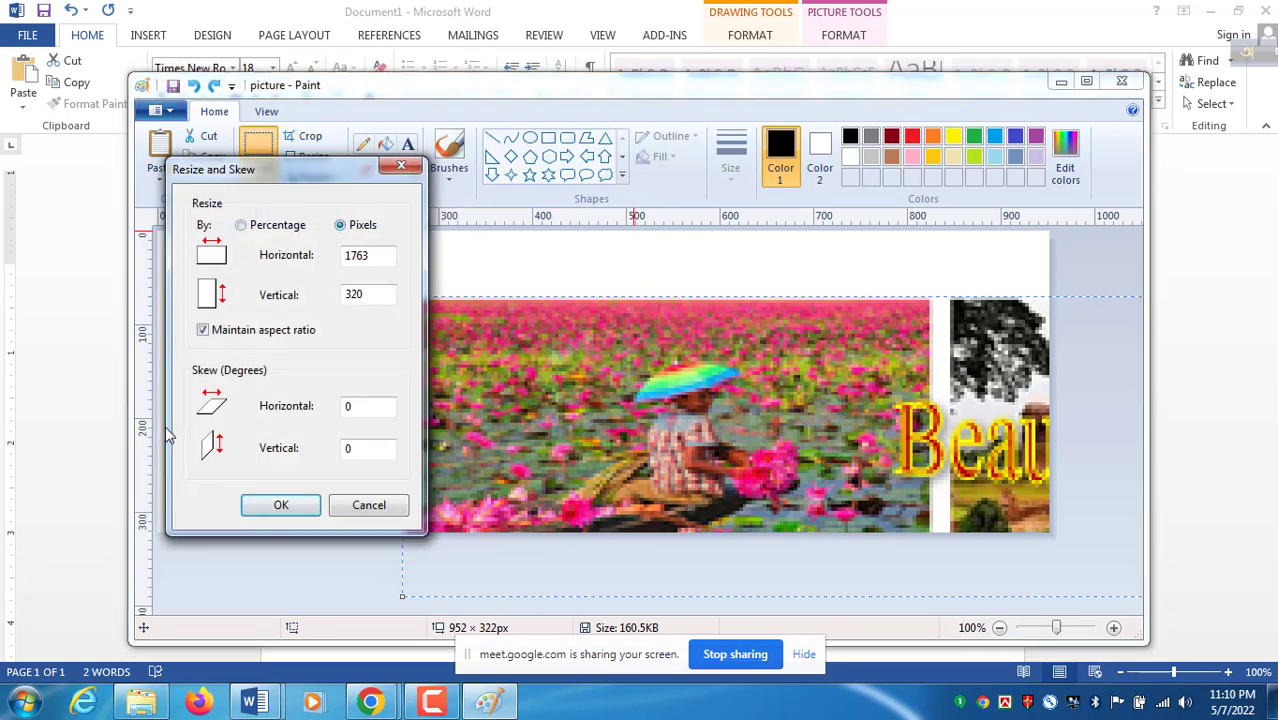
left_click(203, 330)
left_click_drag(380, 258, 292, 263)
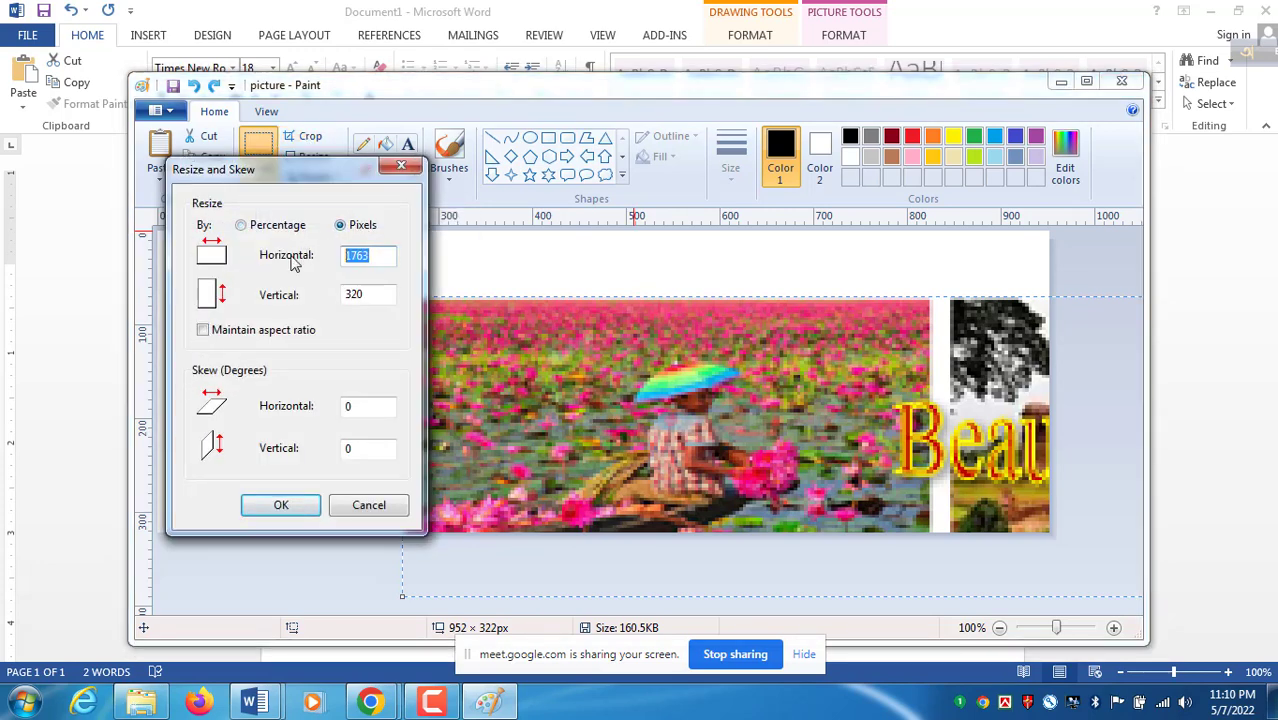
type("850")
double_click(352, 293)
type("3")
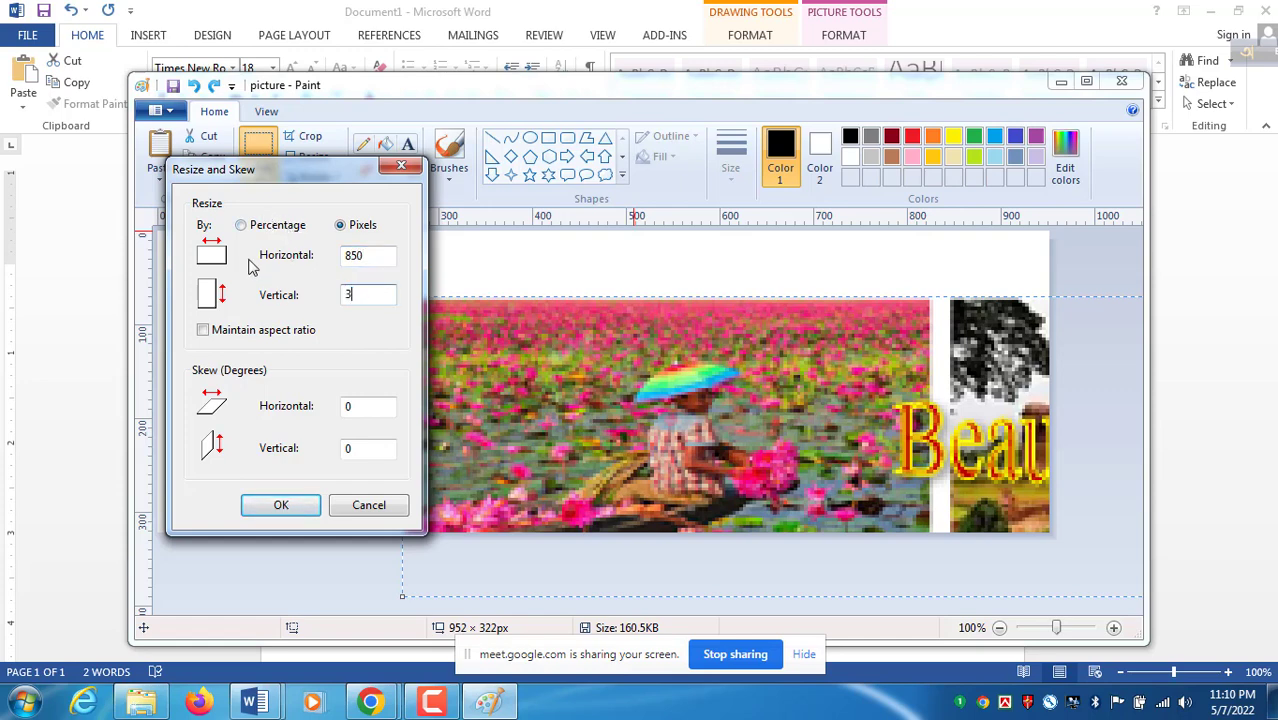
left_click(279, 504)
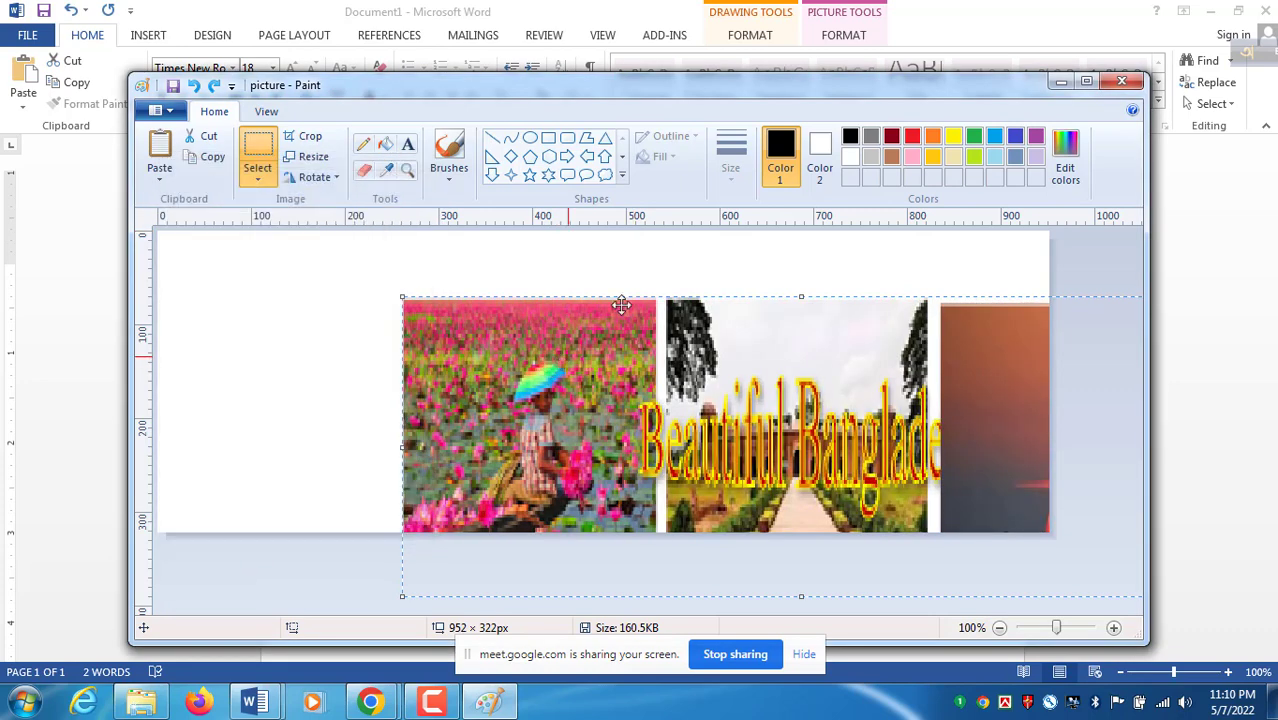
left_click(305, 137)
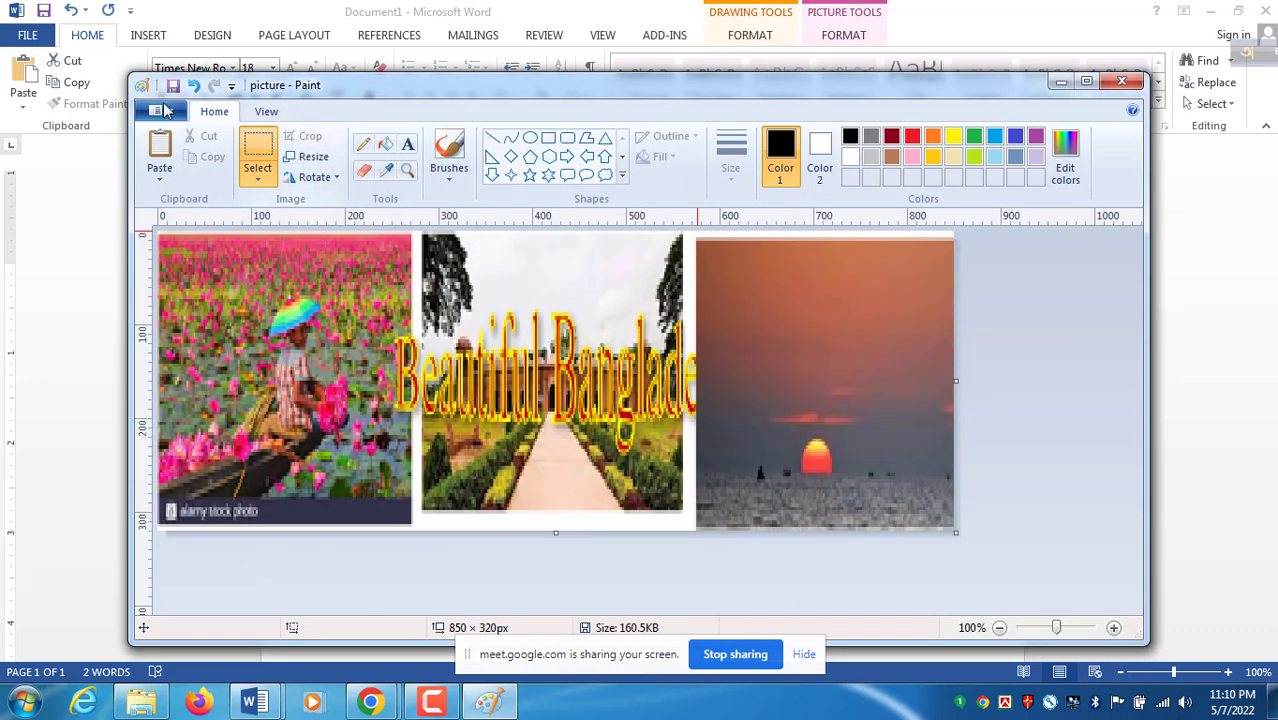
Save the cropped design to the Desktop as a PNG file named "picture 1"
left_click(168, 113)
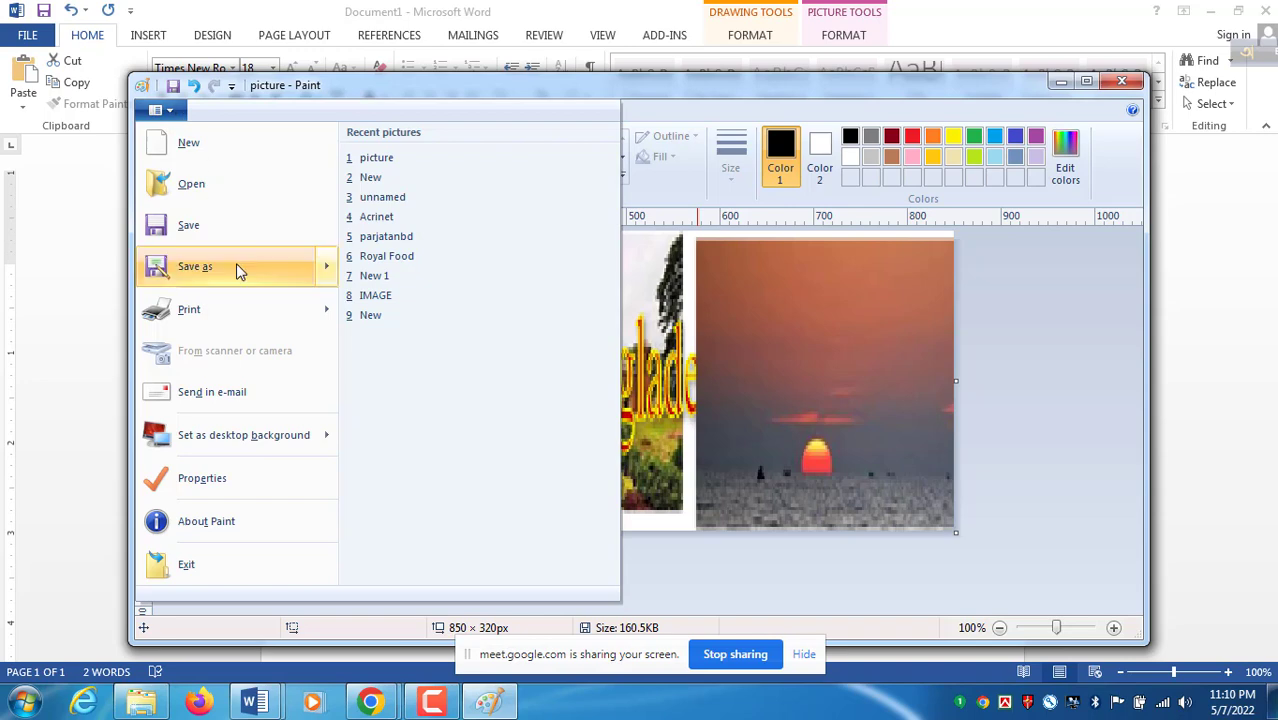
mouse_move(237, 265)
left_click(440, 175)
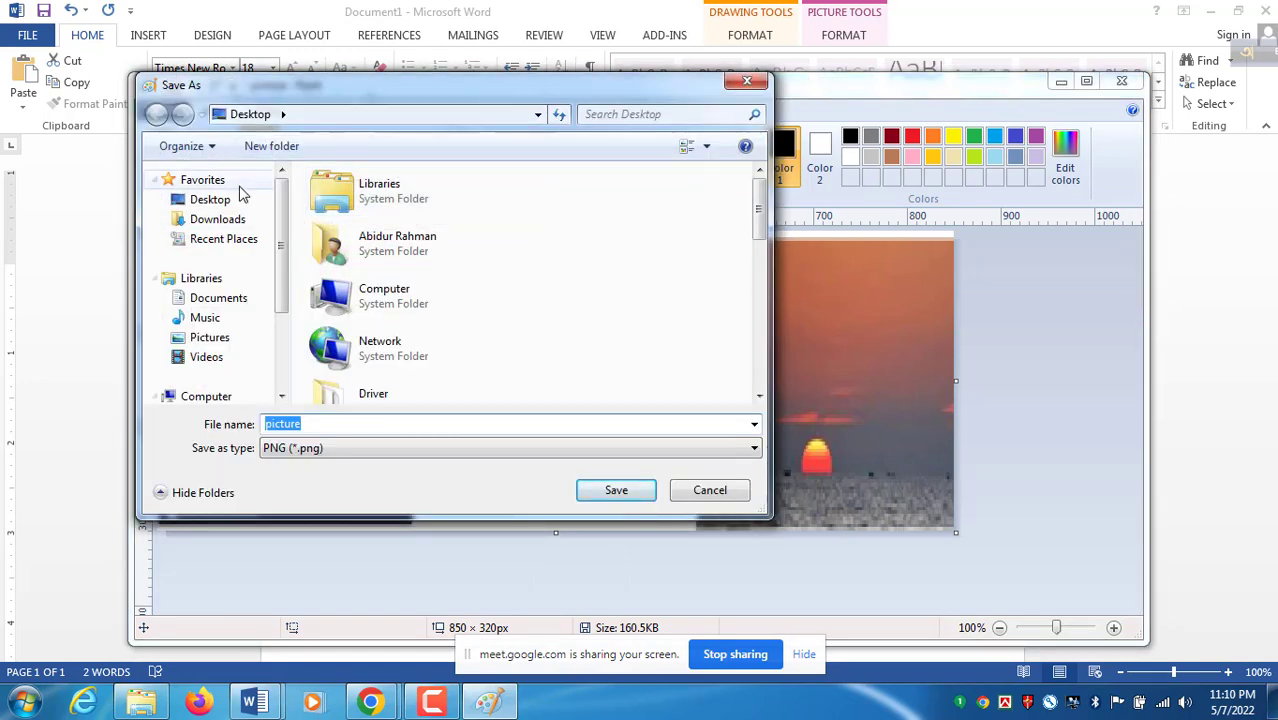
left_click(212, 201)
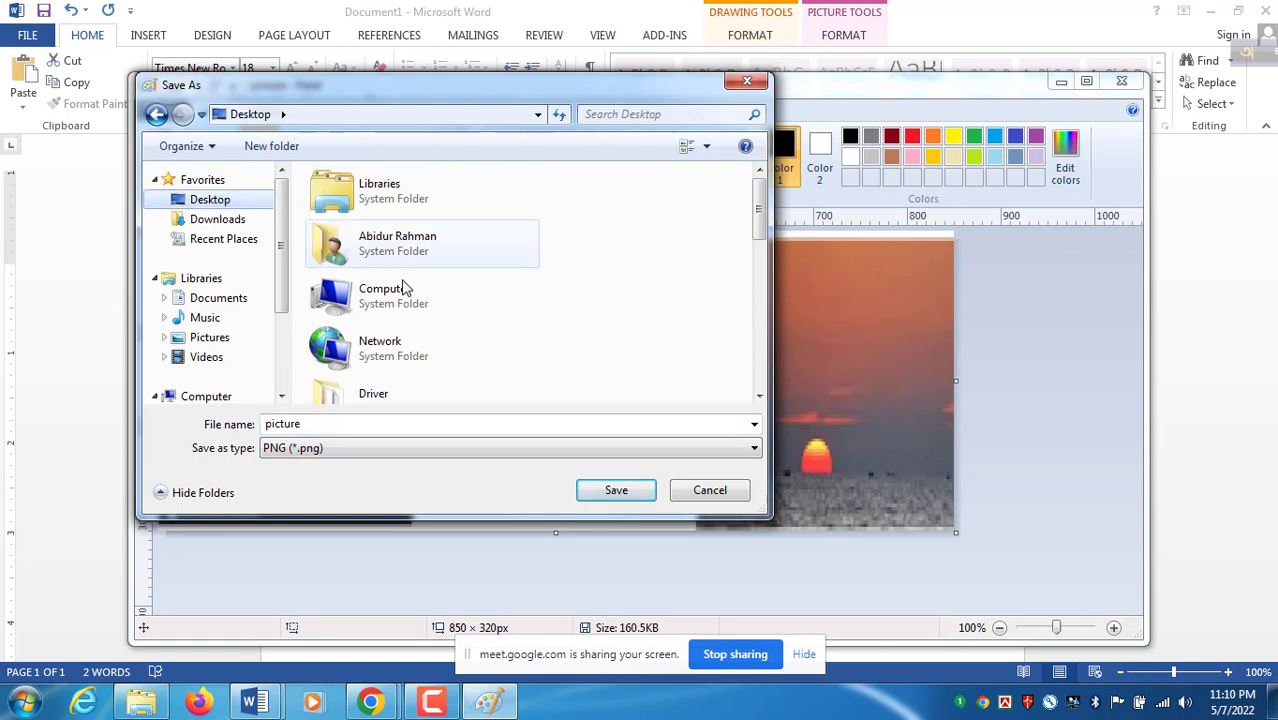
left_click(345, 425)
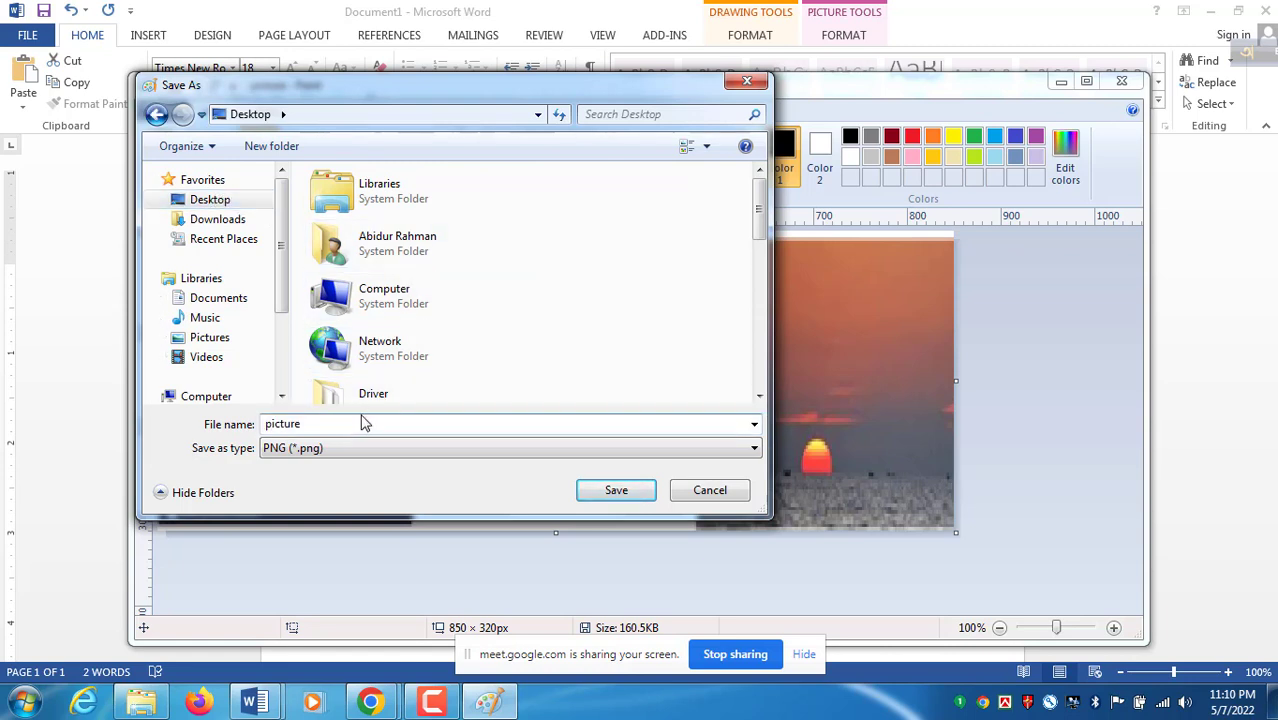
type("1")
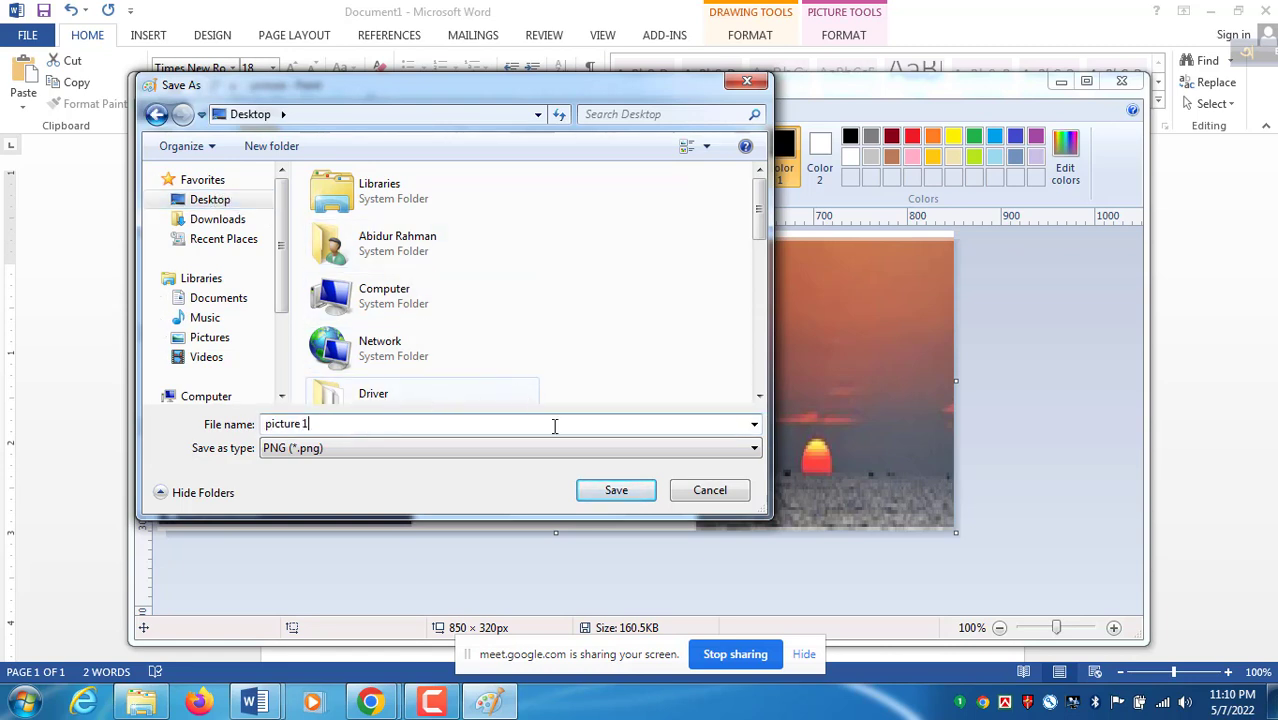
left_click(615, 490)
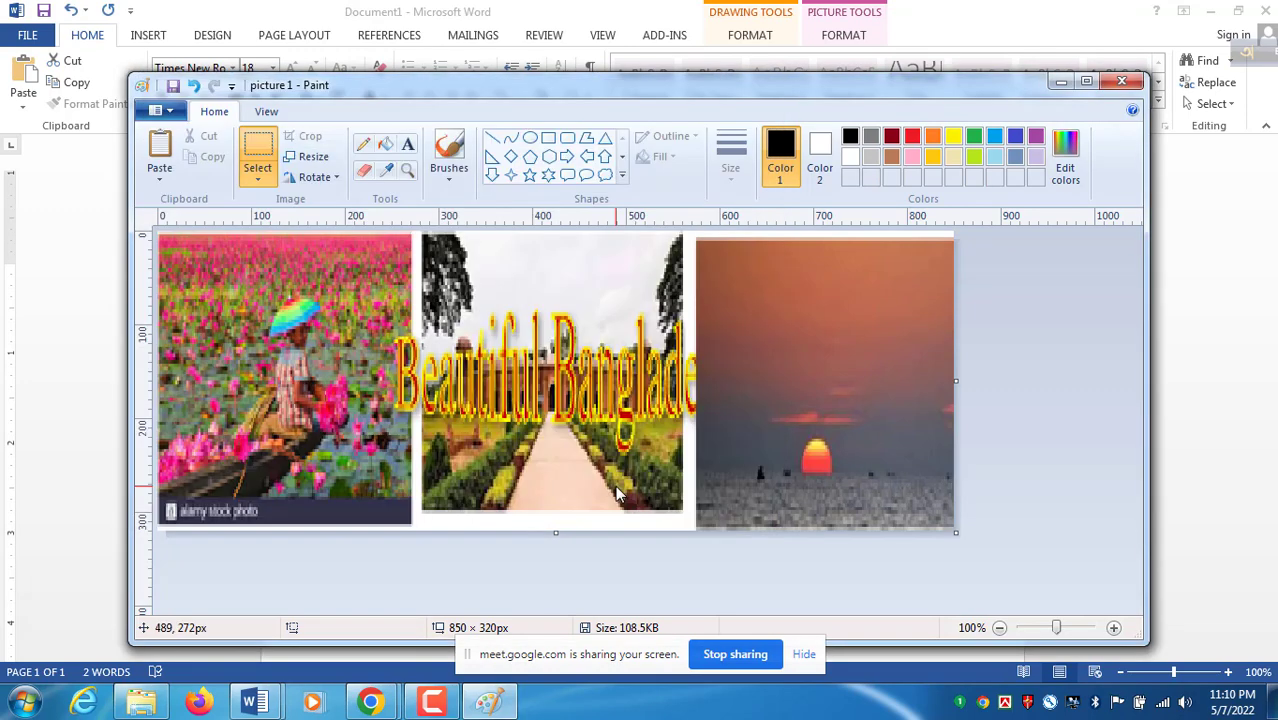
Close Paint, minimize the open windows, and view the desktop image "picture 1" in Windows Photo Viewer before closing it
left_click(1123, 82)
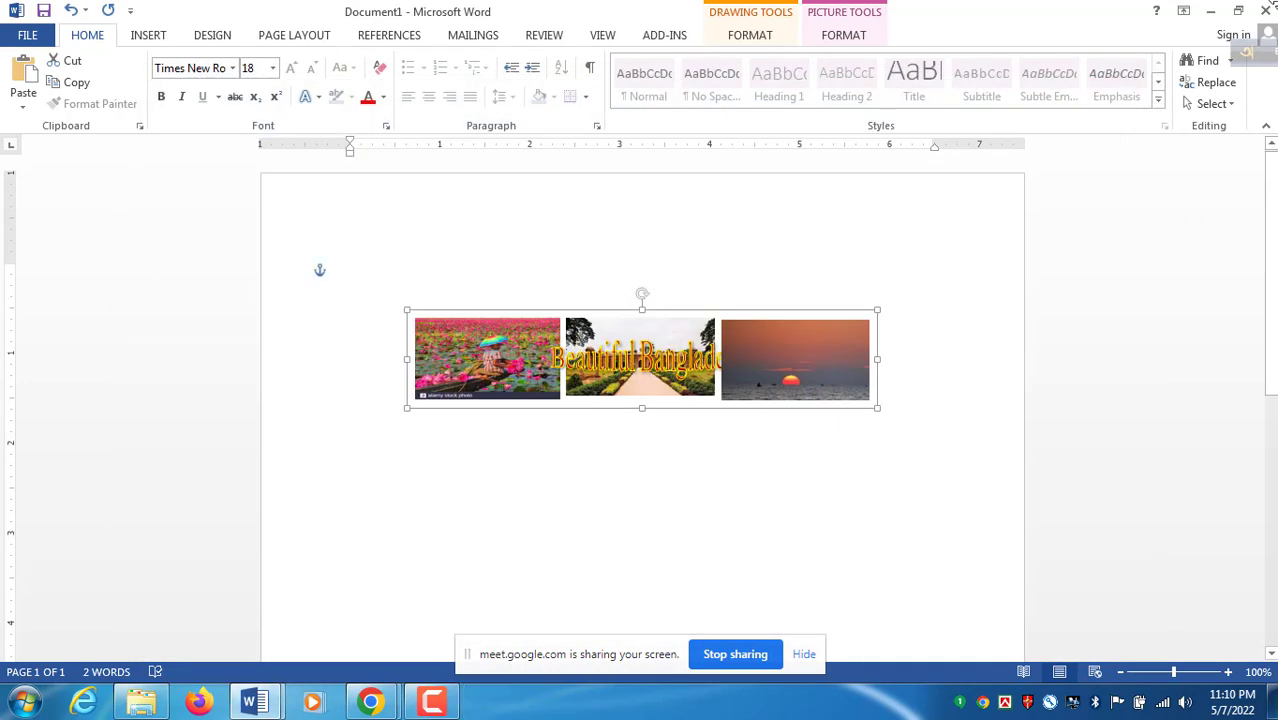
left_click(1210, 10)
left_click(1210, 10)
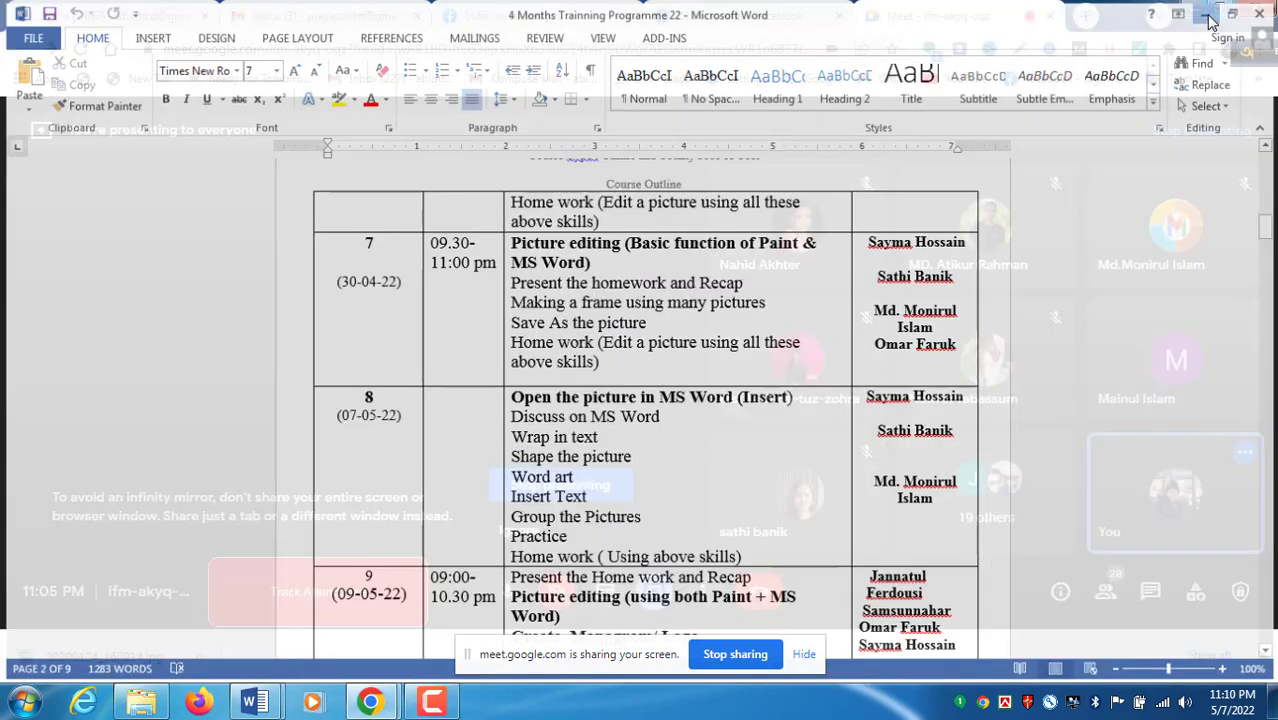
left_click(1182, 14)
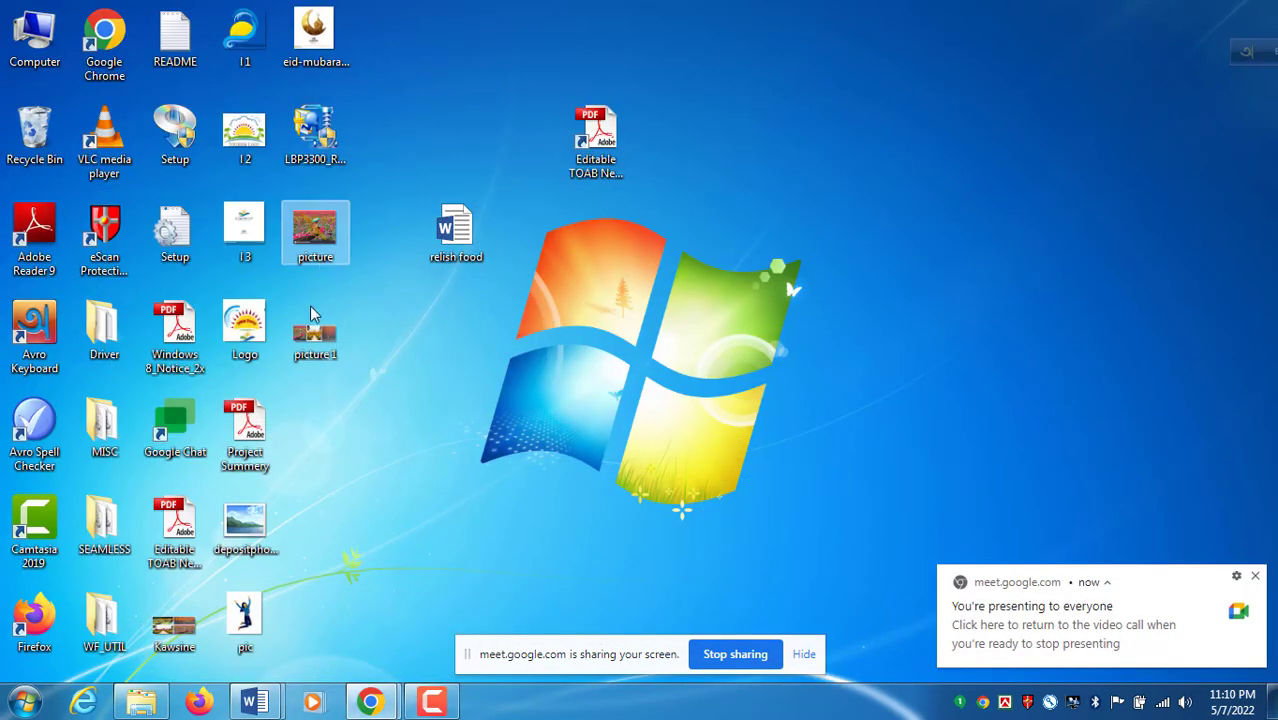
double_click(312, 345)
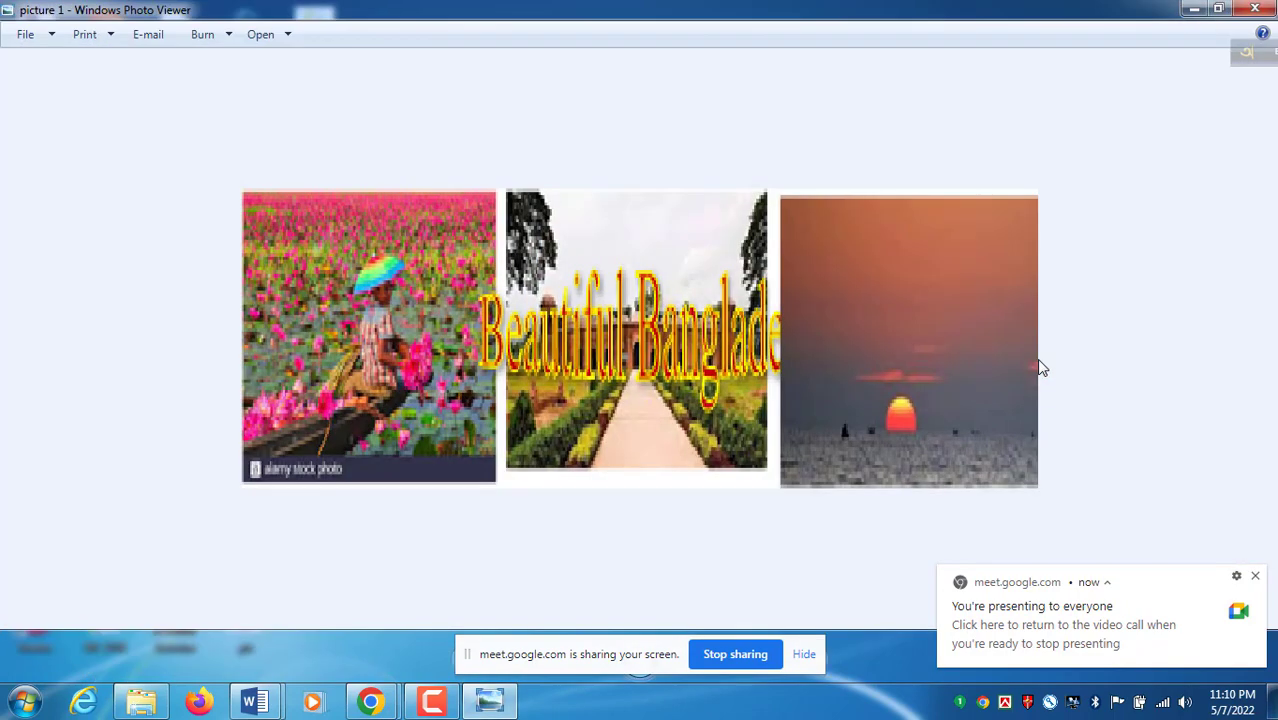
left_click(1254, 9)
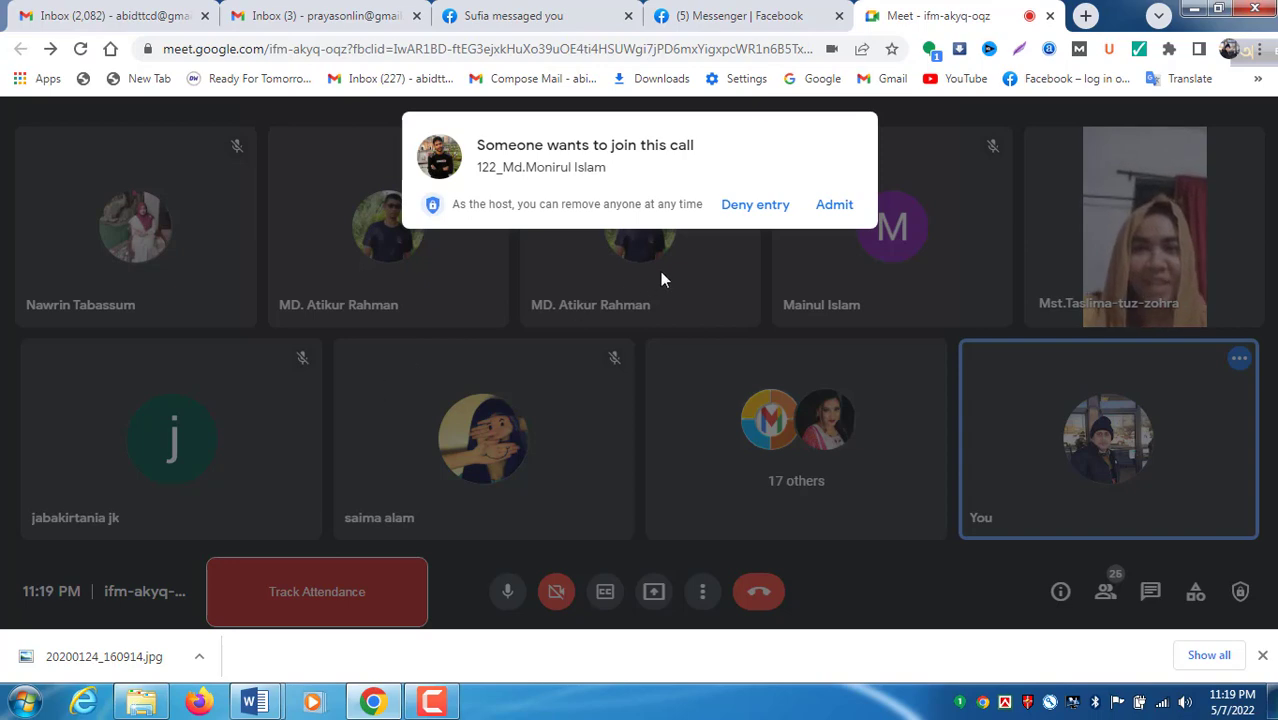
In Google Meet, admit the waiting participant to the call, and mute and unmute the microphone three times, leaving it on
left_click(832, 206)
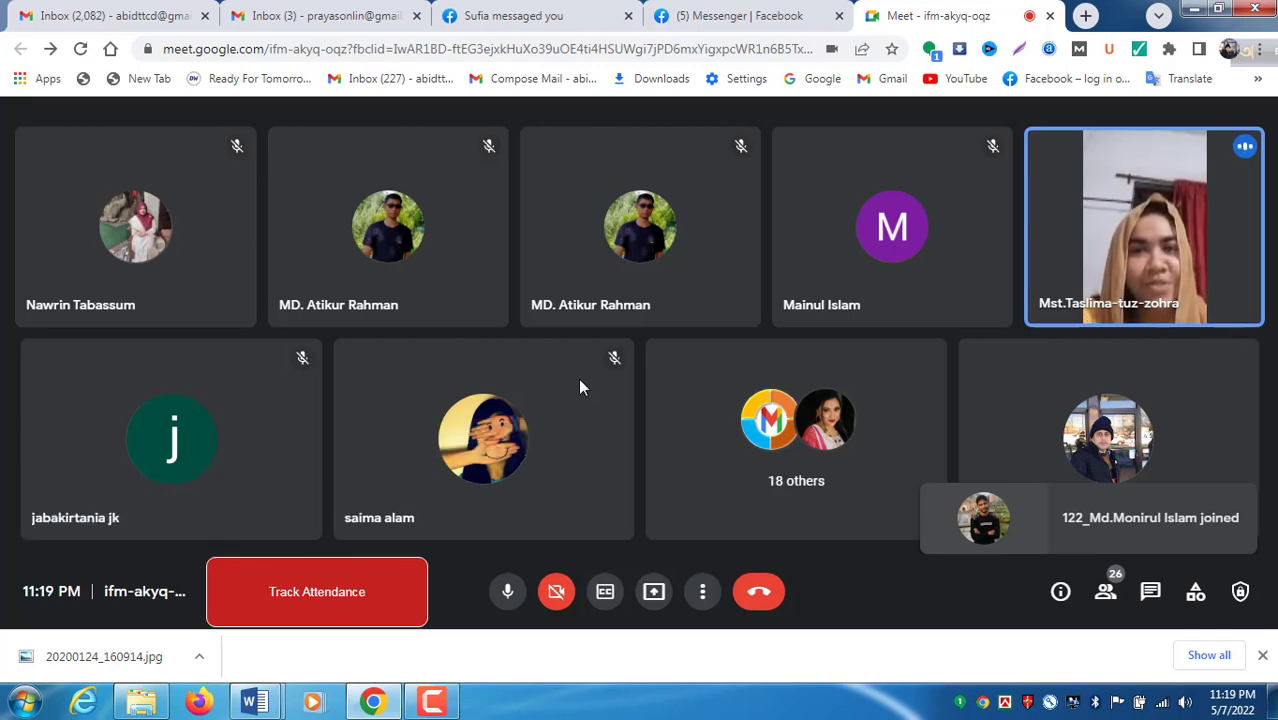
left_click(508, 594)
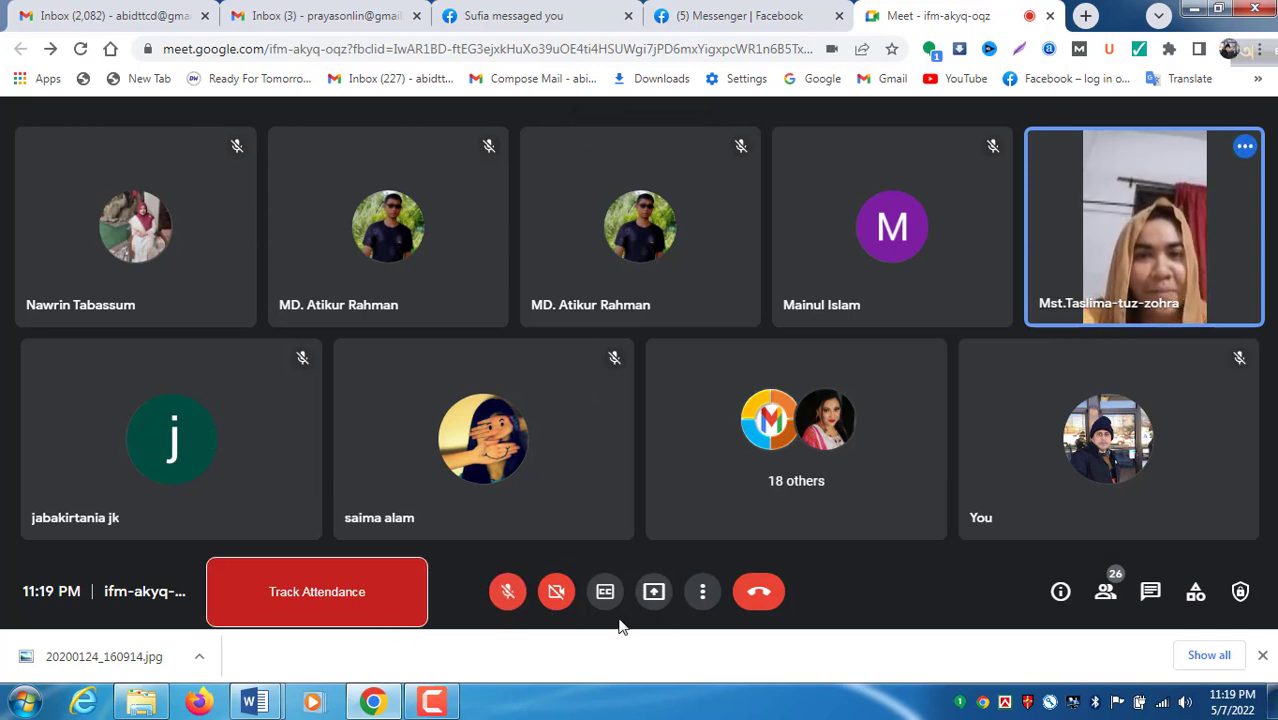
left_click(510, 592)
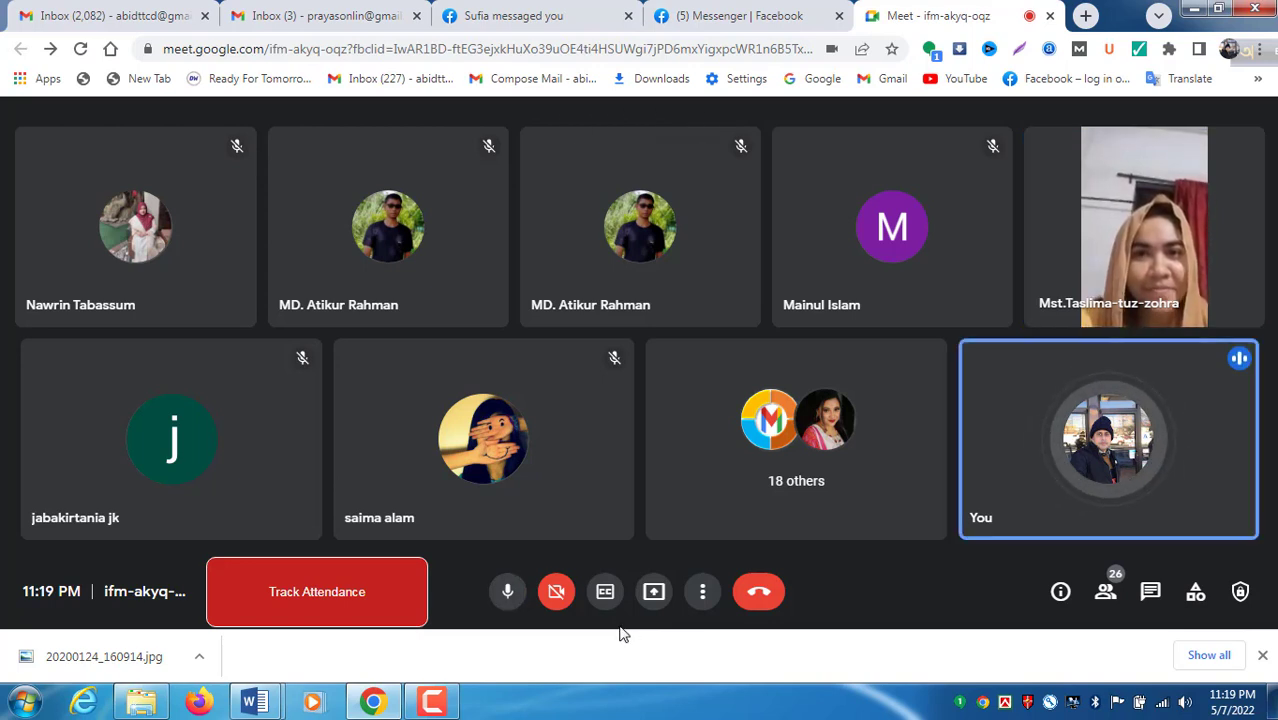
left_click(508, 593)
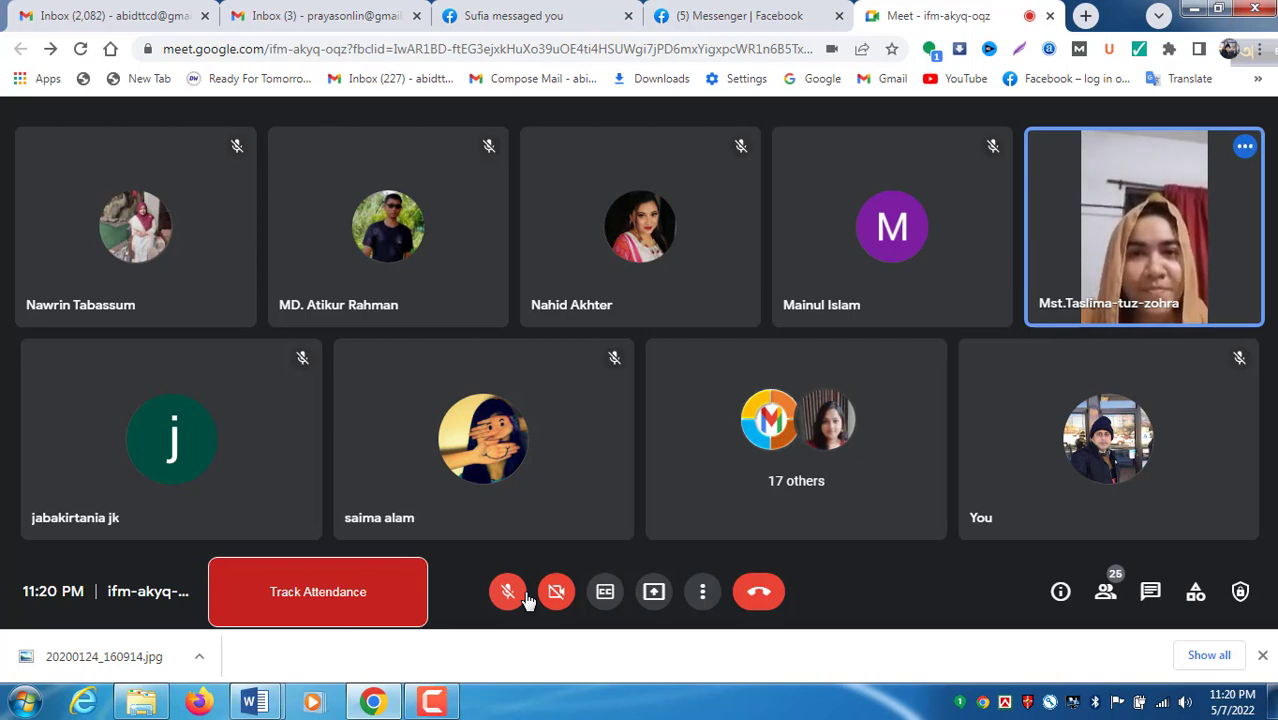
left_click(508, 592)
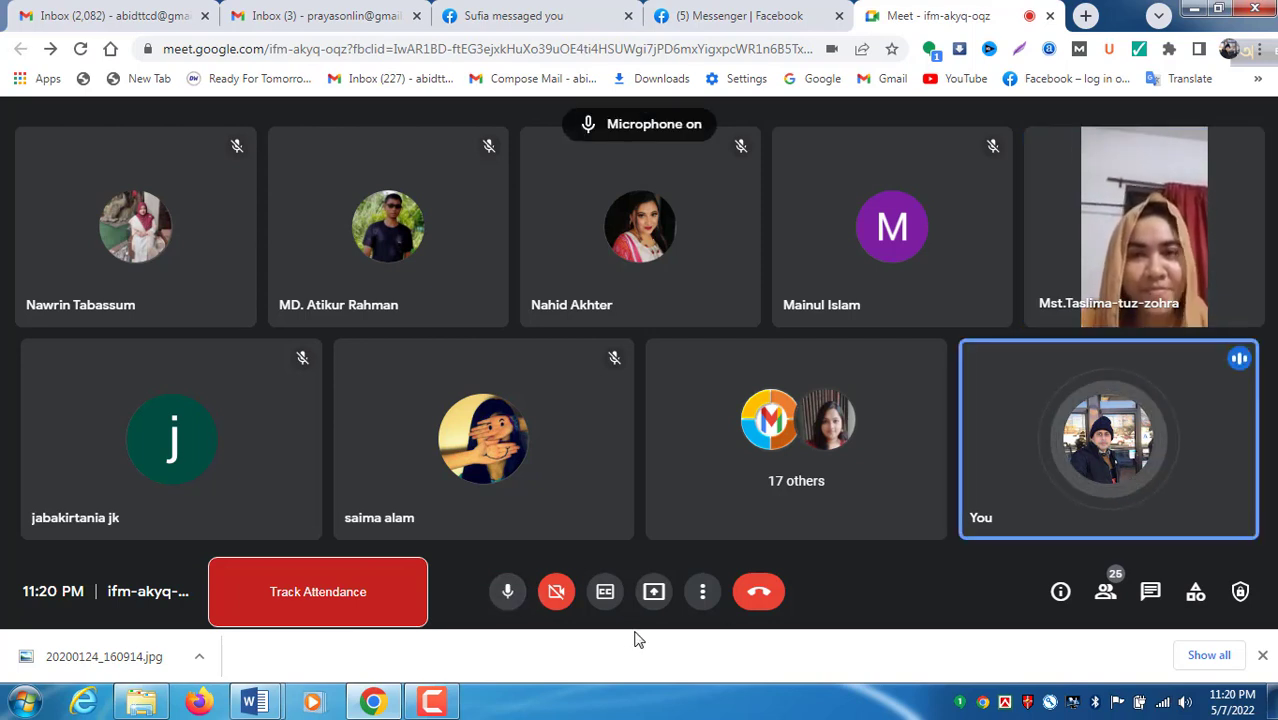
left_click(515, 598)
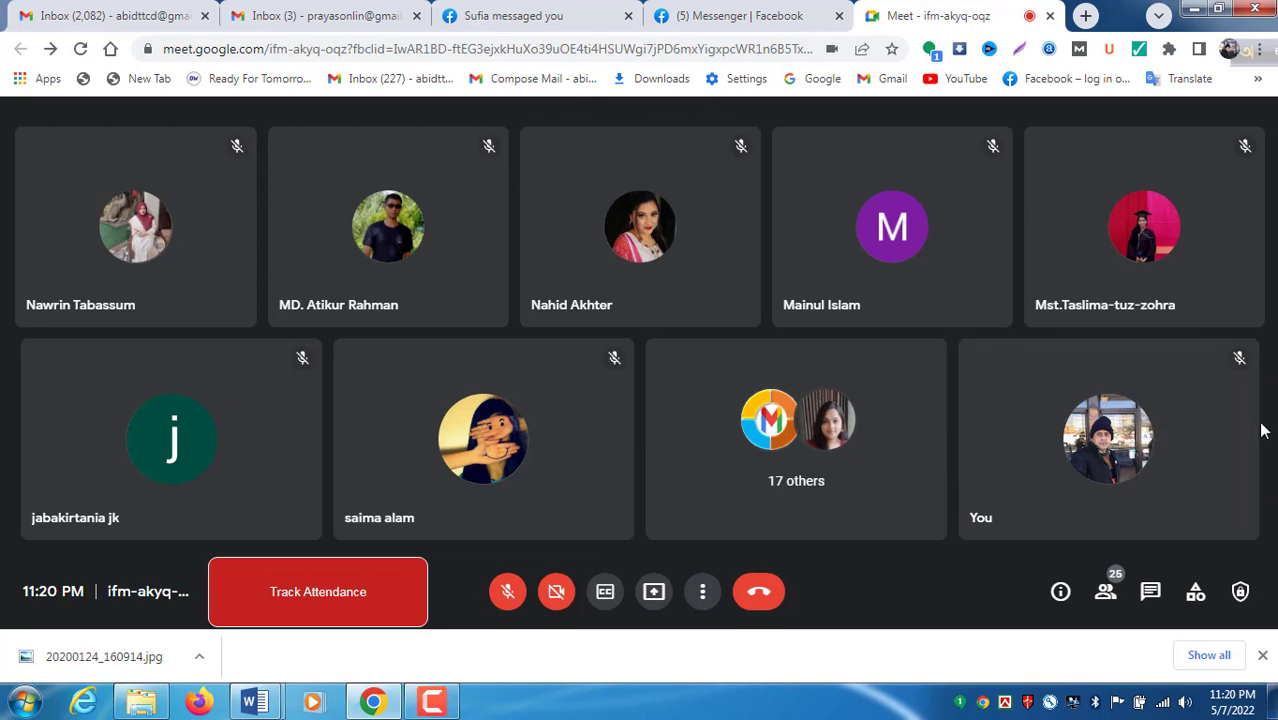
left_click(507, 592)
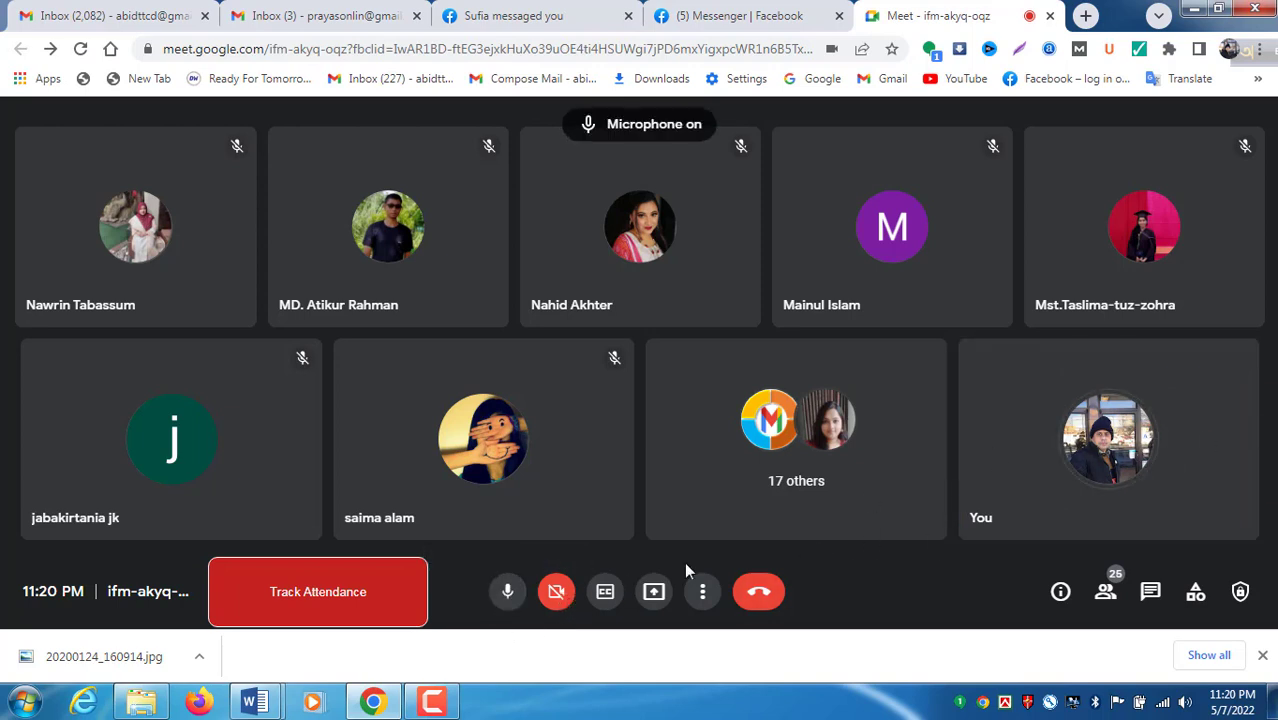